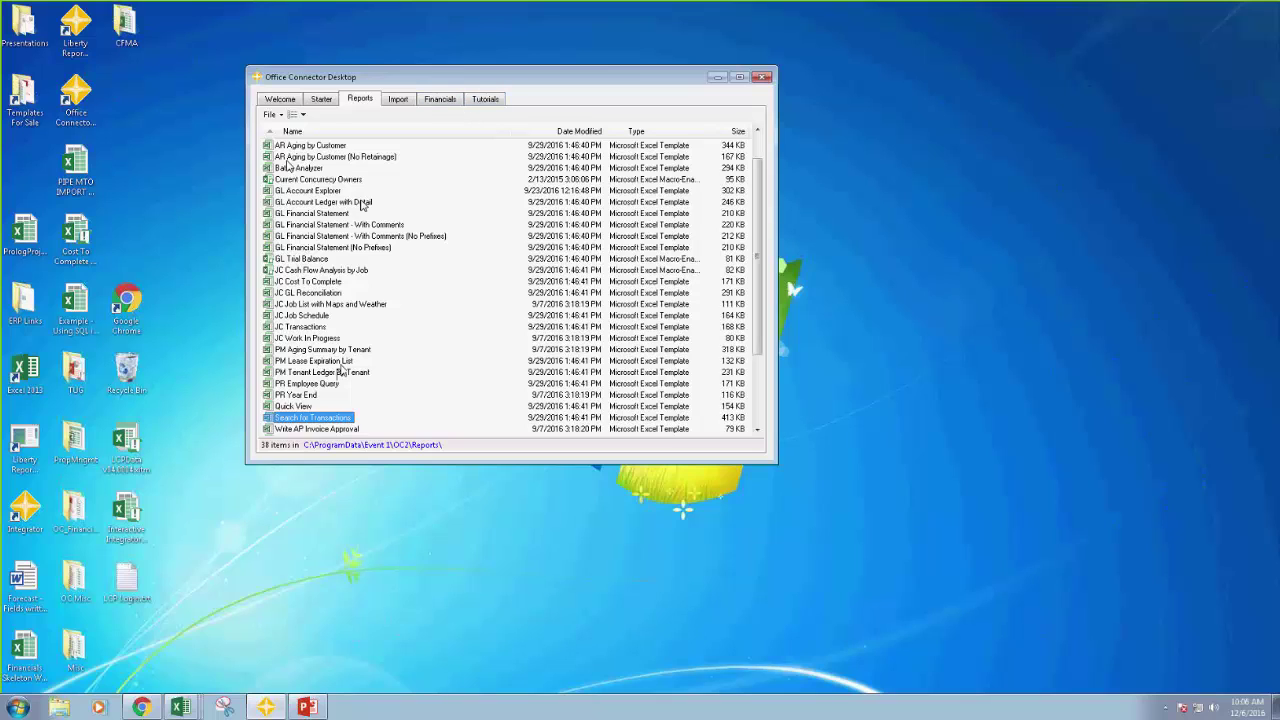
Locate the Batch Analyzer, GL Account Explorer and JC GL Reconciliation templates in the reports list
scroll(757, 216, up, 1)
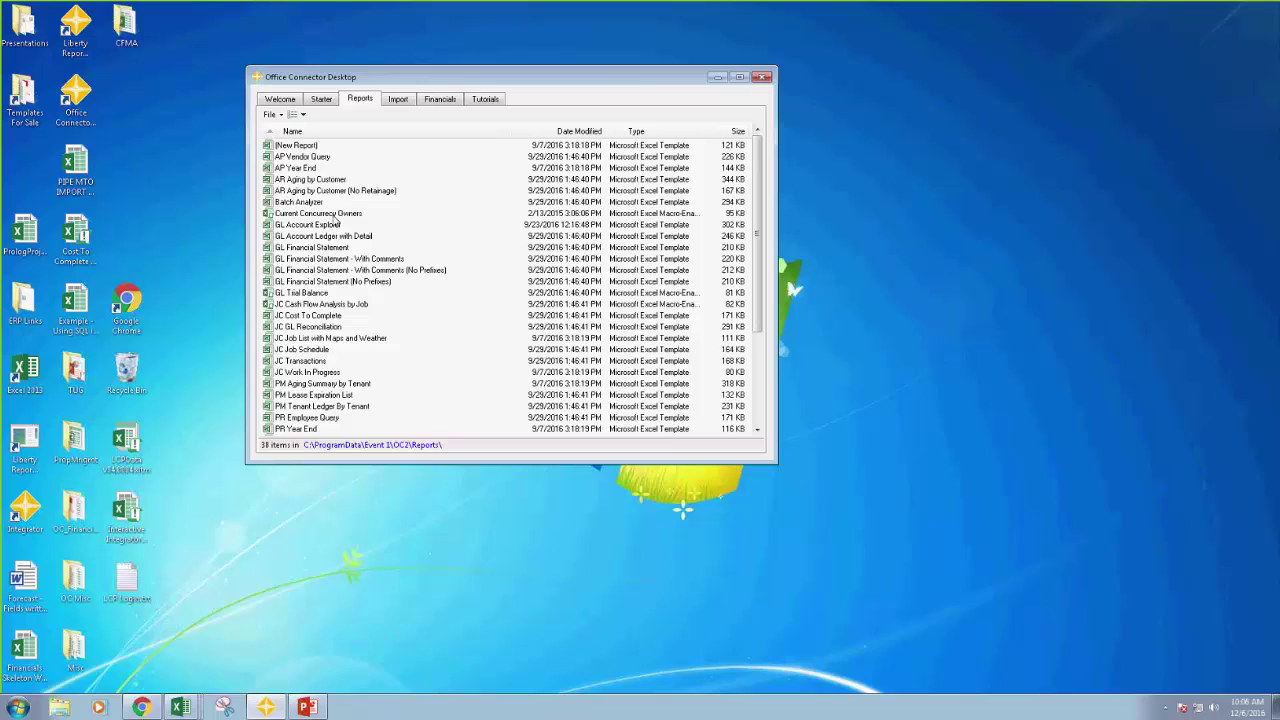
click(297, 203)
click(333, 226)
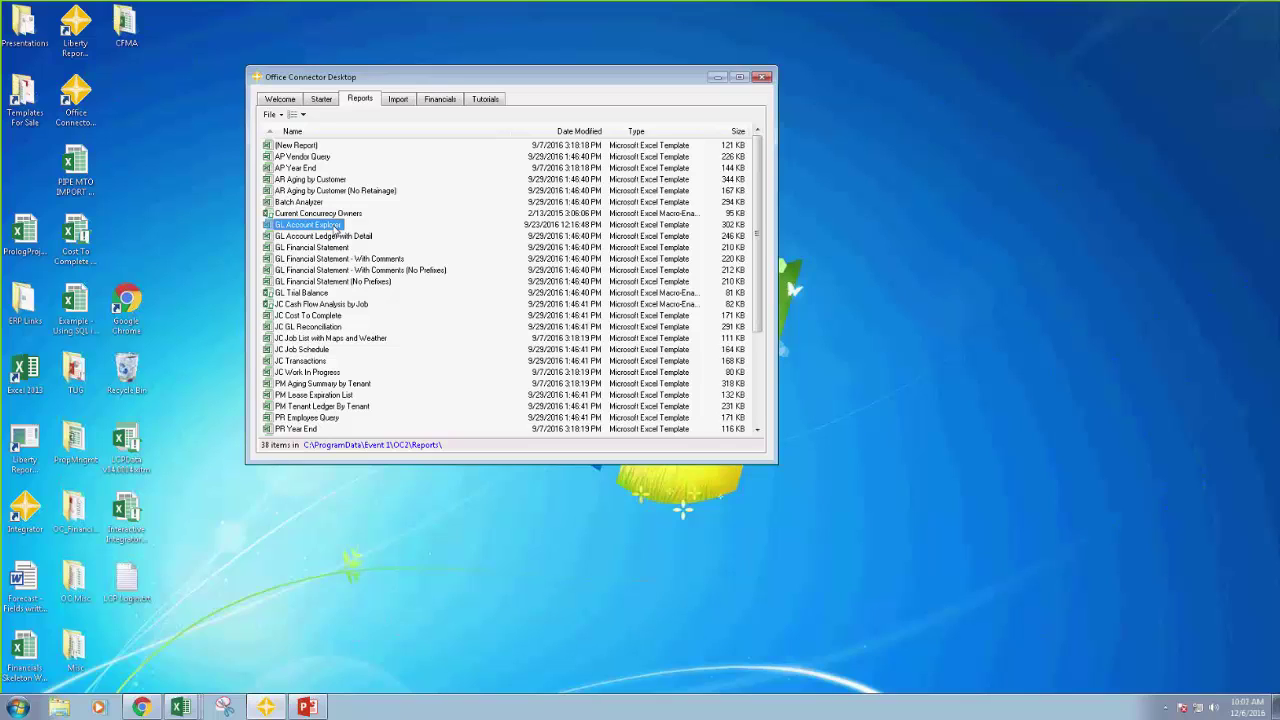
click(305, 332)
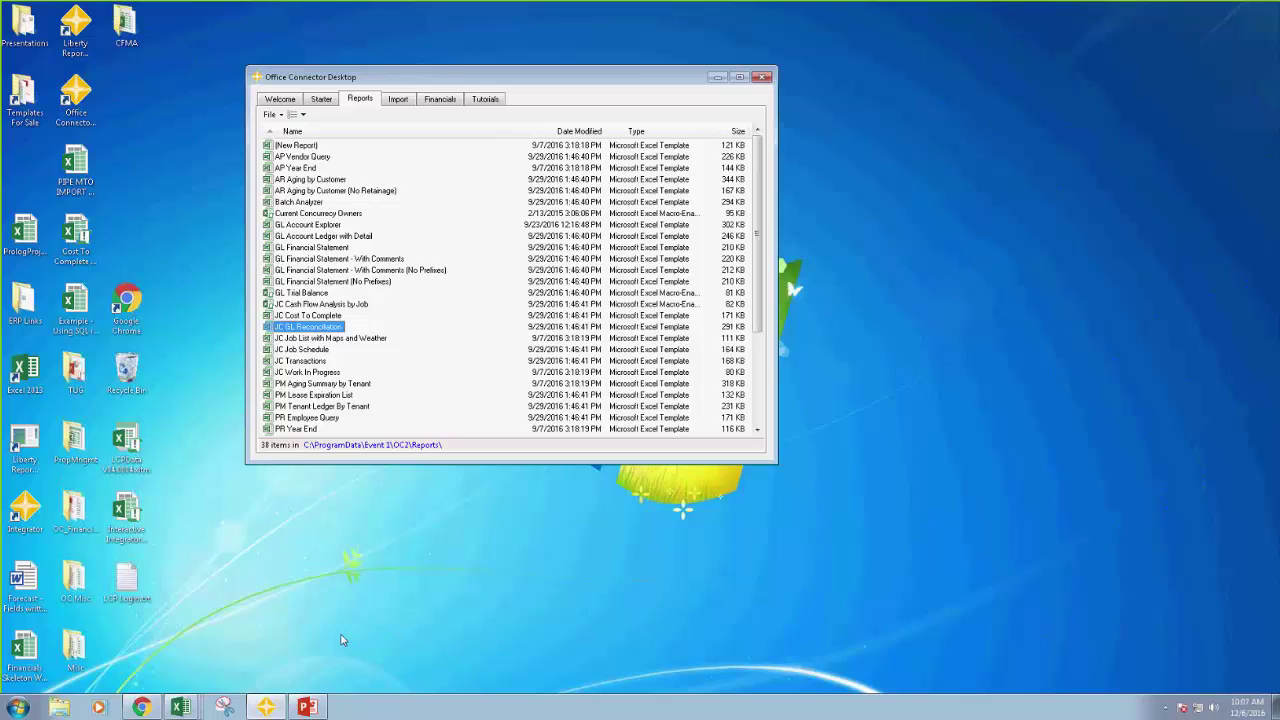
Switch to the Batch Analyzer1 workbook in Excel and review the GL Batch Summary from its current transactions to the grand totals
click(182, 708)
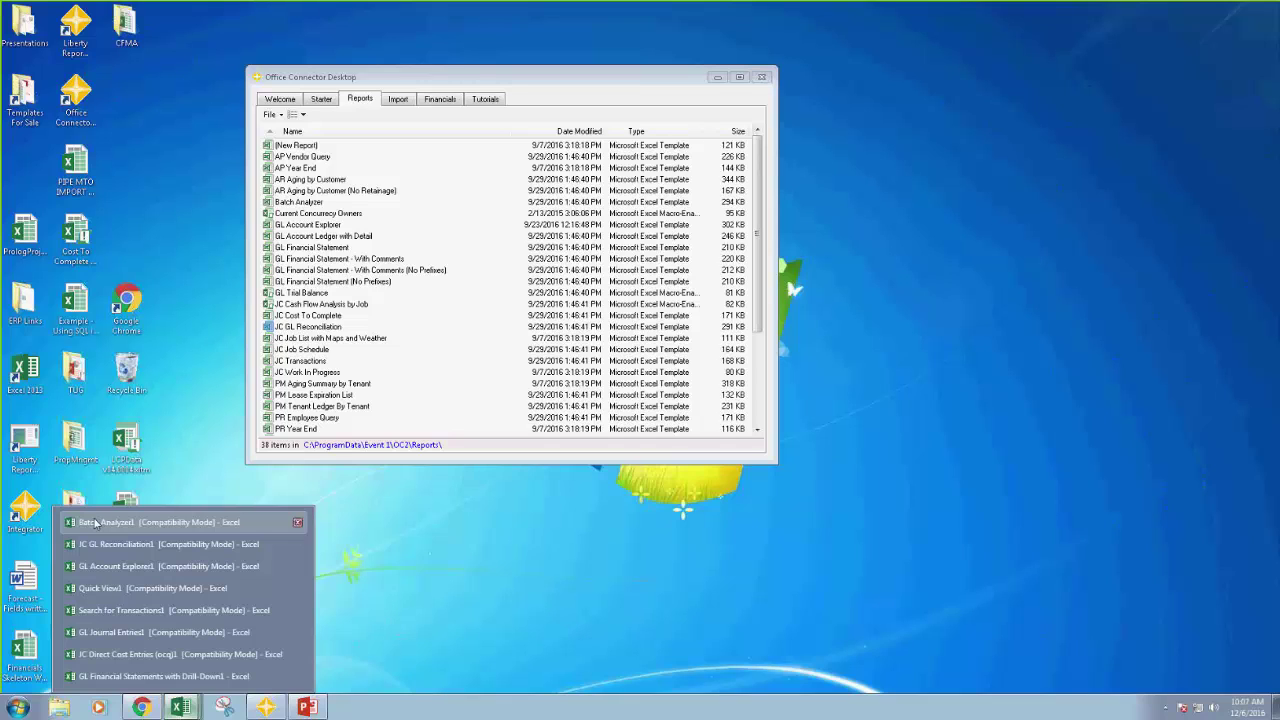
click(95, 522)
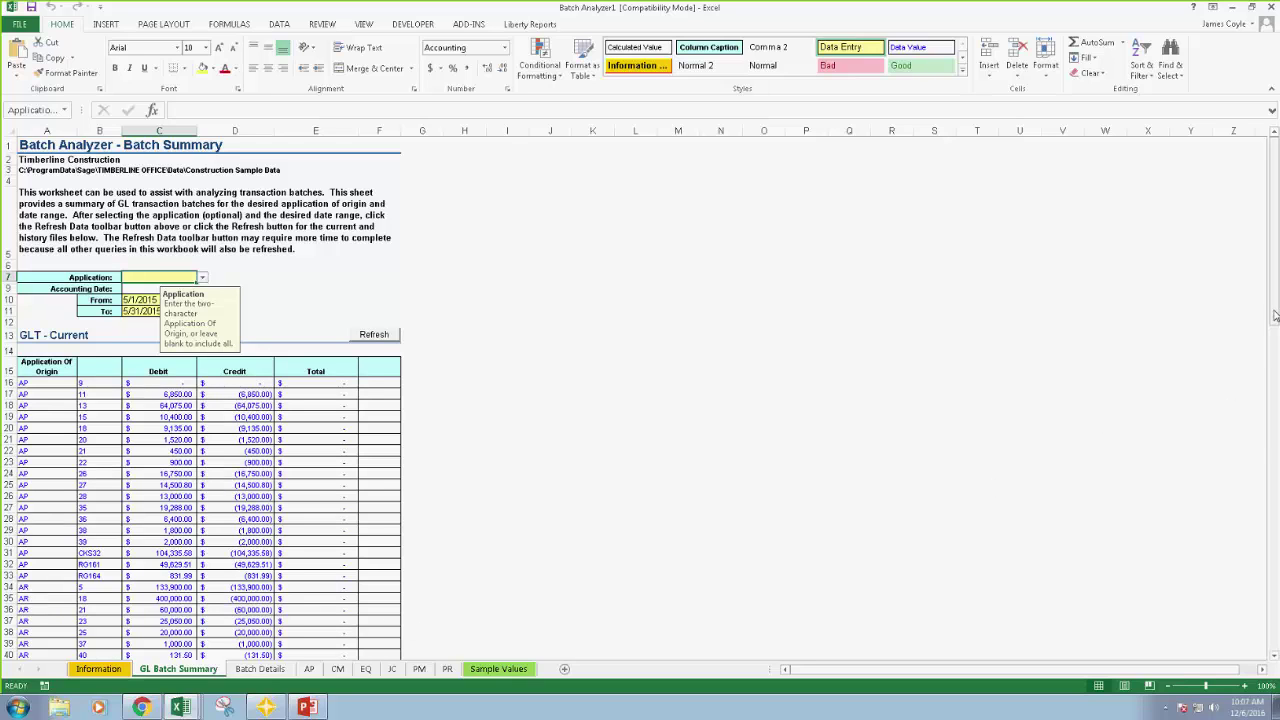
drag(1275, 316, 1276, 558)
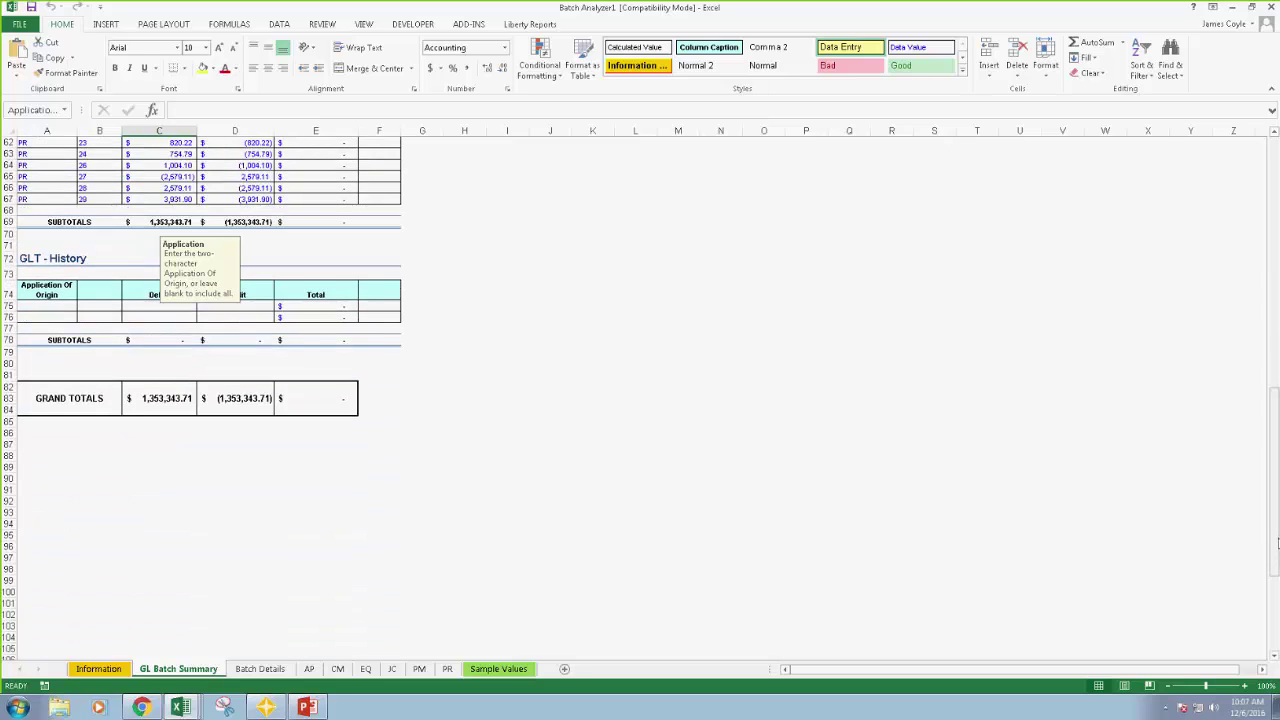
scroll(1276, 543, up, 20)
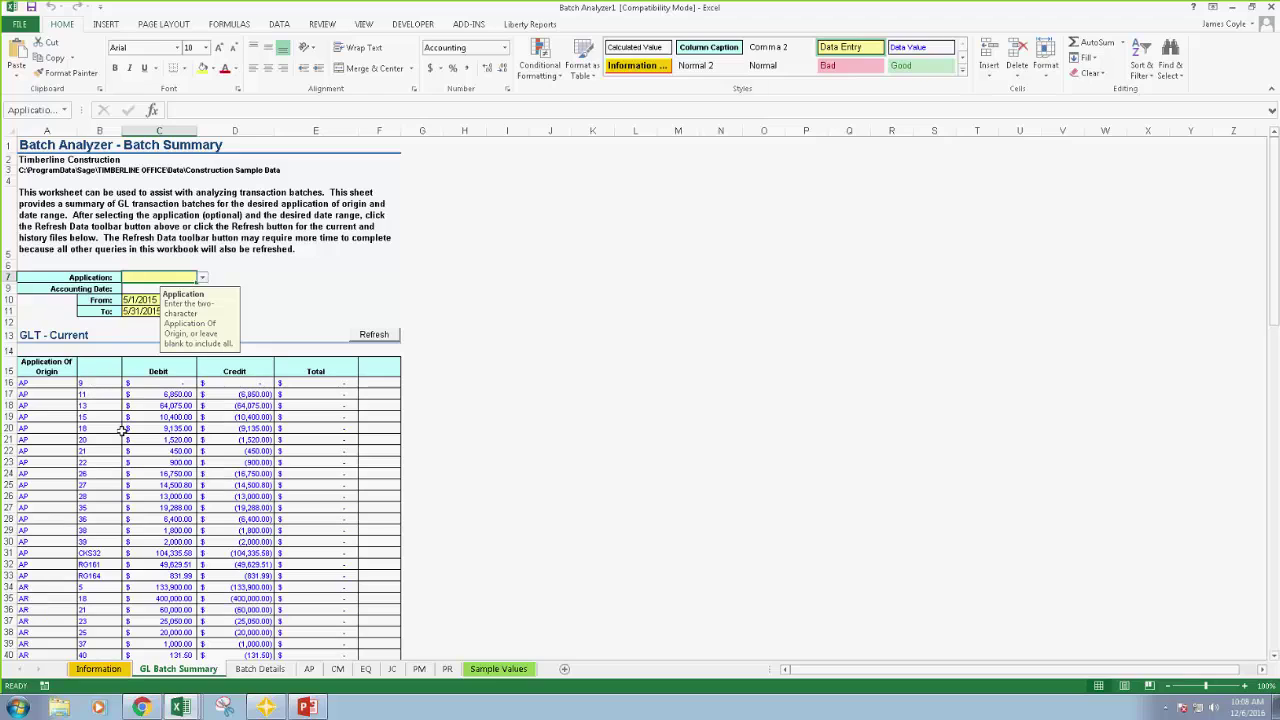
On the Batch Details worksheet, set the batch number to 9 for application AP and refresh the workbook's Office Connector data
click(268, 676)
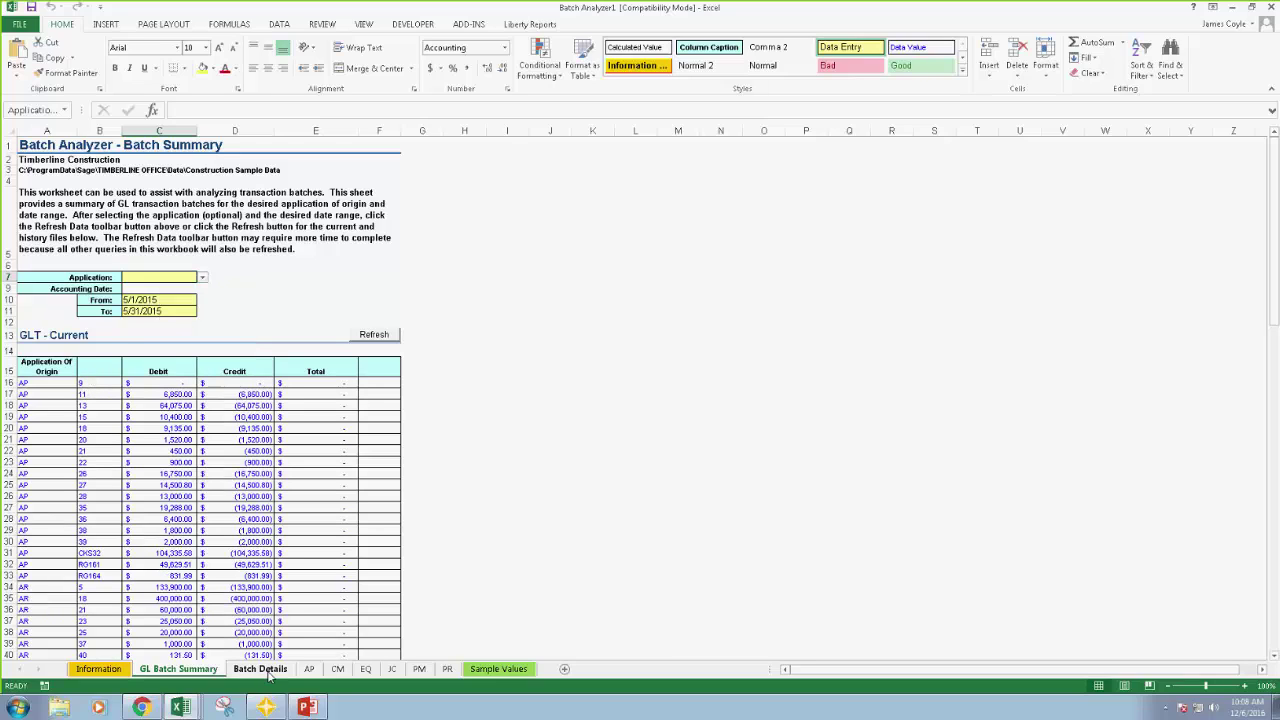
click(149, 255)
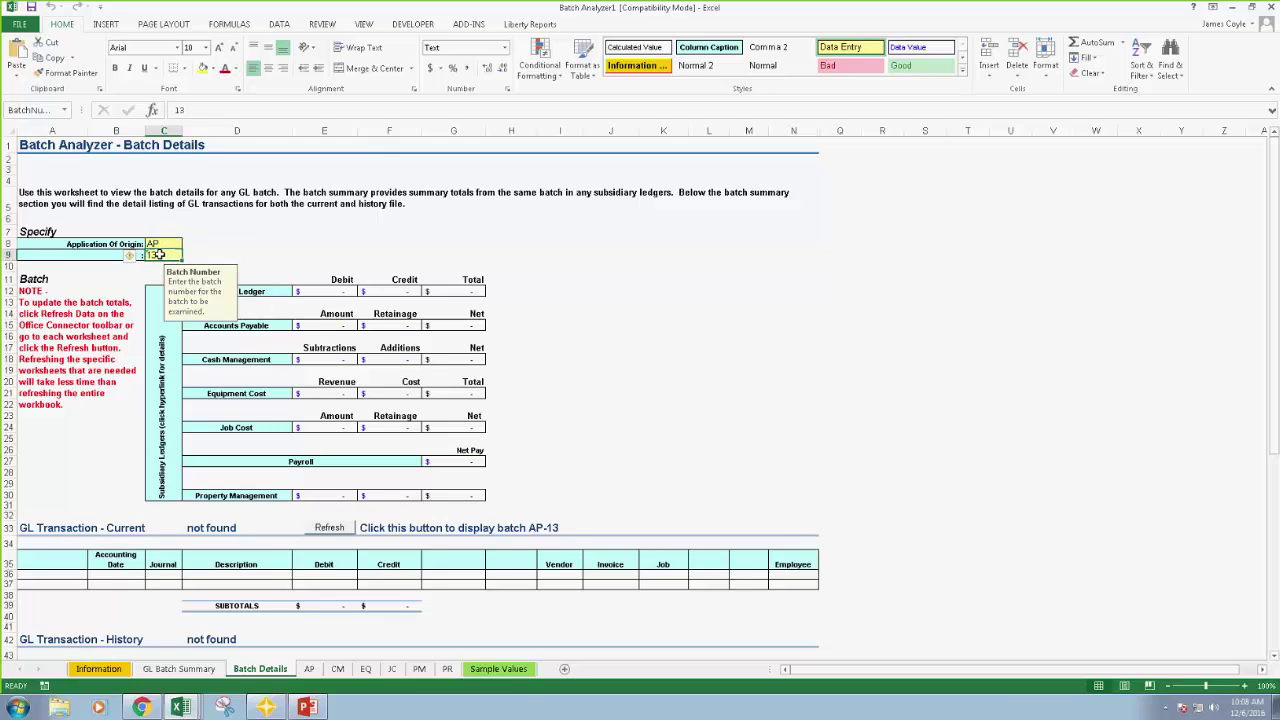
text(9)
key(Return)
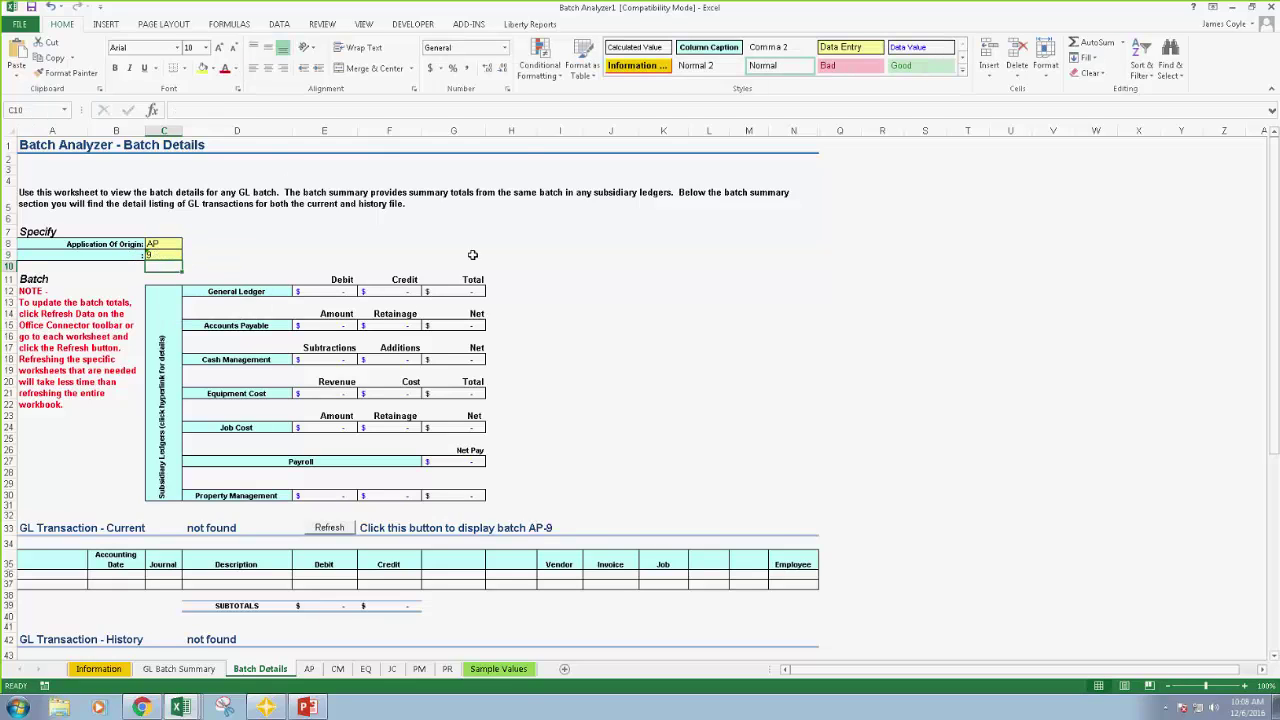
click(467, 27)
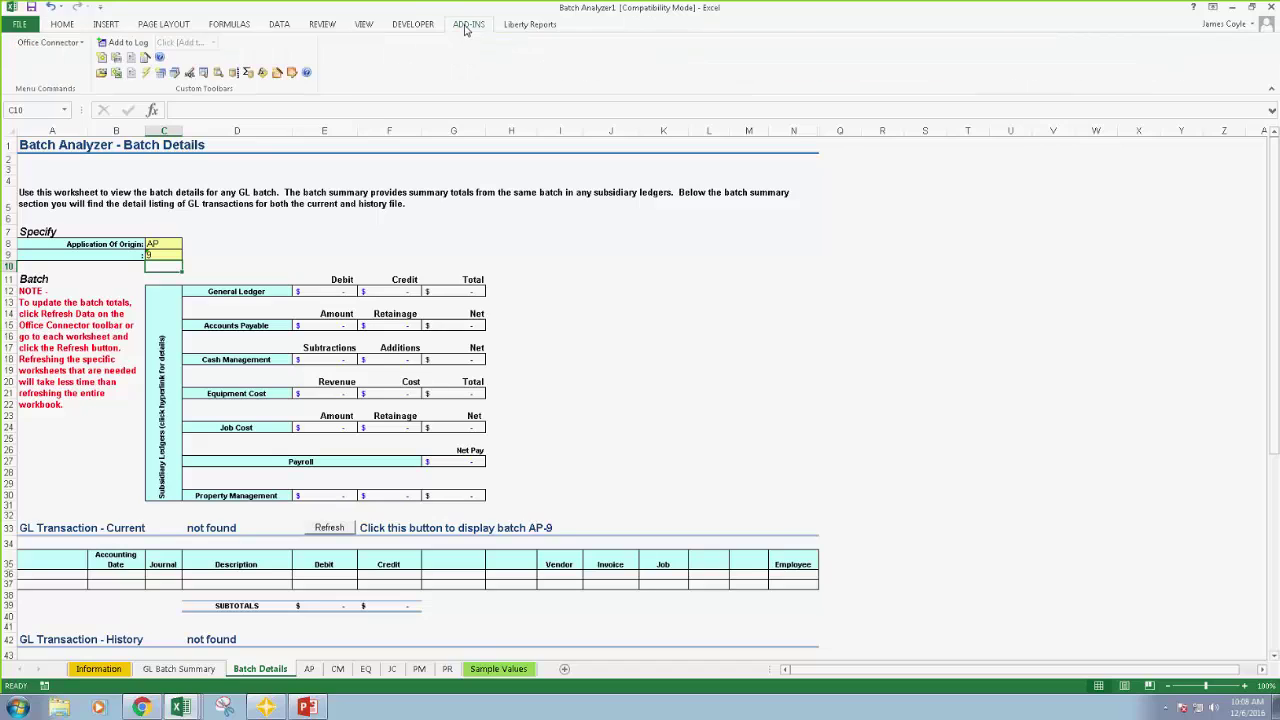
click(146, 72)
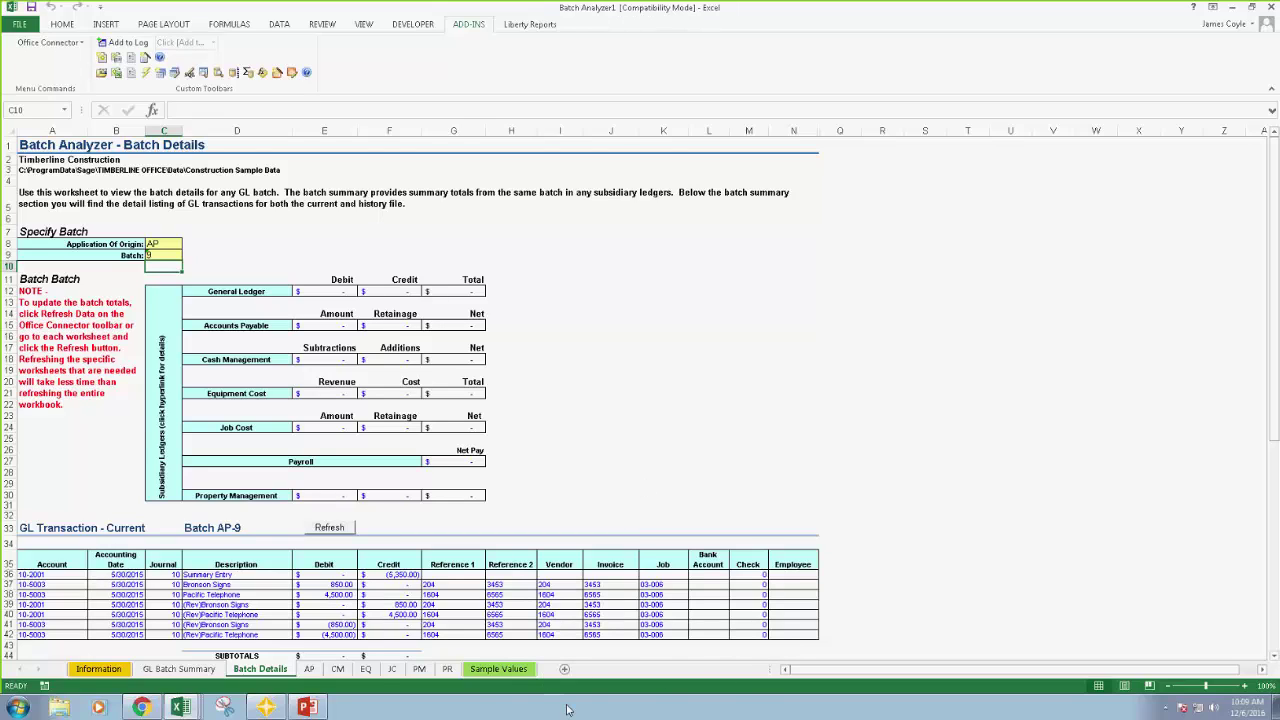
Review the batch on the AP, CM, EQ, JC and PM worksheets and close Batch Analyzer1 without saving
click(310, 670)
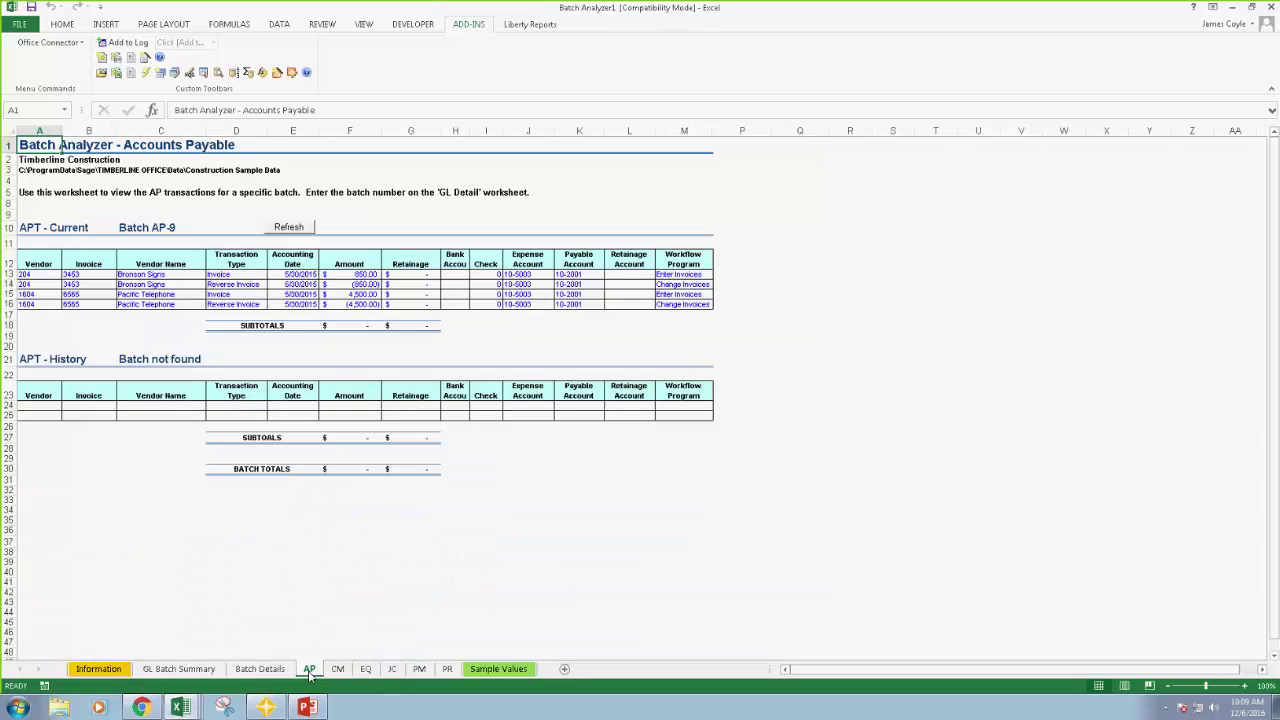
click(338, 669)
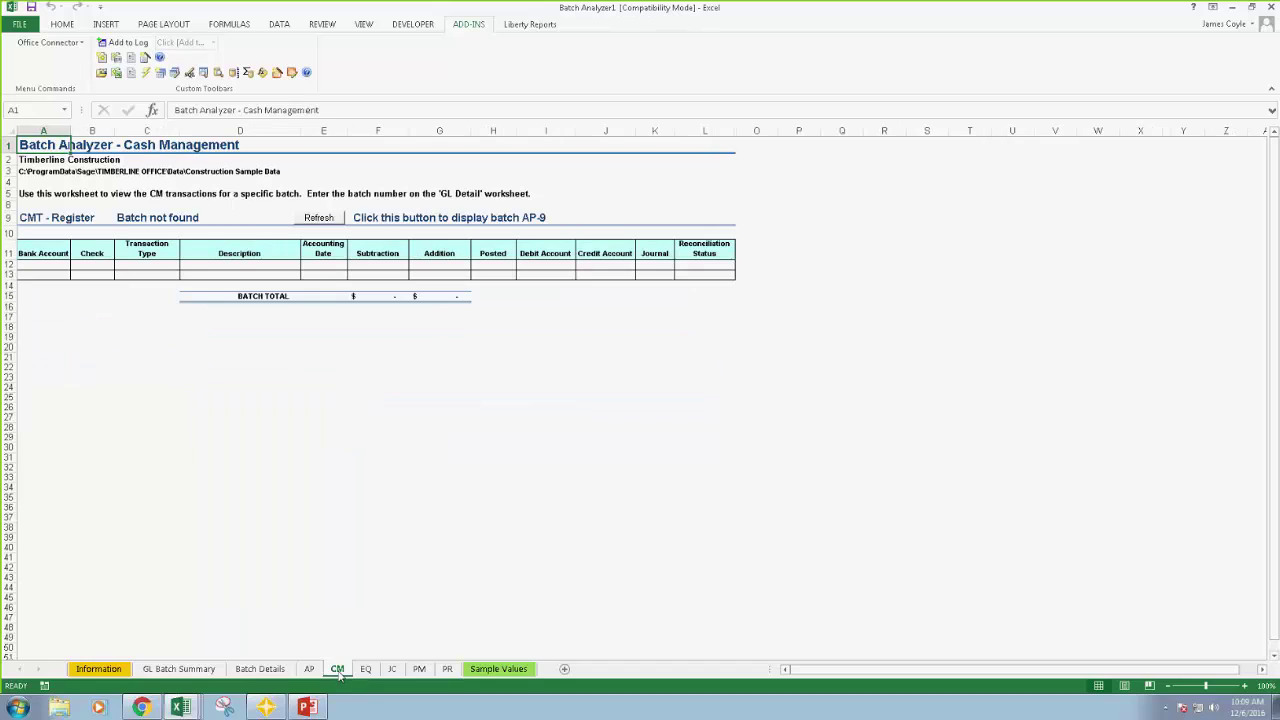
click(366, 669)
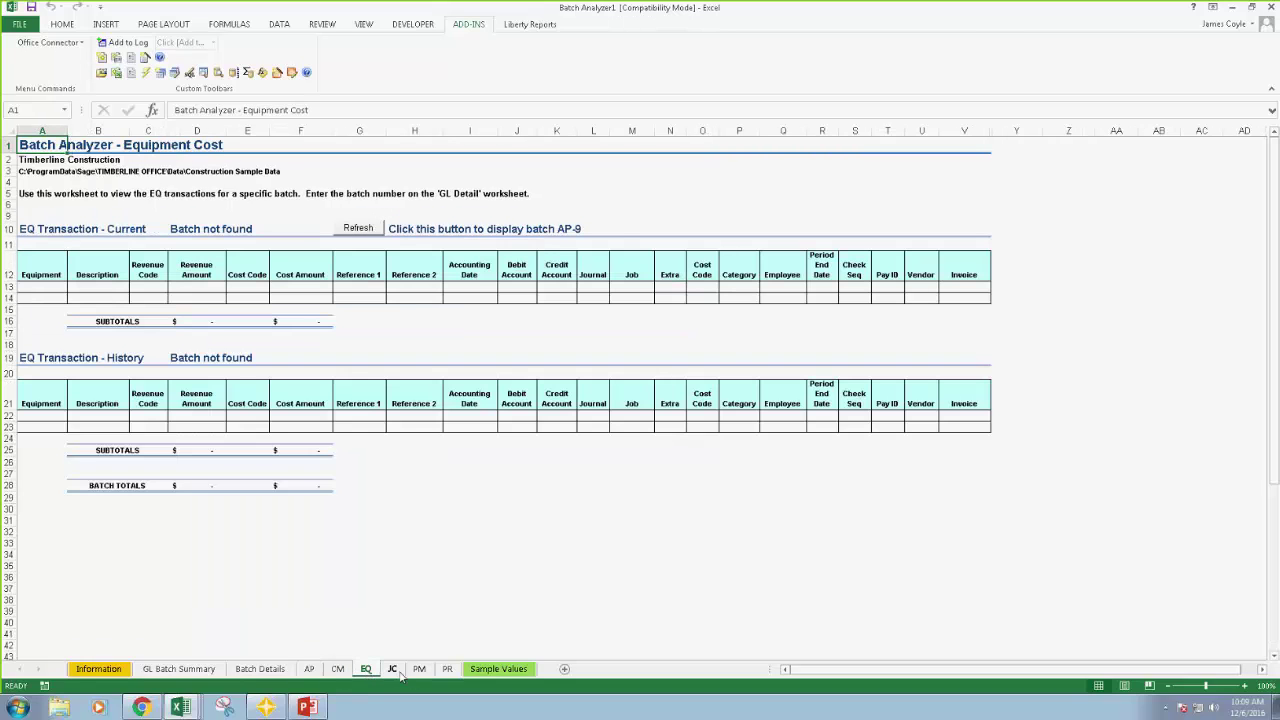
click(392, 670)
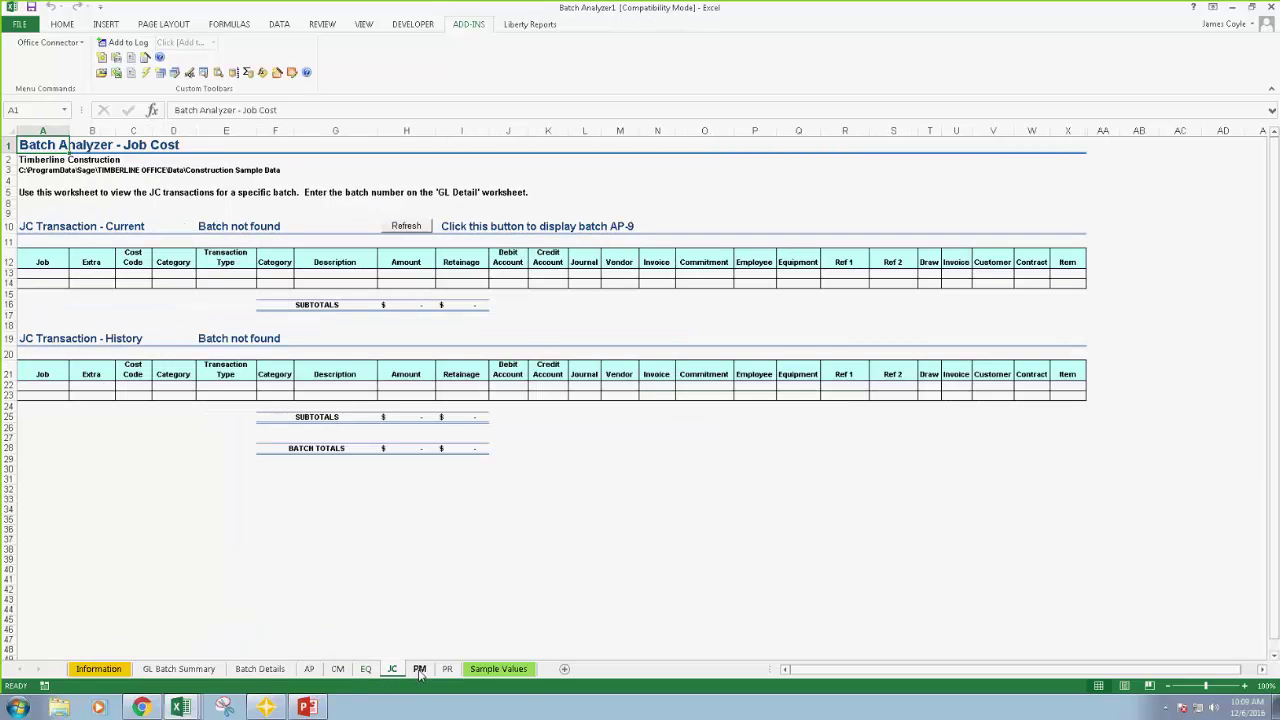
click(420, 669)
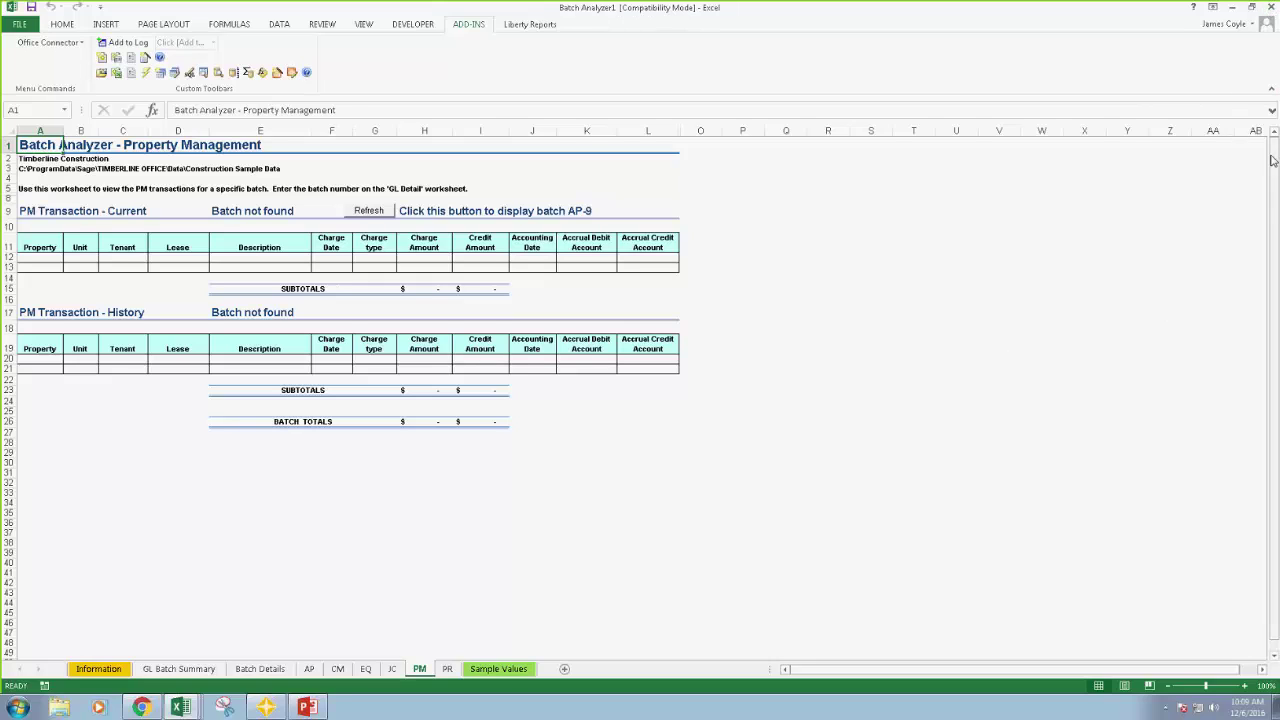
click(1272, 8)
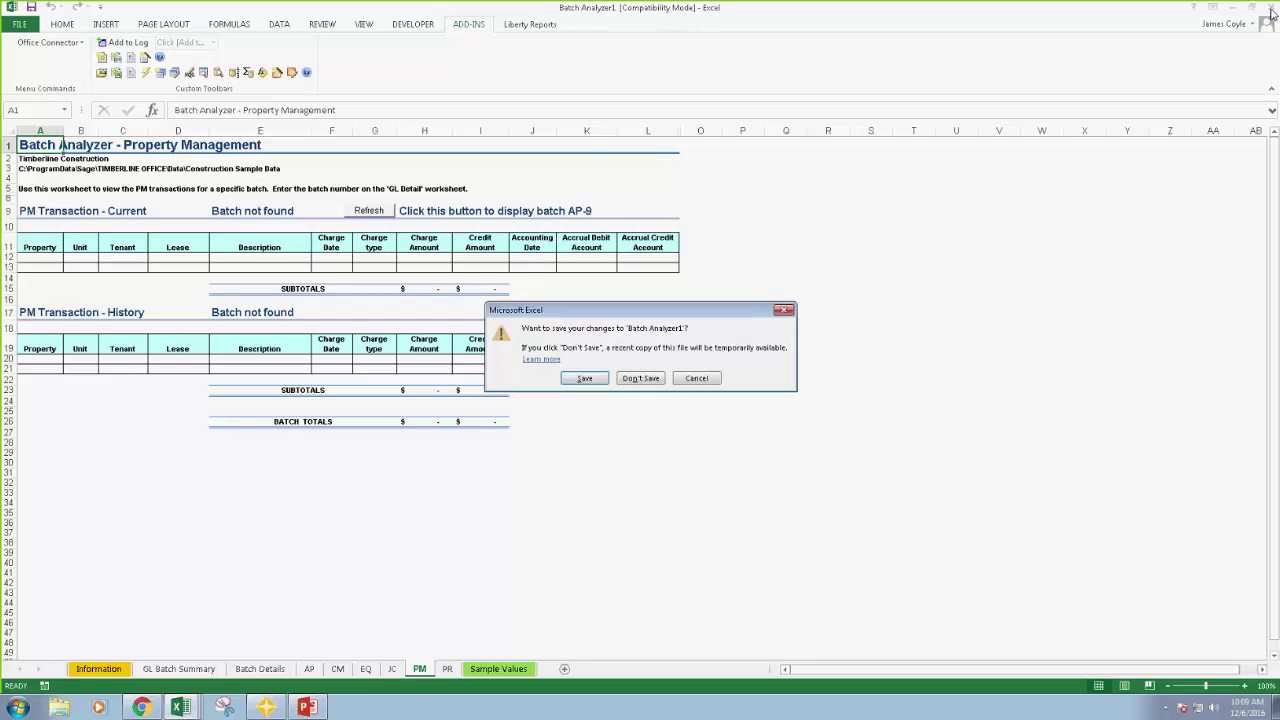
click(640, 378)
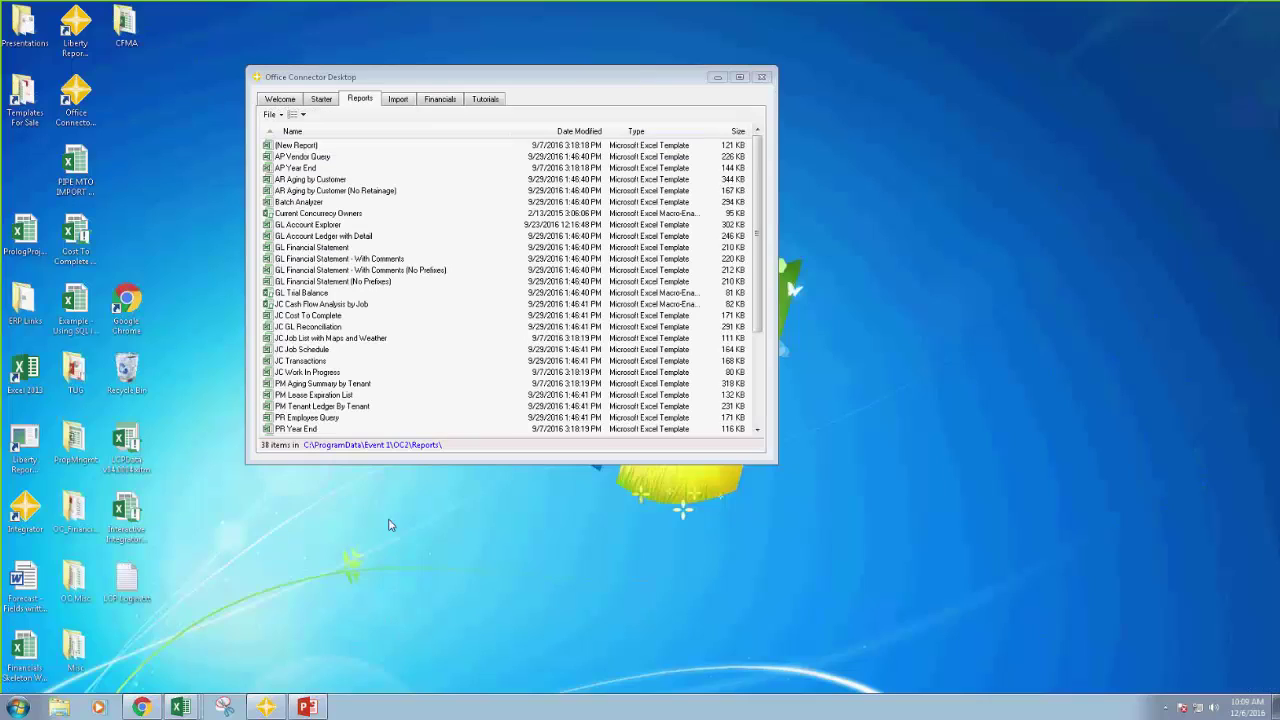
Switch to the GL Account Explorer1 workbook and review its Admin report parameters and the GL Accounts list
mouse_move(181, 710)
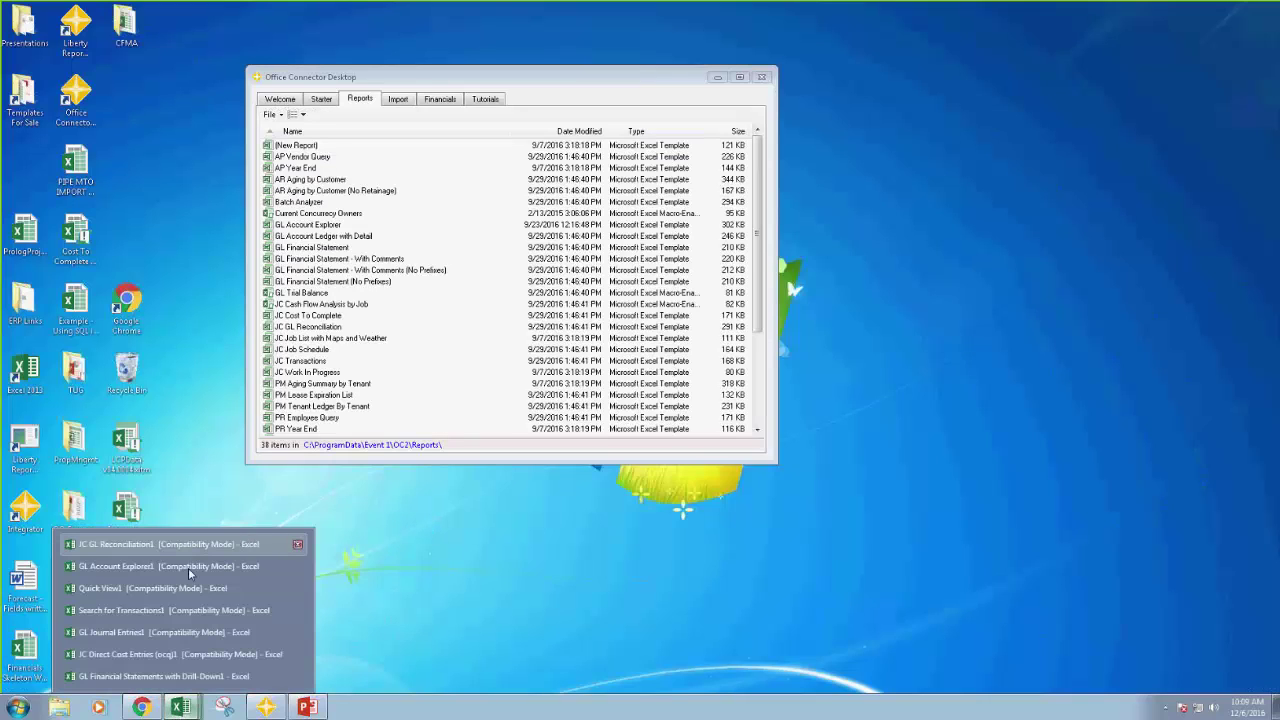
click(134, 567)
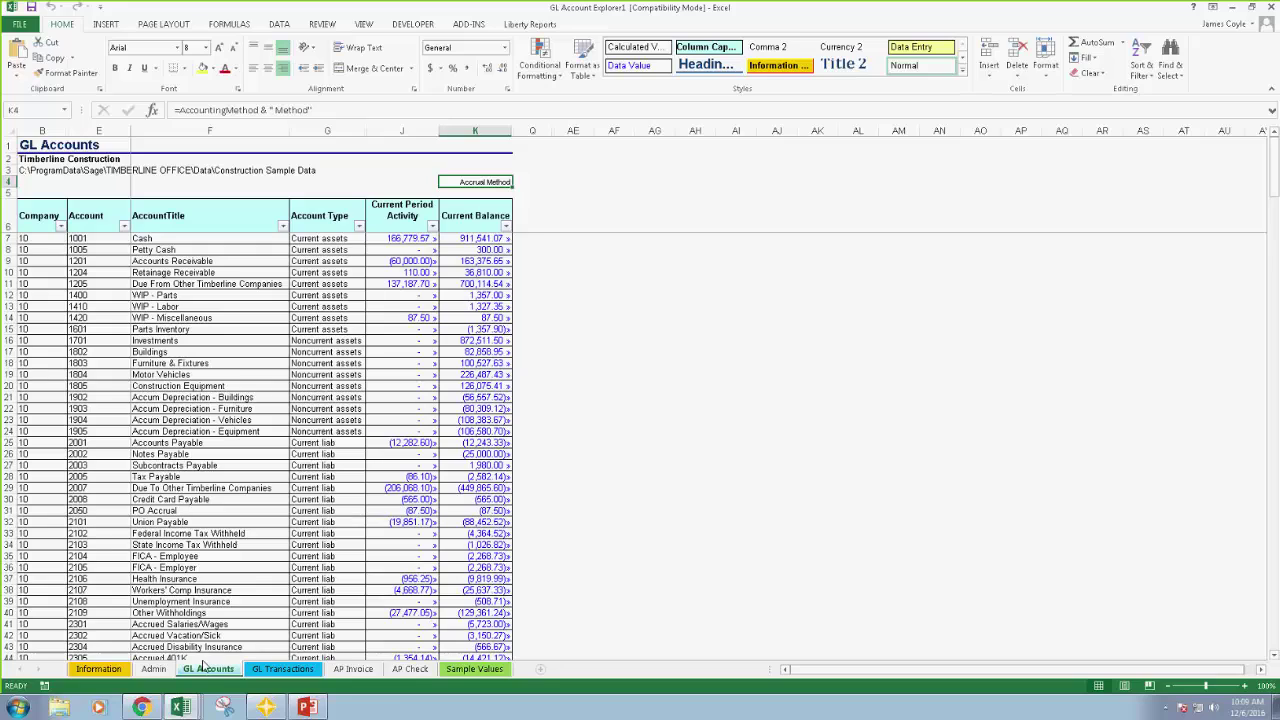
click(154, 669)
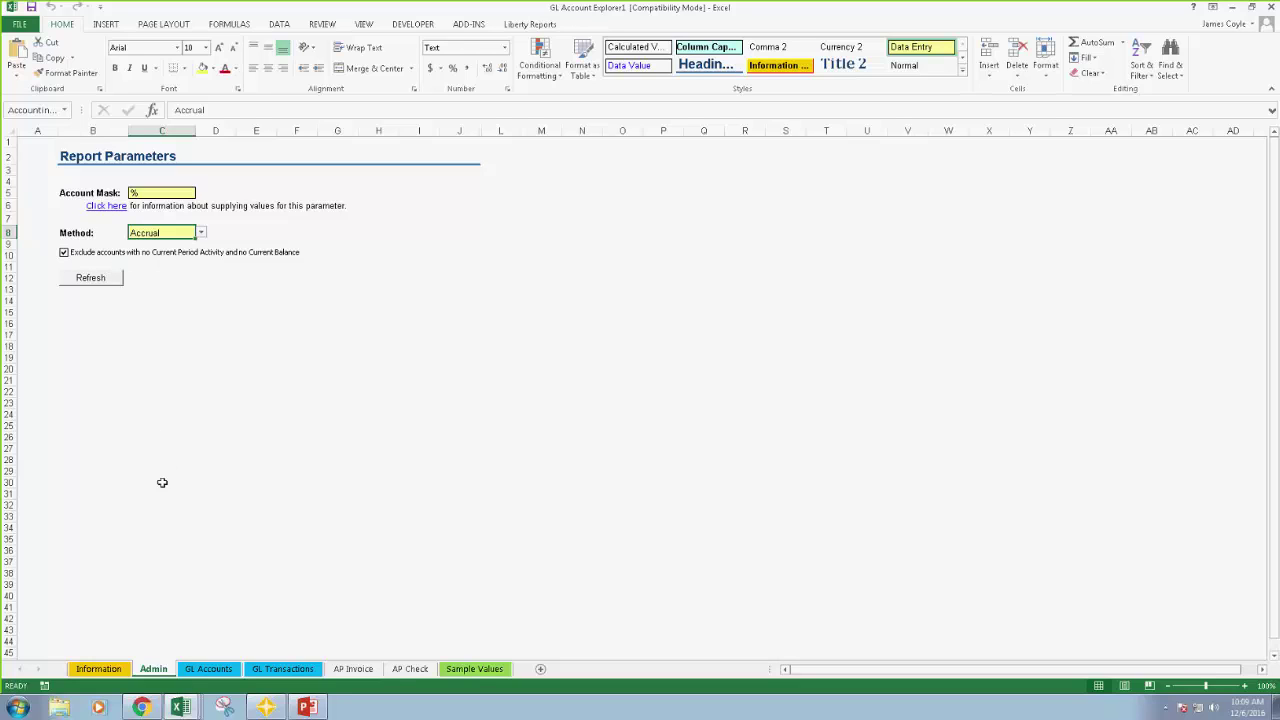
click(210, 669)
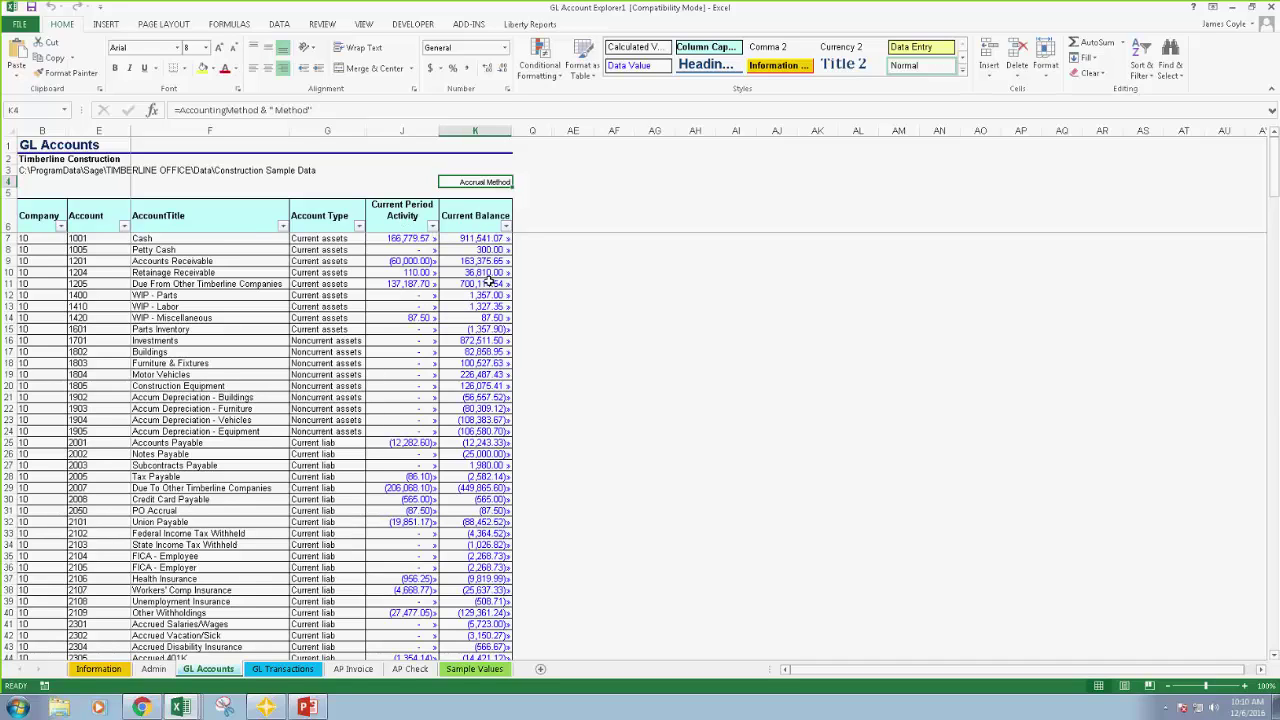
Drill down into the PO Accrual account's current period activity and into batch 19 of its GL transaction
click(417, 510)
key(Return)
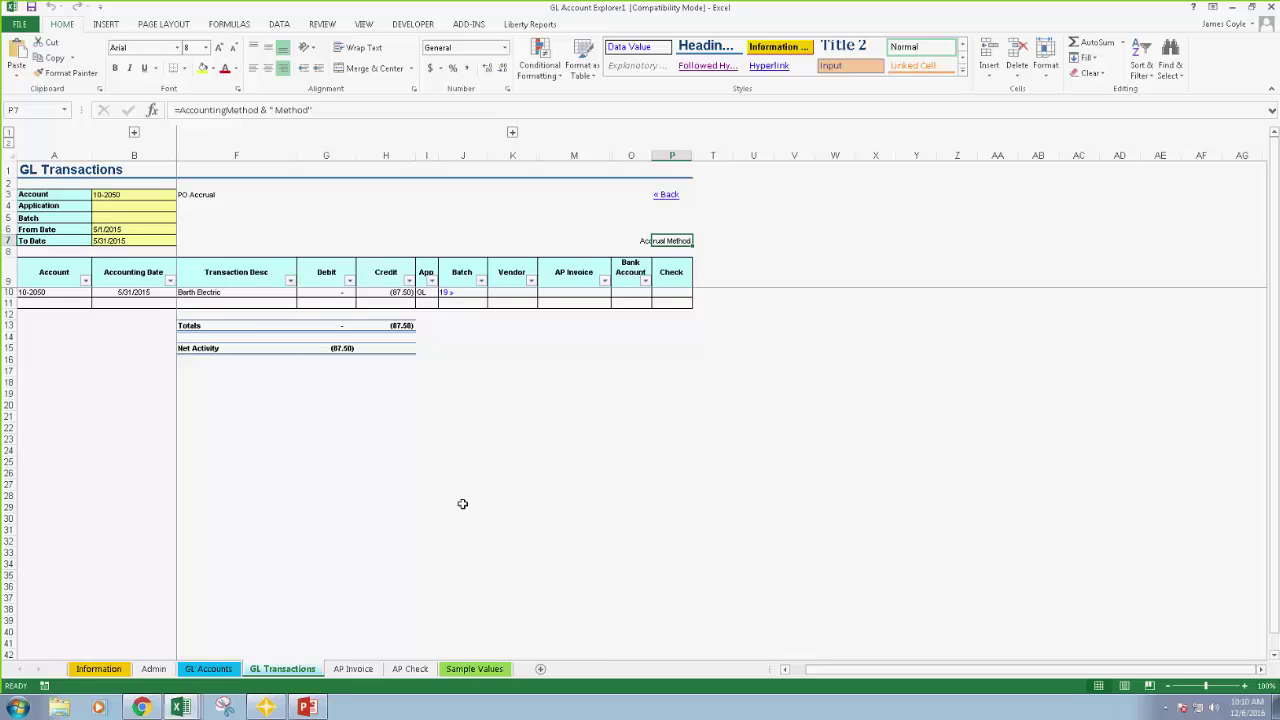
click(453, 292)
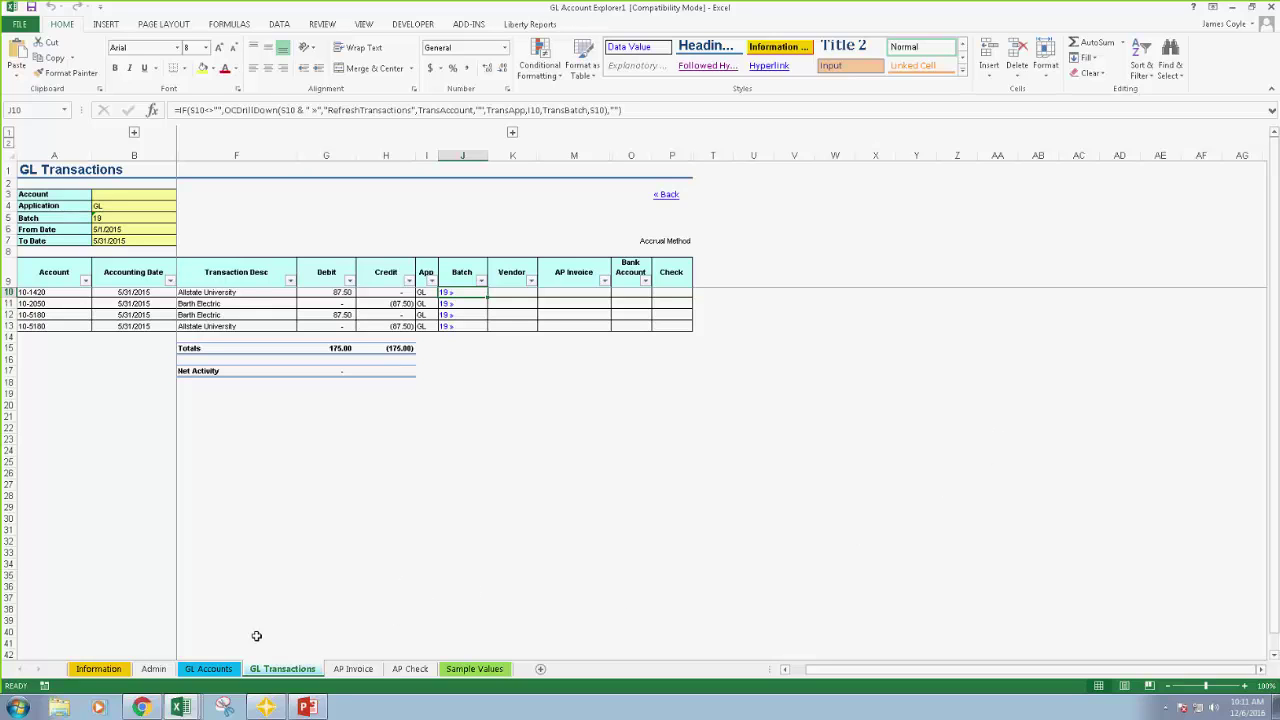
Return to the GL Accounts worksheet and close GL Account Explorer1 without saving
click(208, 668)
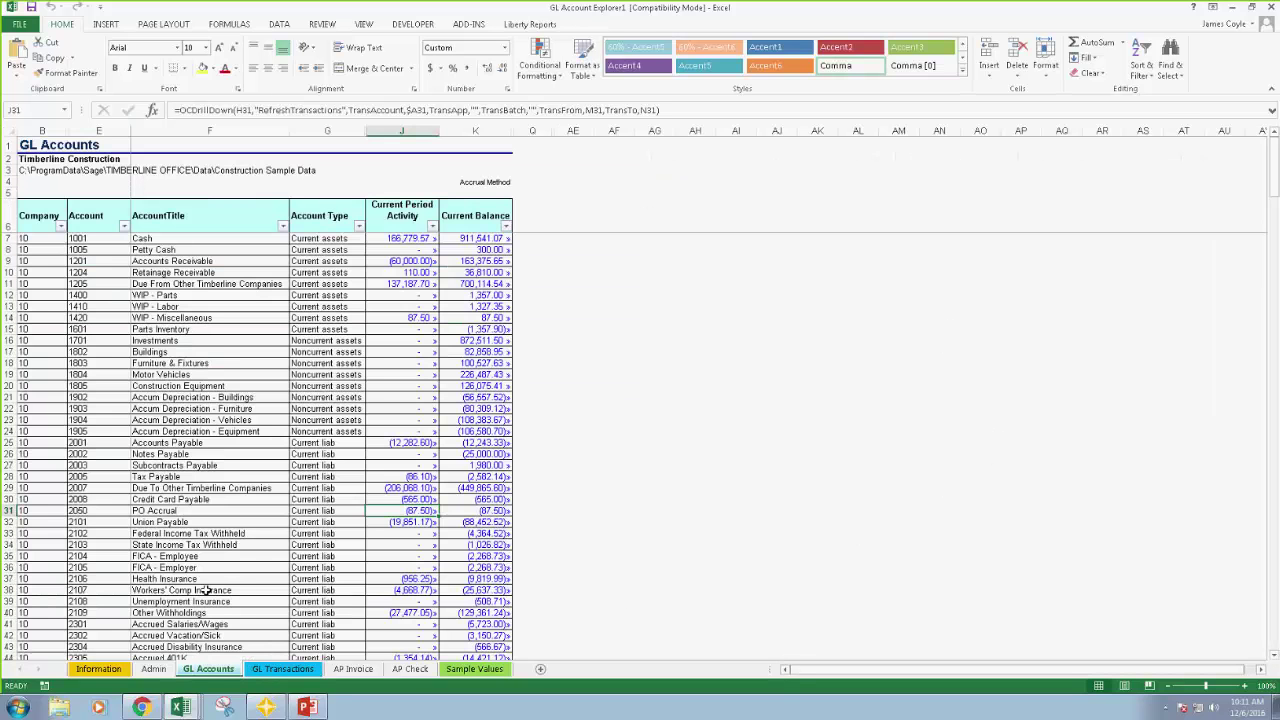
click(1272, 10)
click(630, 380)
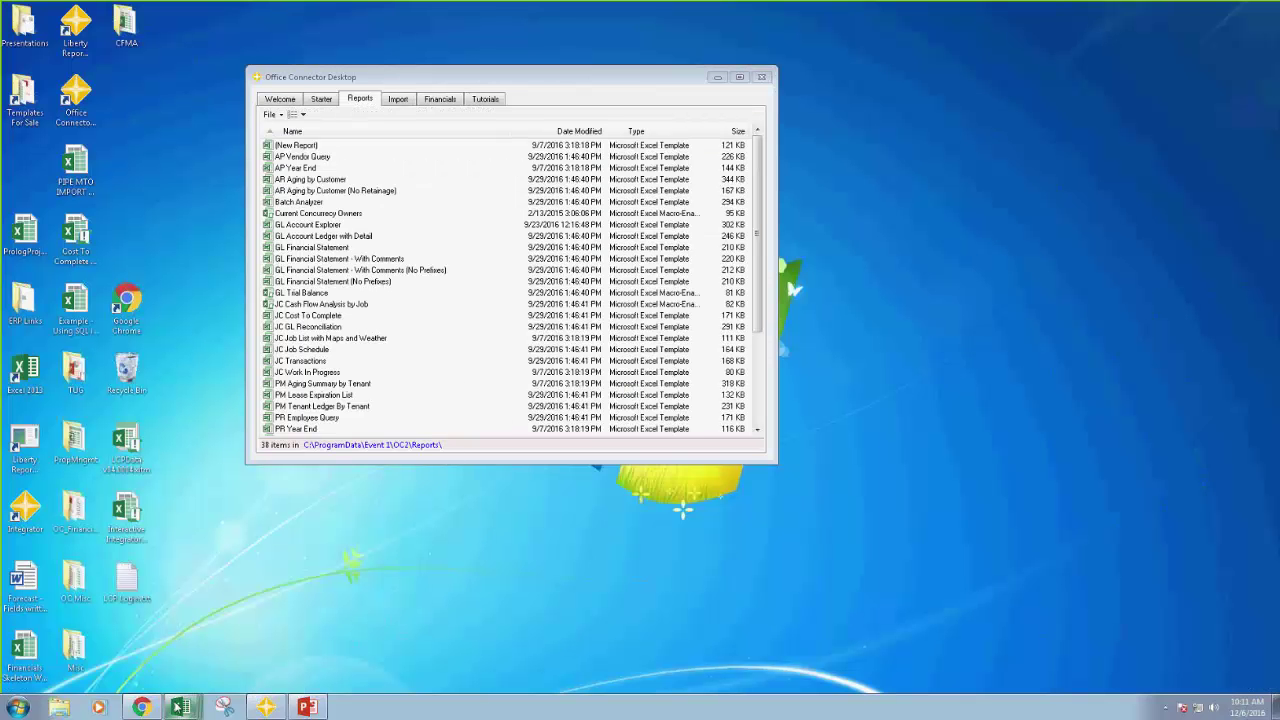
Examine the Information, Delta, GL and JC worksheets of the JC GL Reconciliation1 workbook and close it without saving
mouse_move(180, 707)
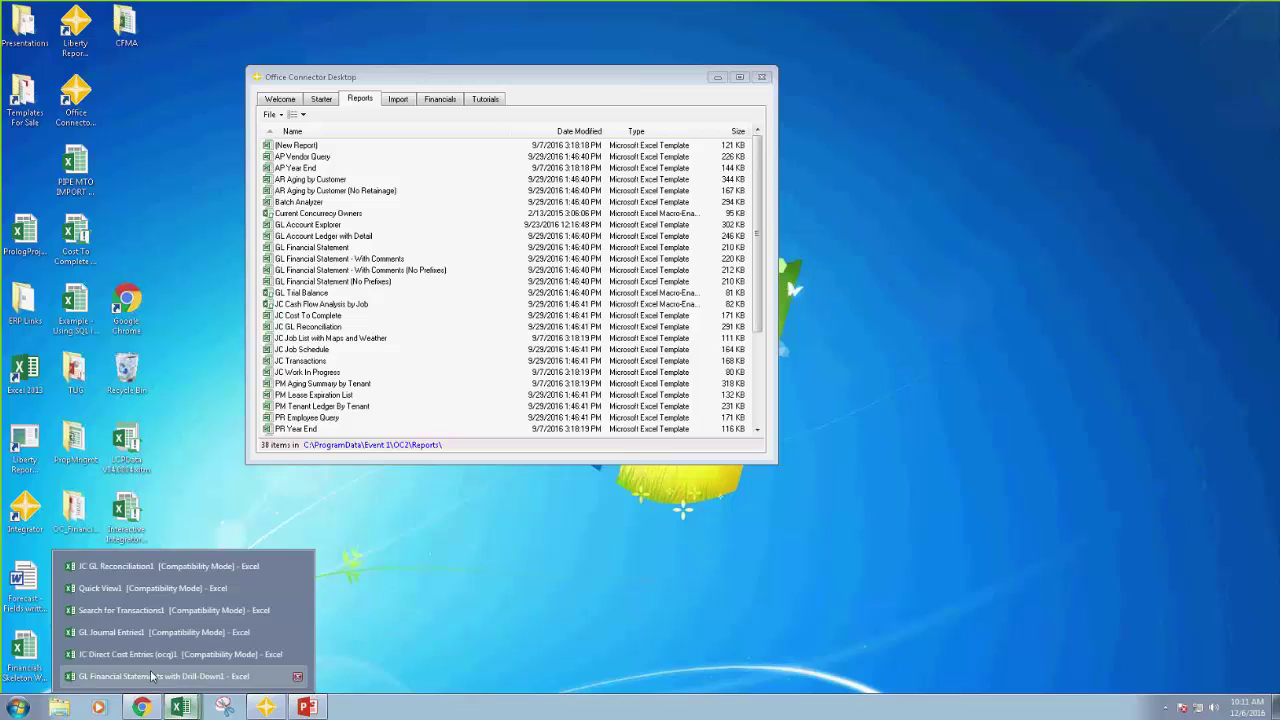
click(106, 572)
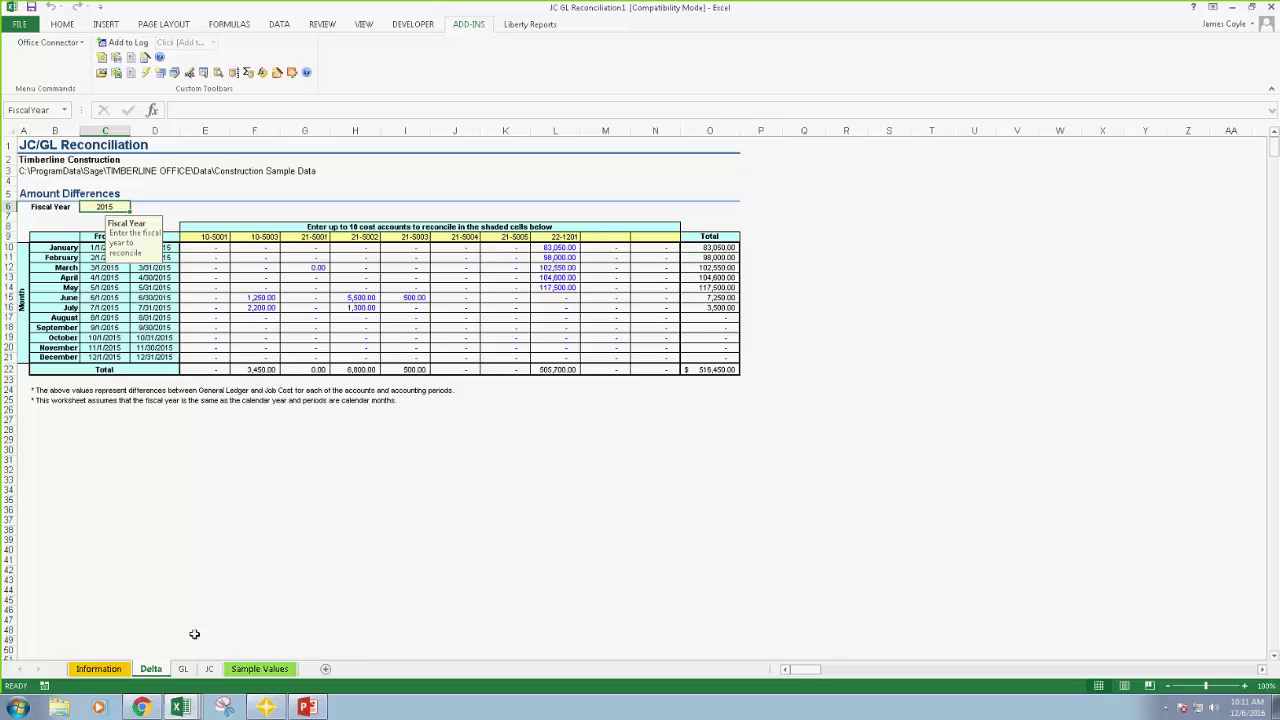
click(94, 672)
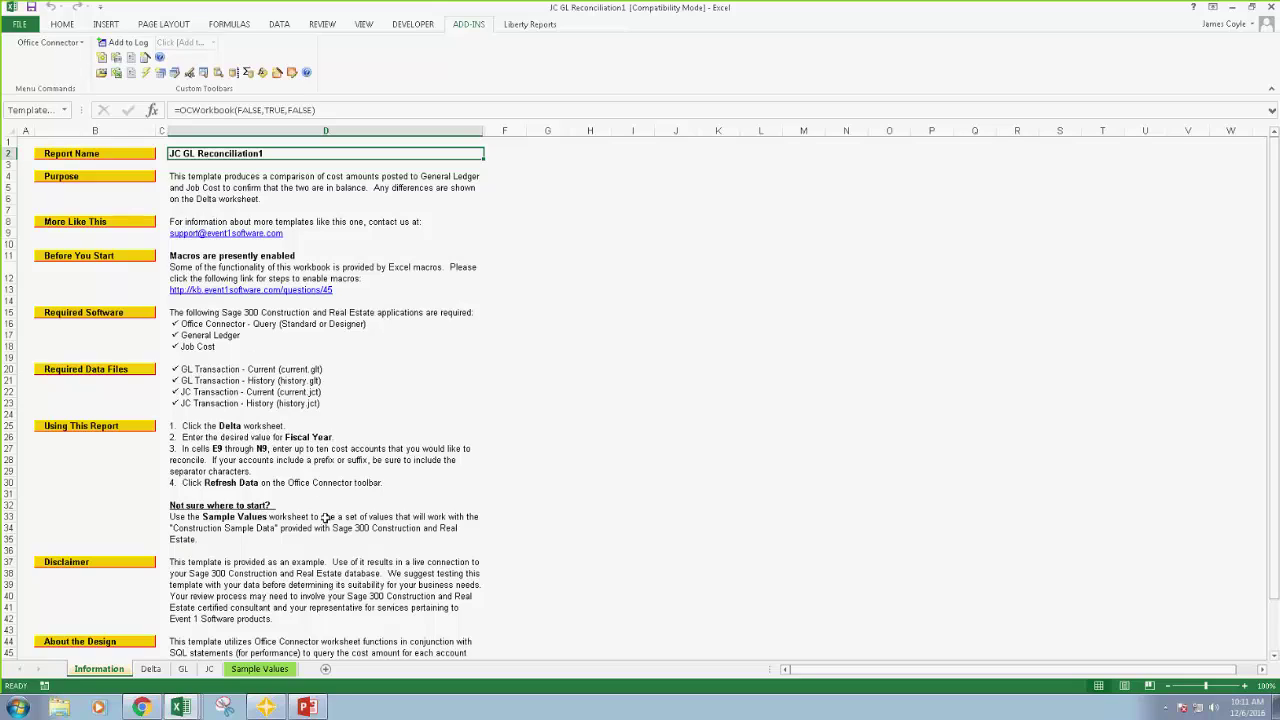
click(151, 669)
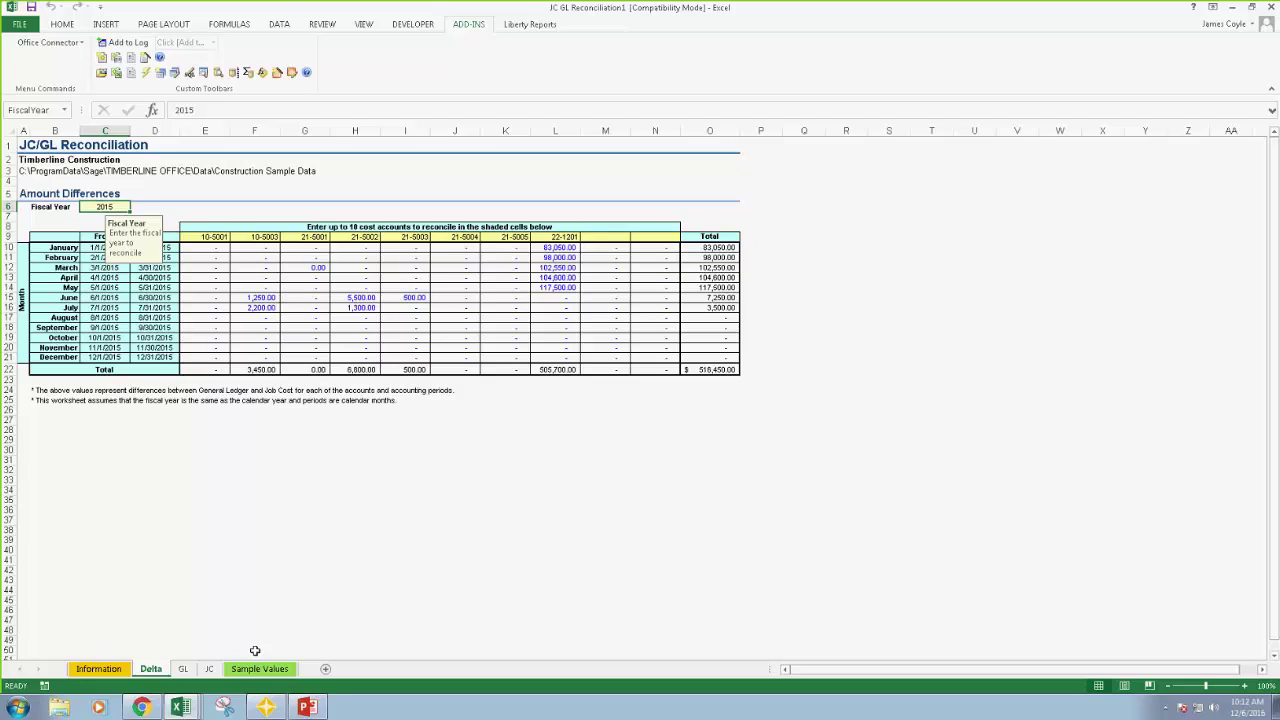
click(184, 670)
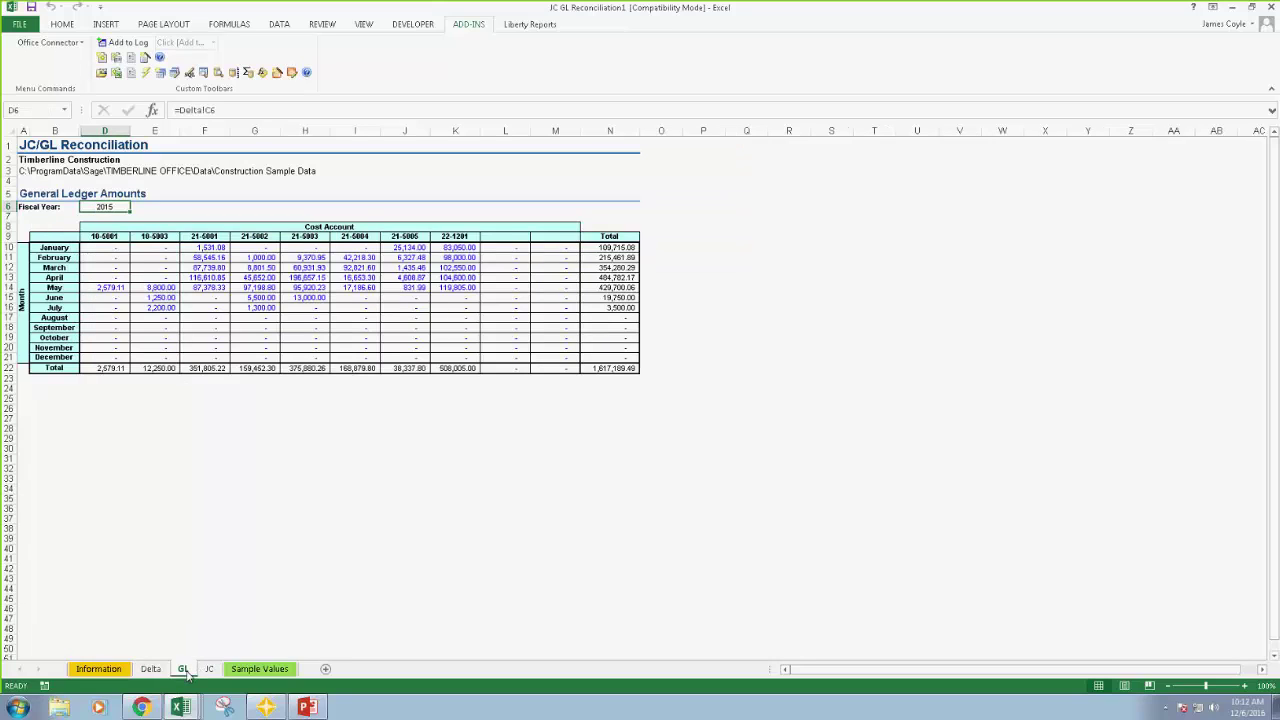
click(211, 673)
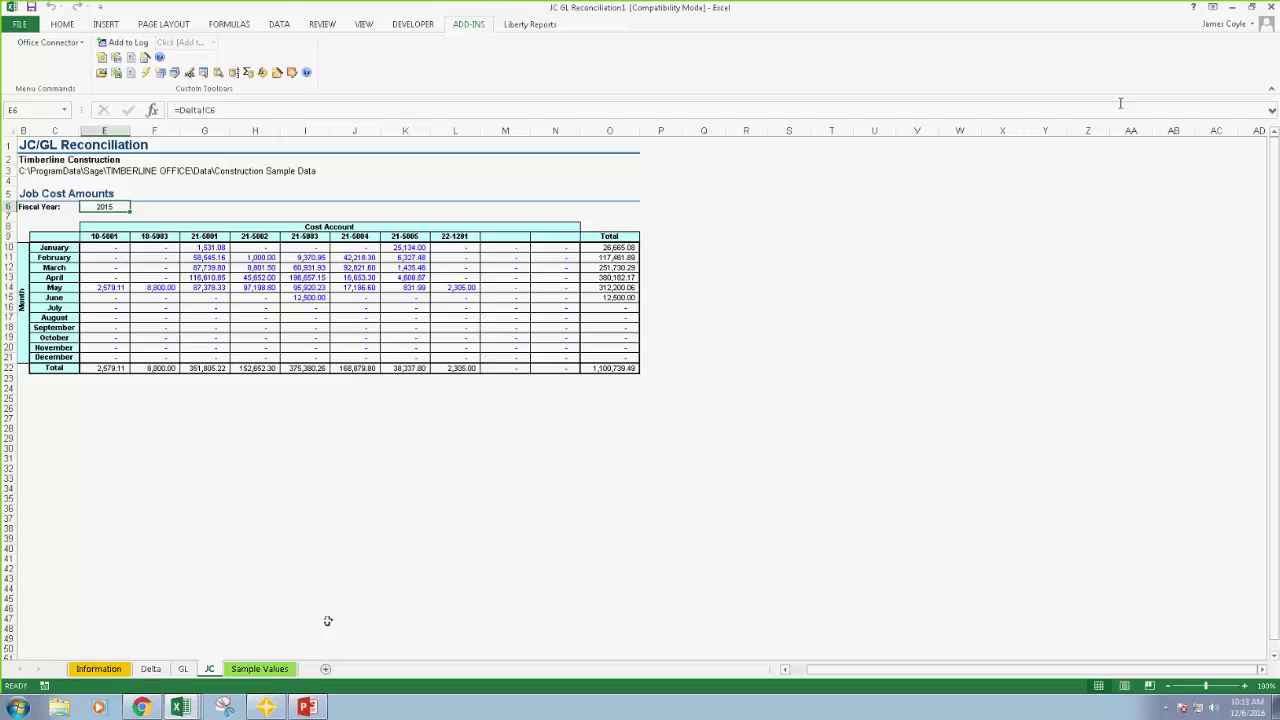
click(1272, 7)
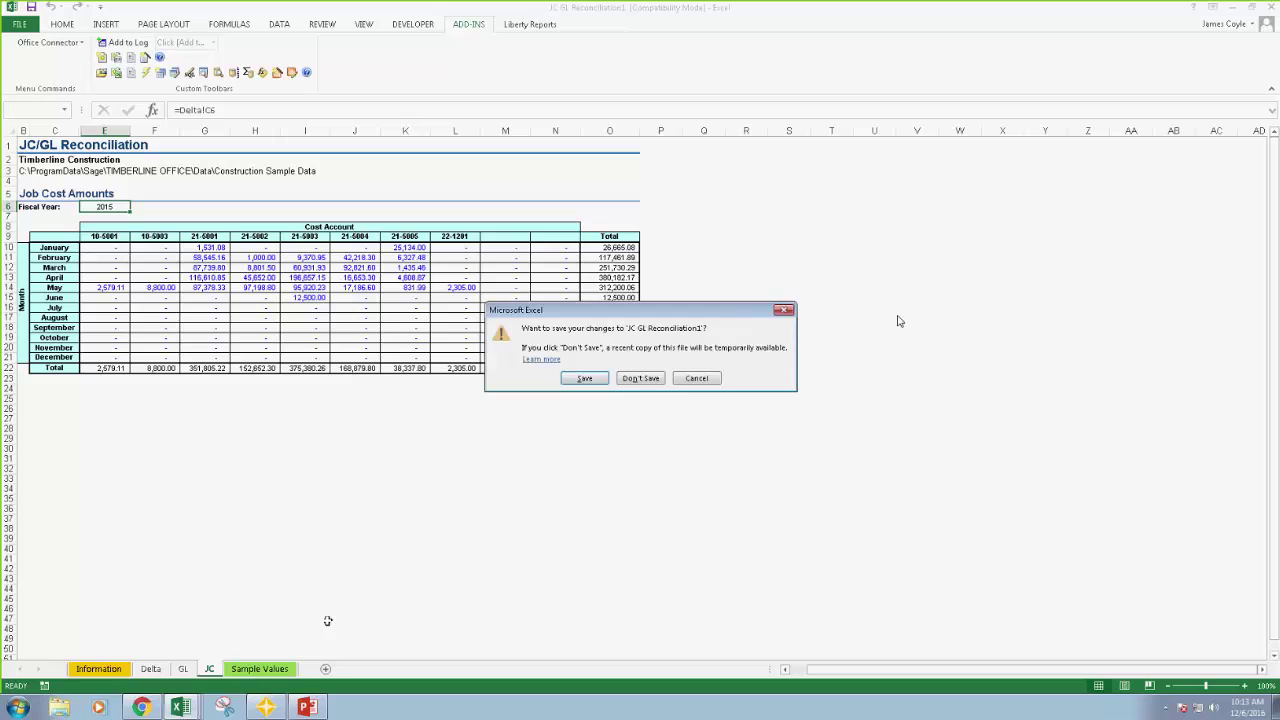
click(640, 377)
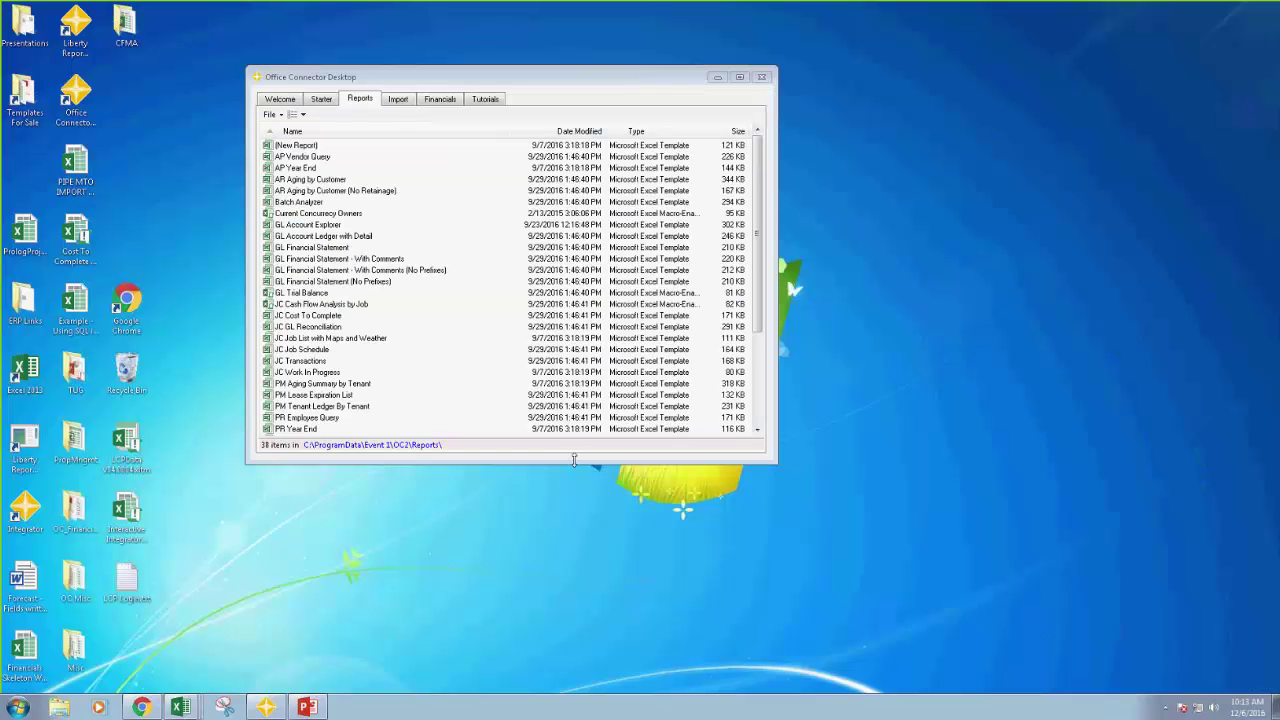
Switch to the Quick View1 workbook, review its Dash Board worksheet, and close it without saving
click(185, 708)
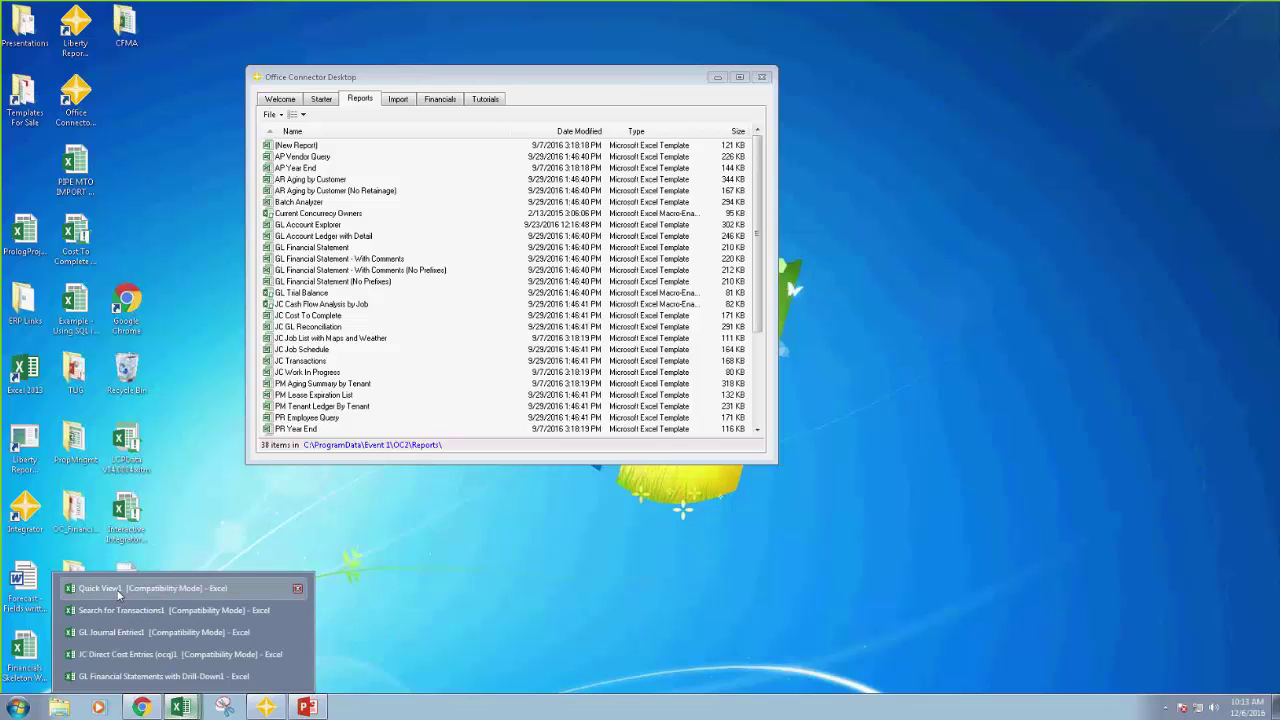
click(119, 594)
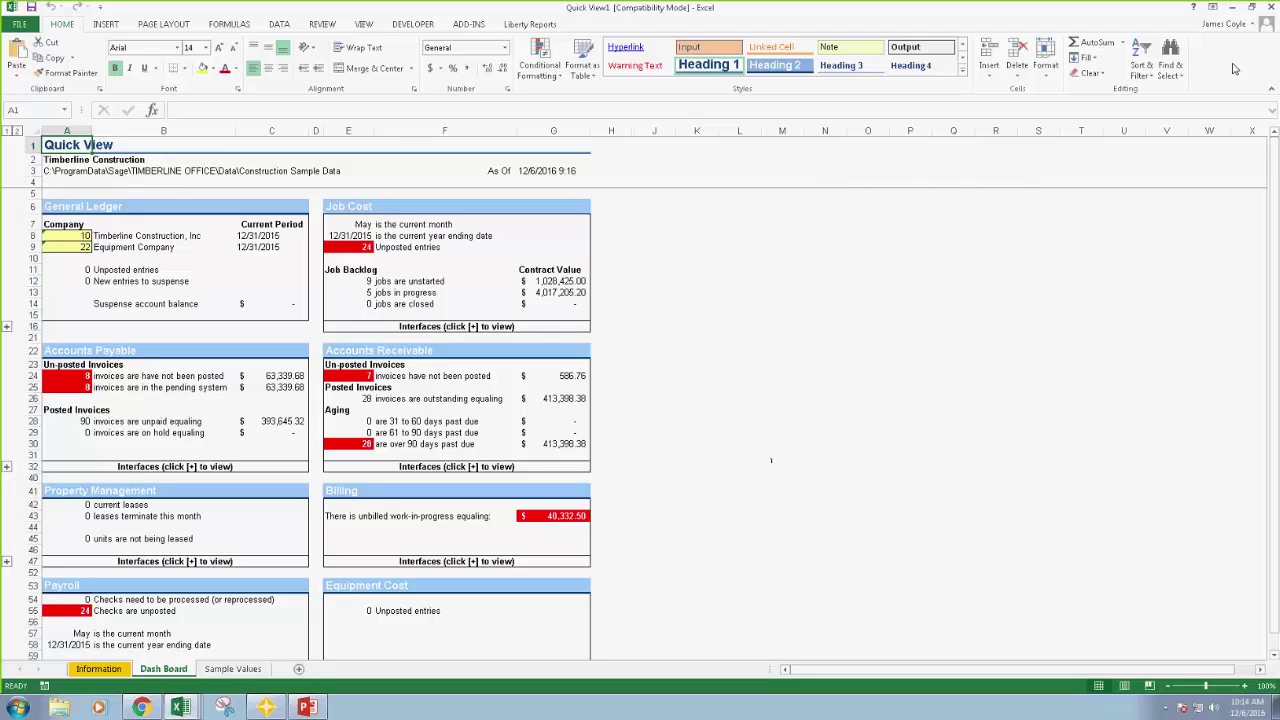
click(1272, 7)
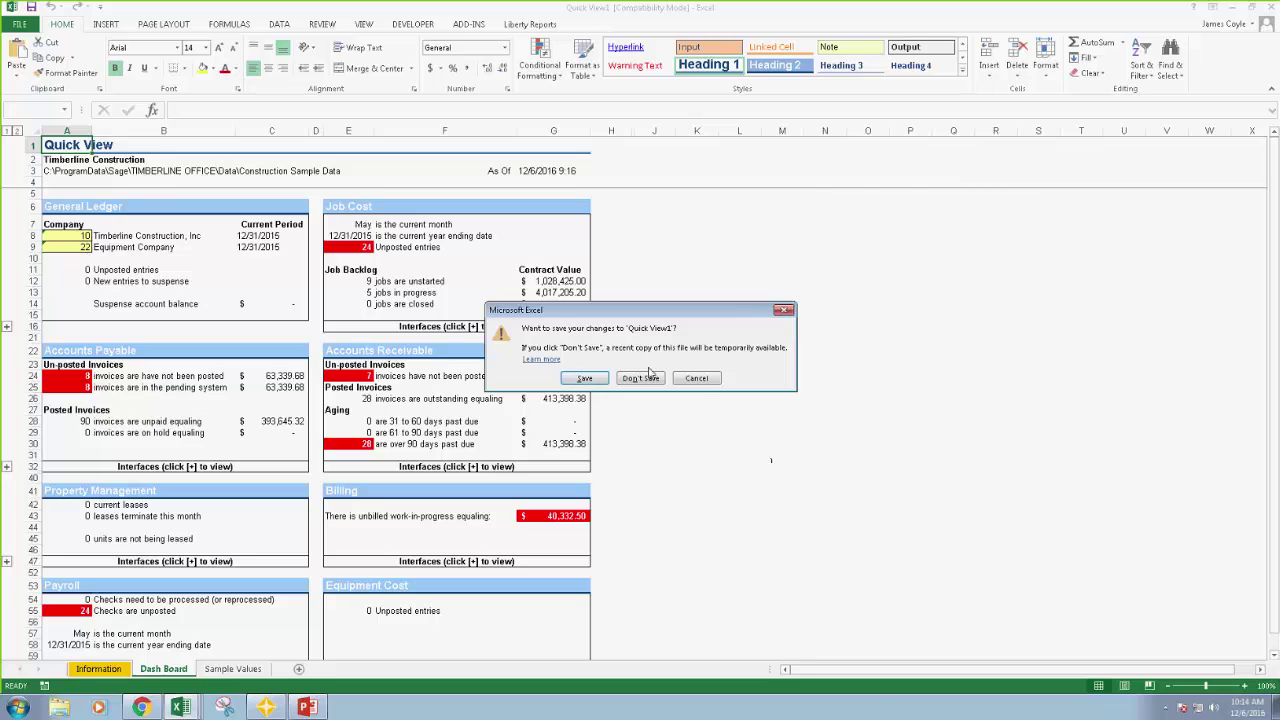
click(640, 380)
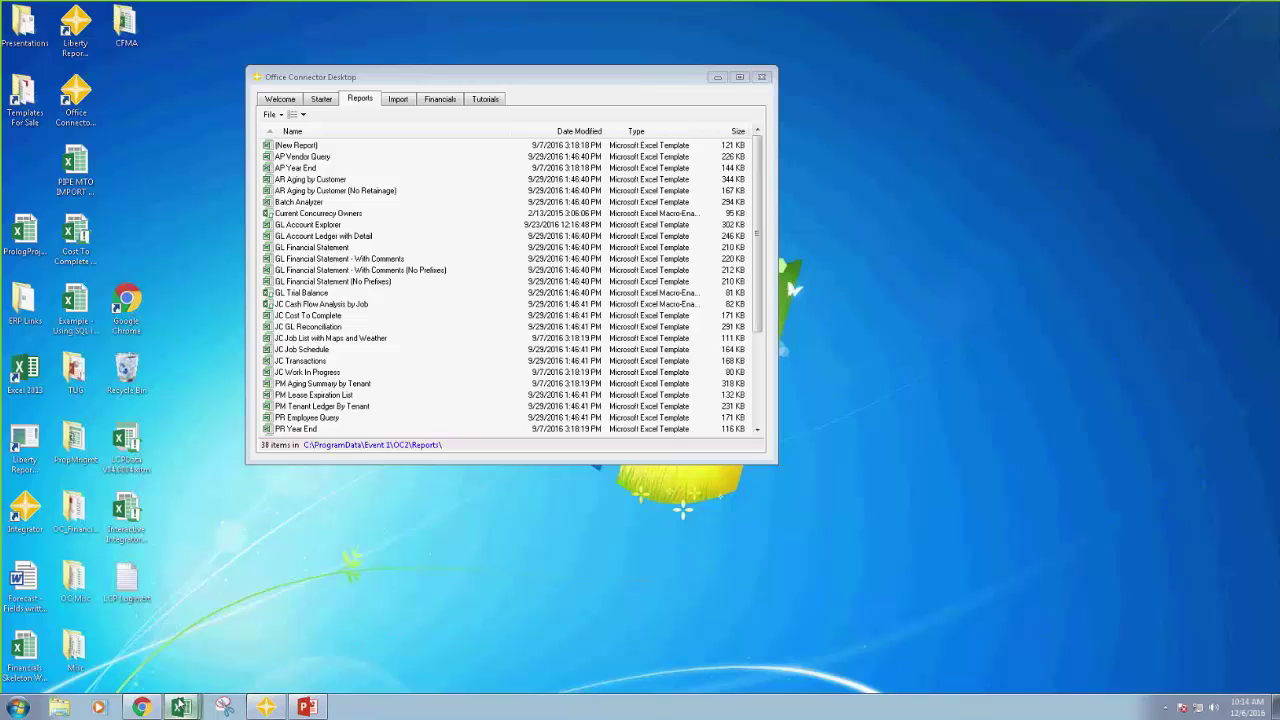
Switch to the Search for Transactions1 workbook and review its Job Cost and Common Fields search criteria groups
mouse_move(182, 706)
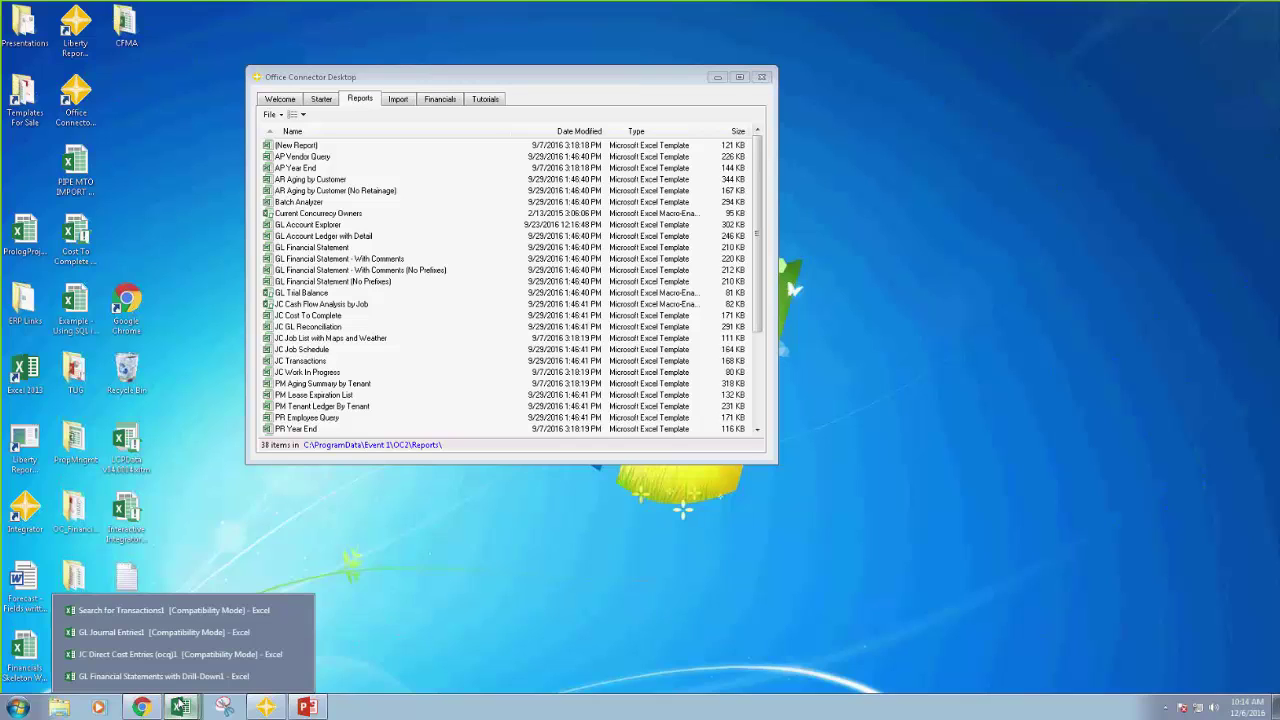
click(117, 617)
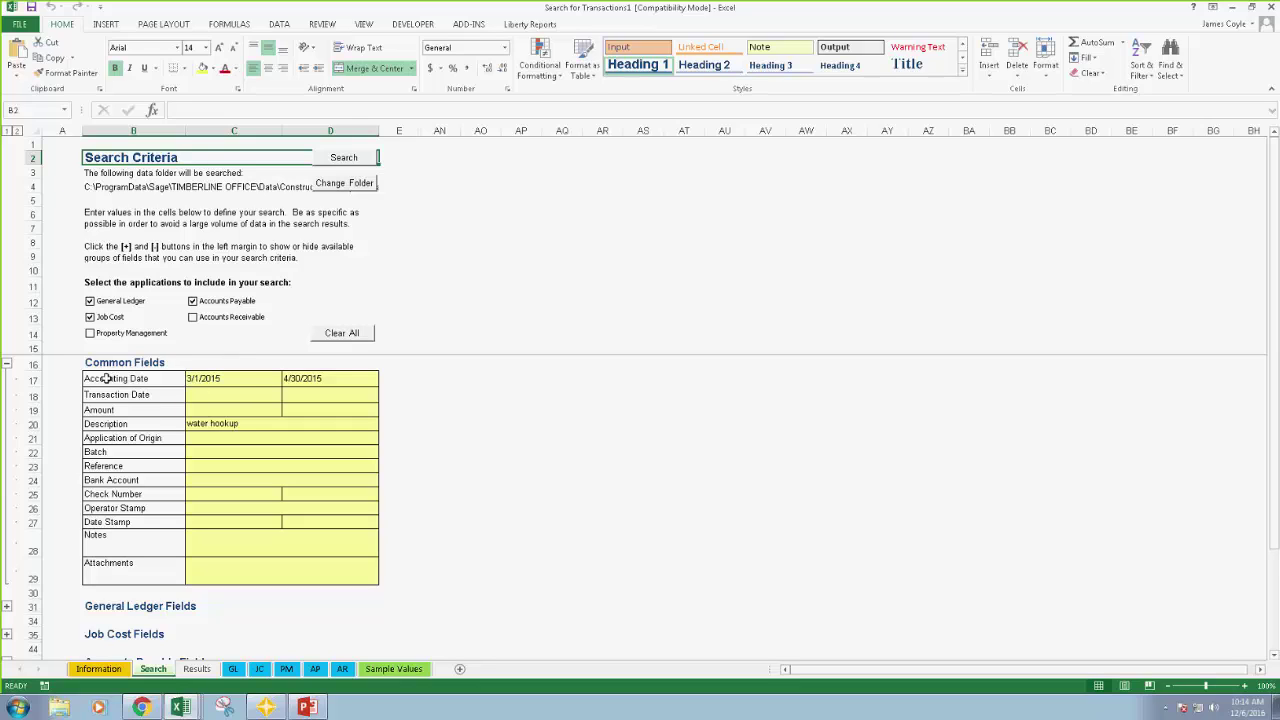
click(7, 364)
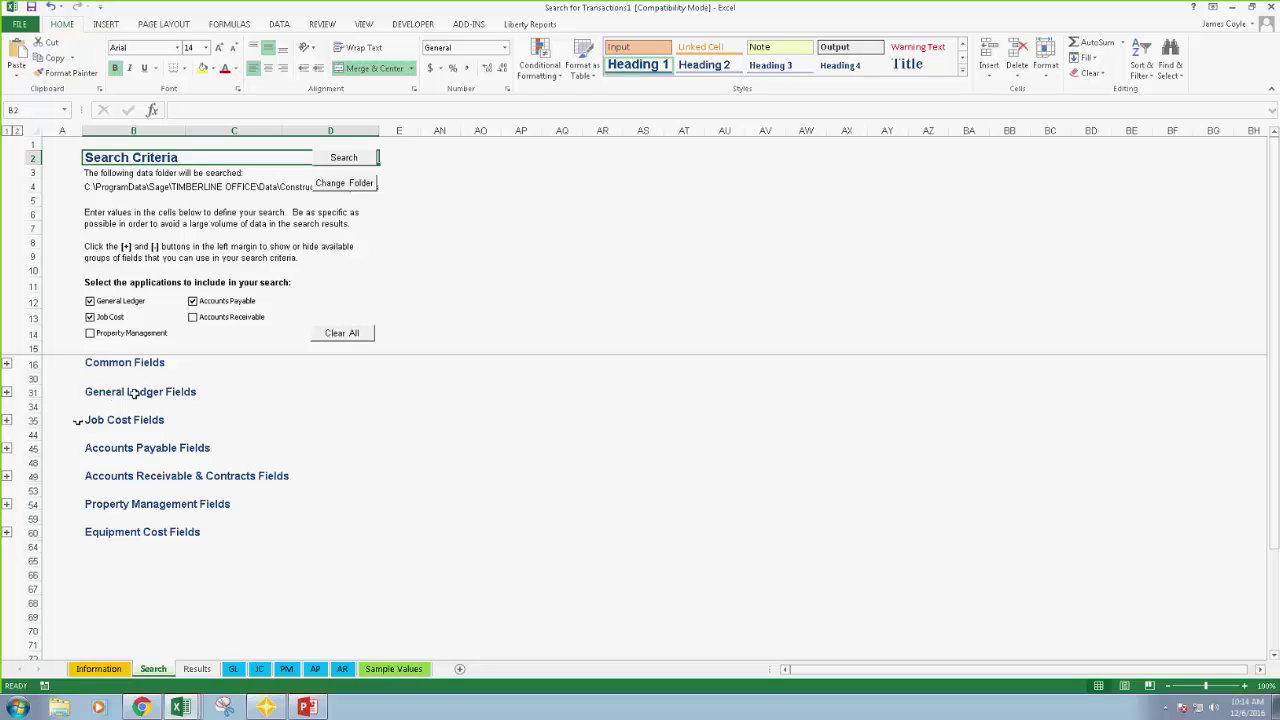
click(7, 421)
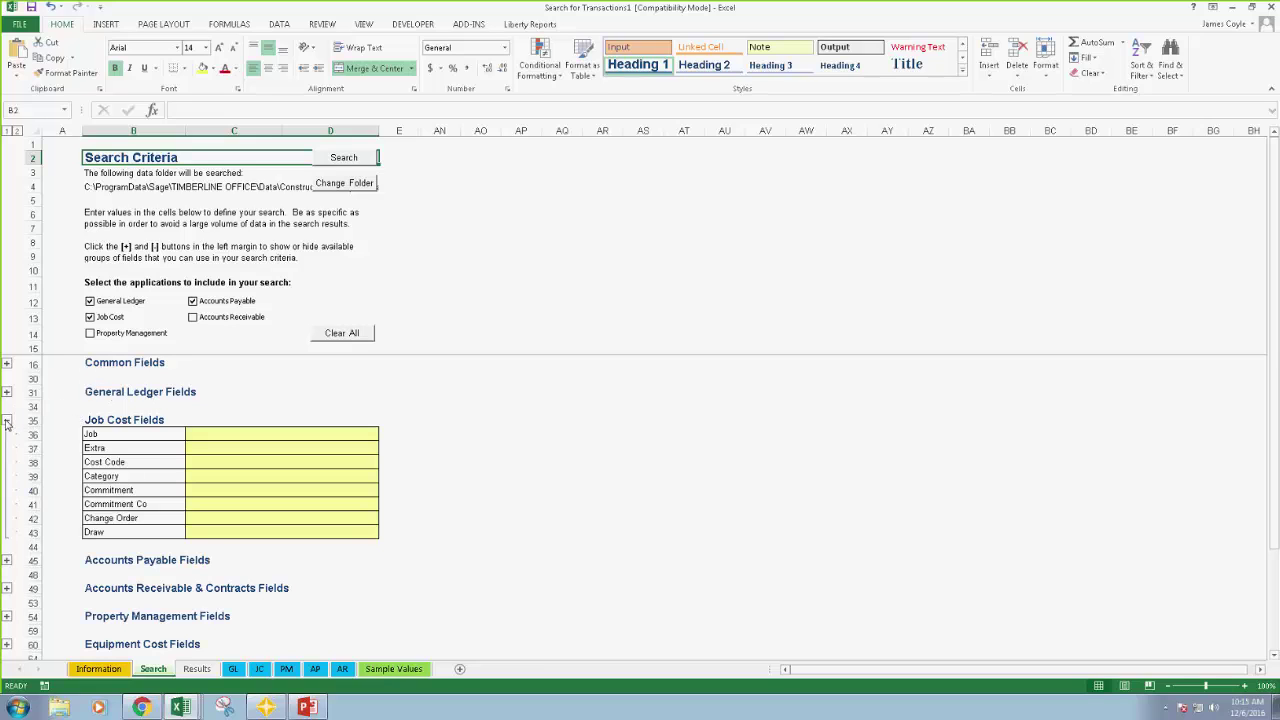
click(7, 421)
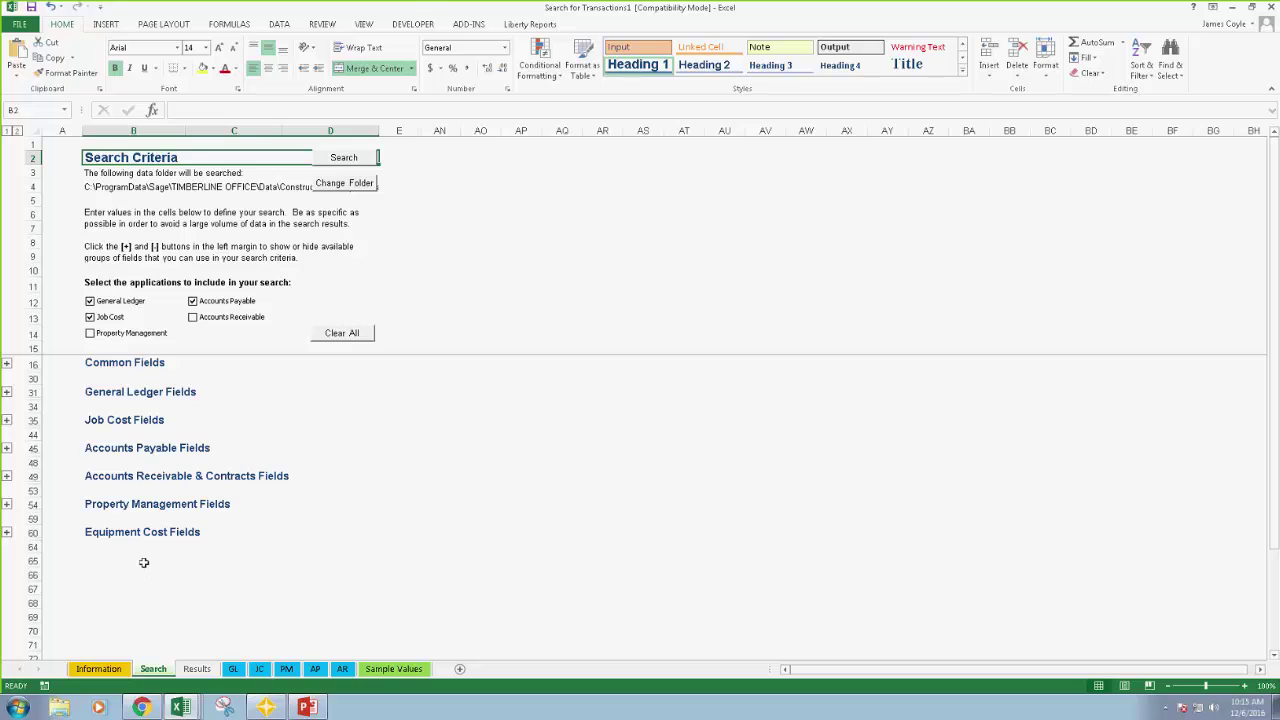
click(7, 364)
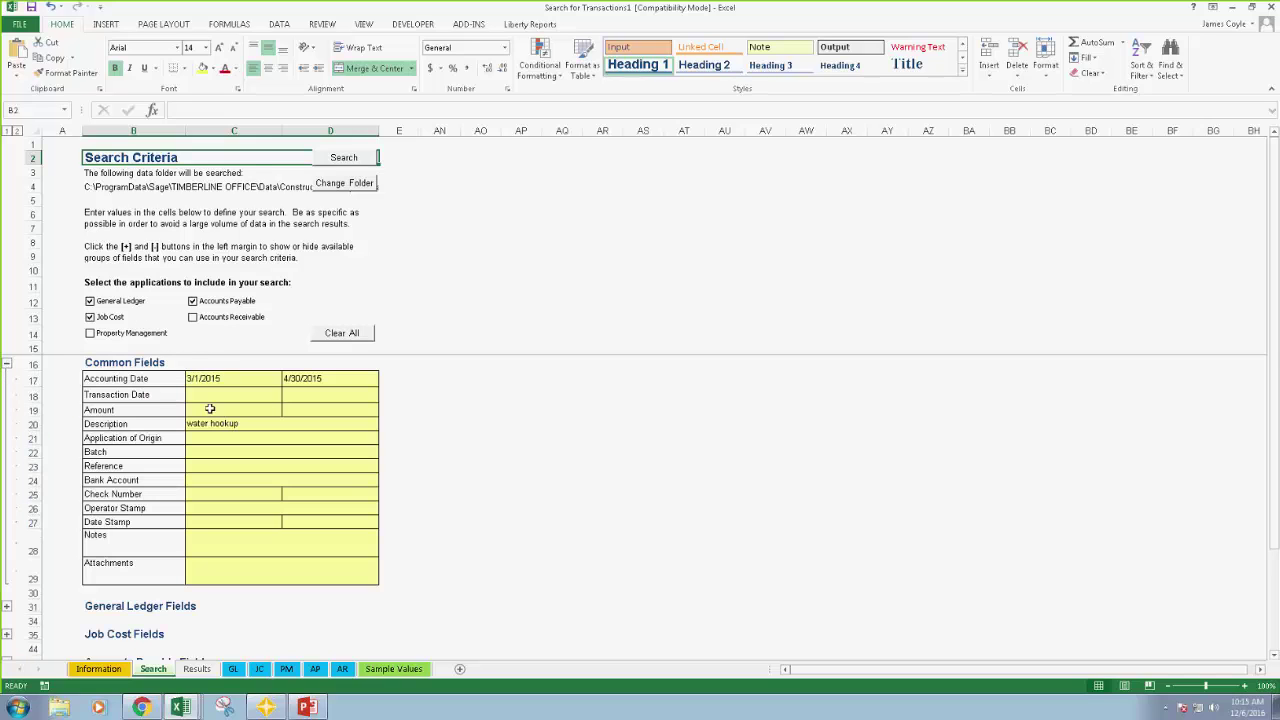
Run the transaction search with the existing criteria, view the Job Cost matches, and close the workbook without saving
click(348, 160)
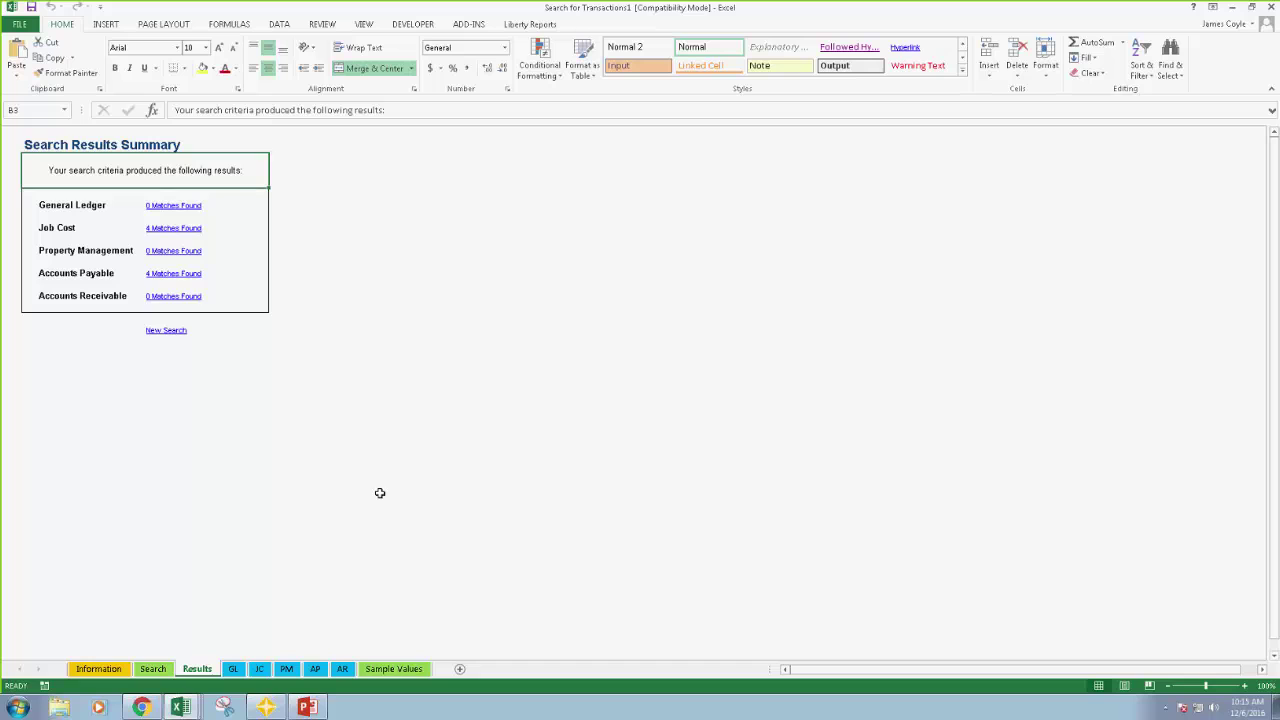
click(158, 228)
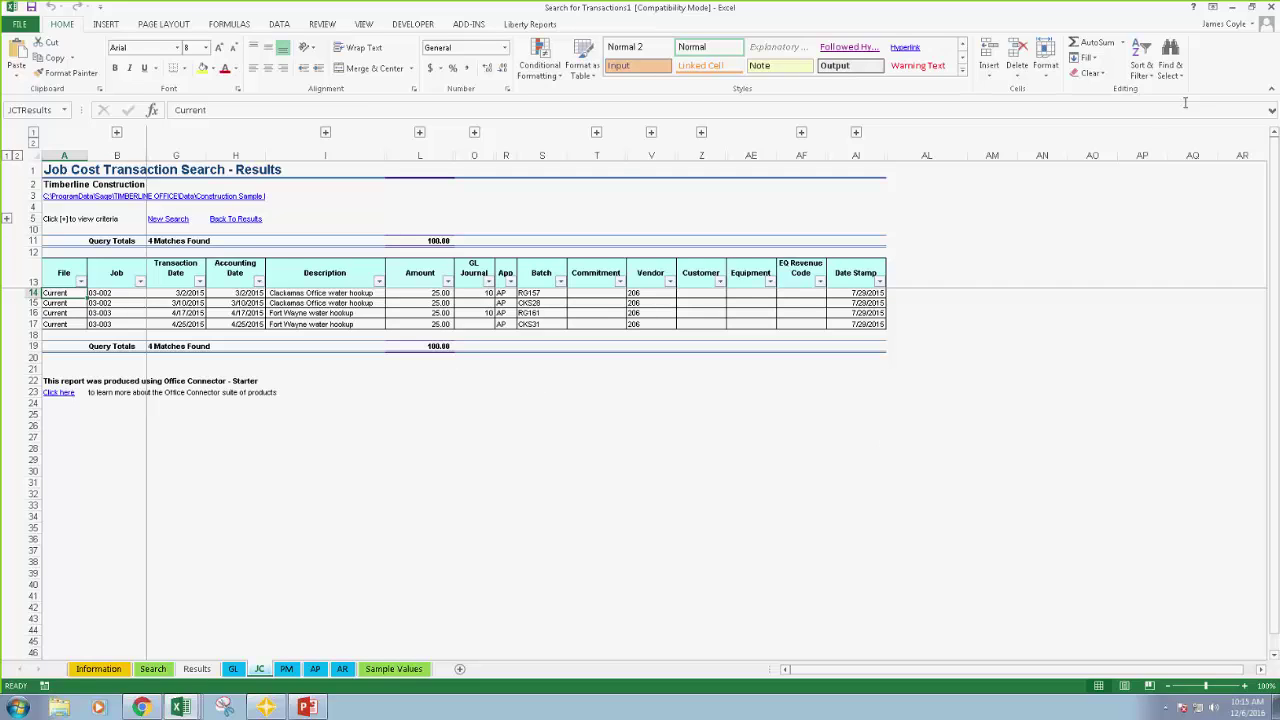
click(1274, 9)
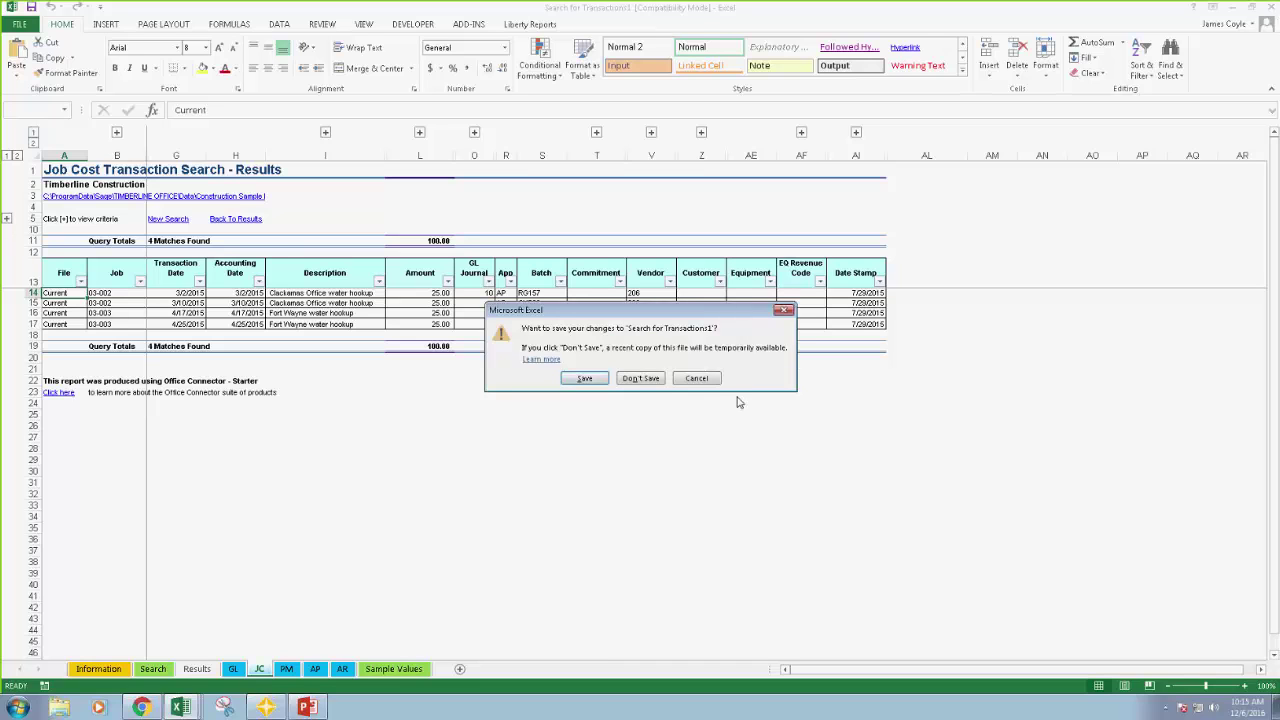
click(641, 386)
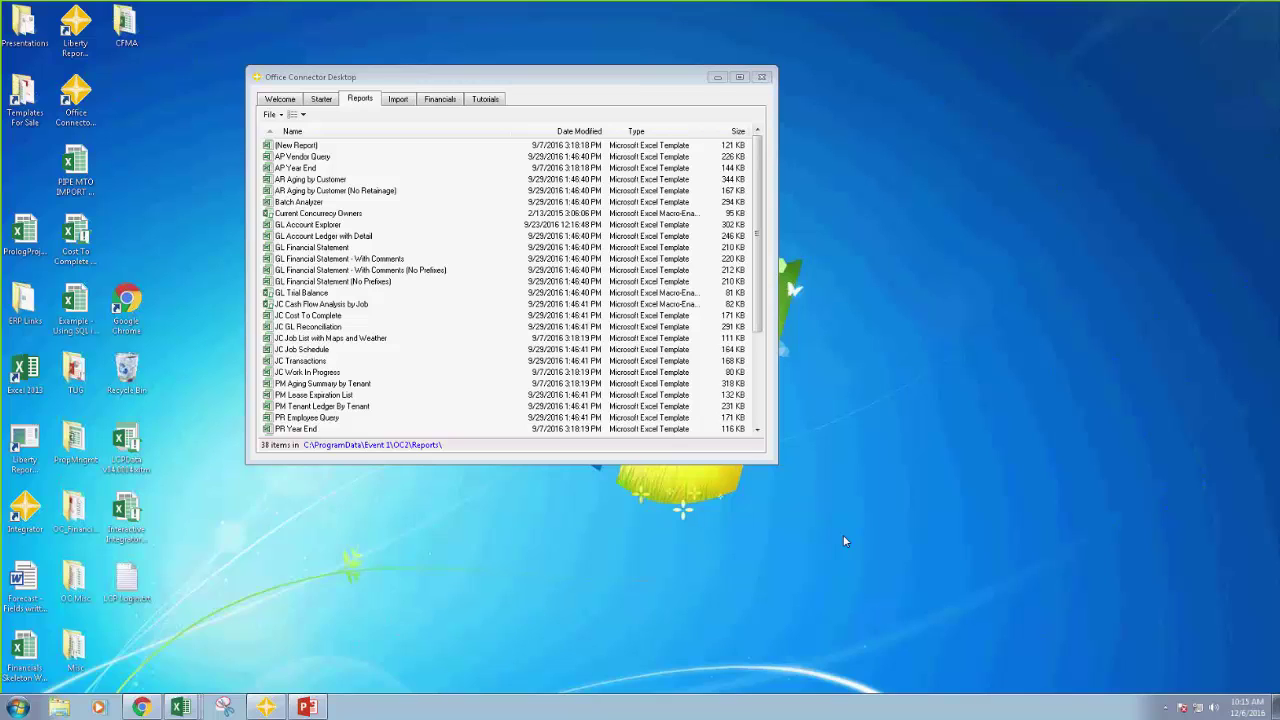
Look through the rest of the Office Connector report templates, down to the Write templates, and check the open Excel workbooks
click(757, 316)
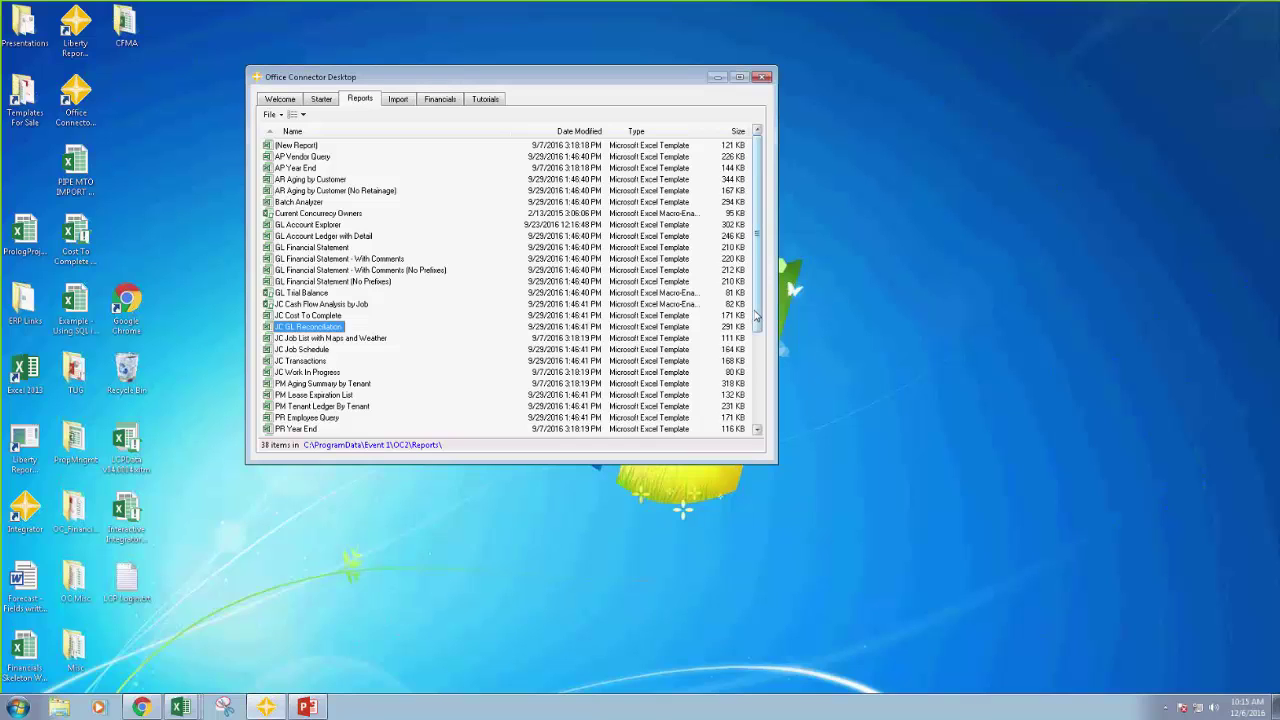
drag(757, 316, 767, 407)
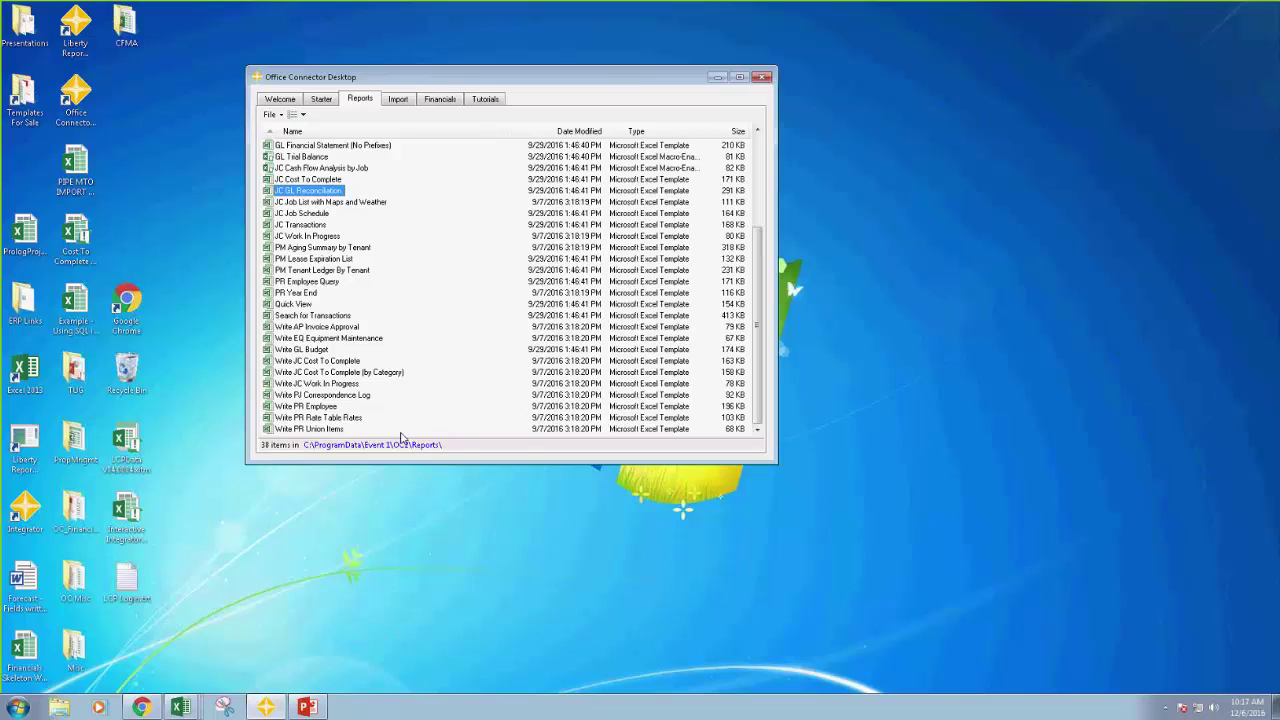
click(183, 709)
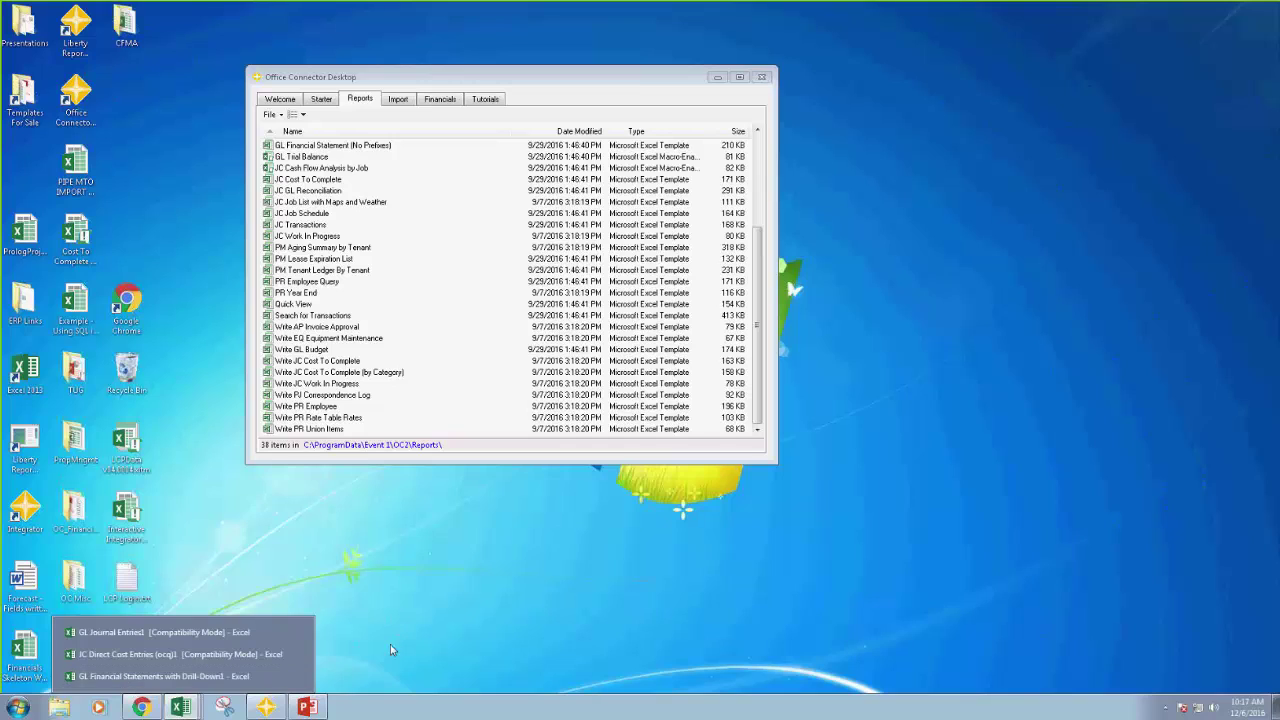
Minimize Office Connector Desktop, open Write 2016 GL Budget1.xlsm from the desktop, enable its content, and maximize the workbook
click(722, 79)
click(727, 80)
click(375, 97)
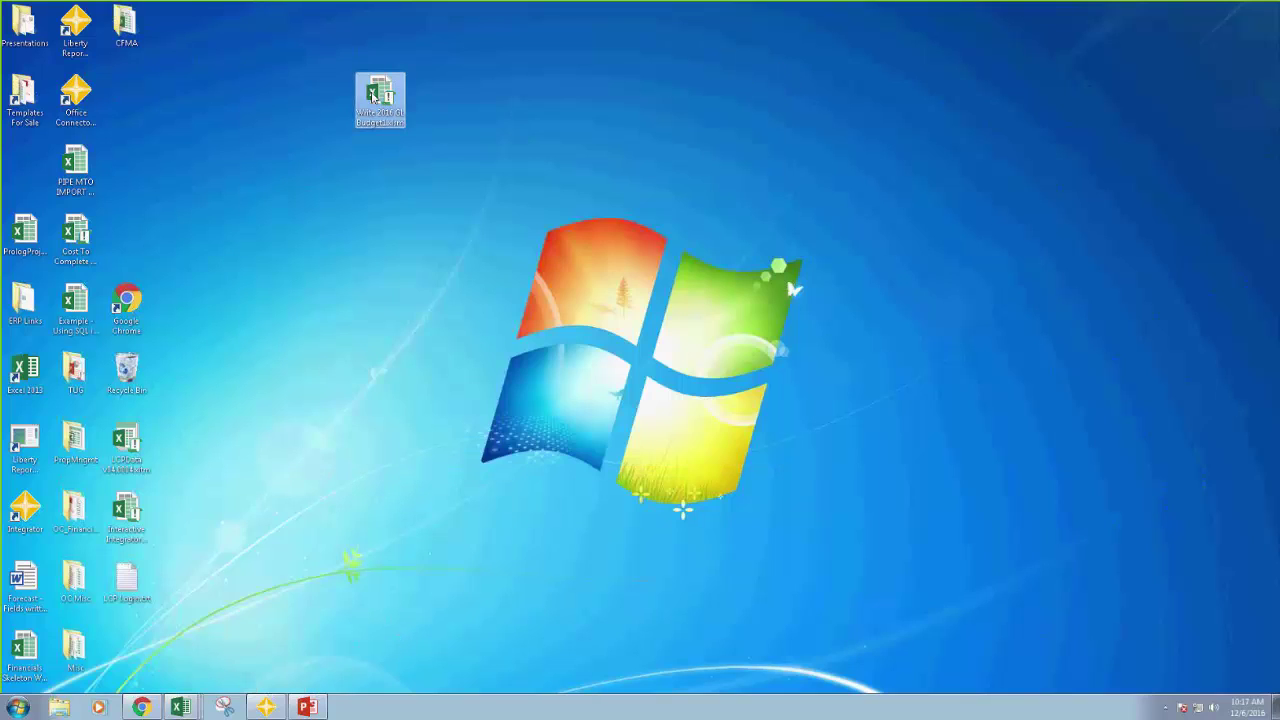
double_click(375, 97)
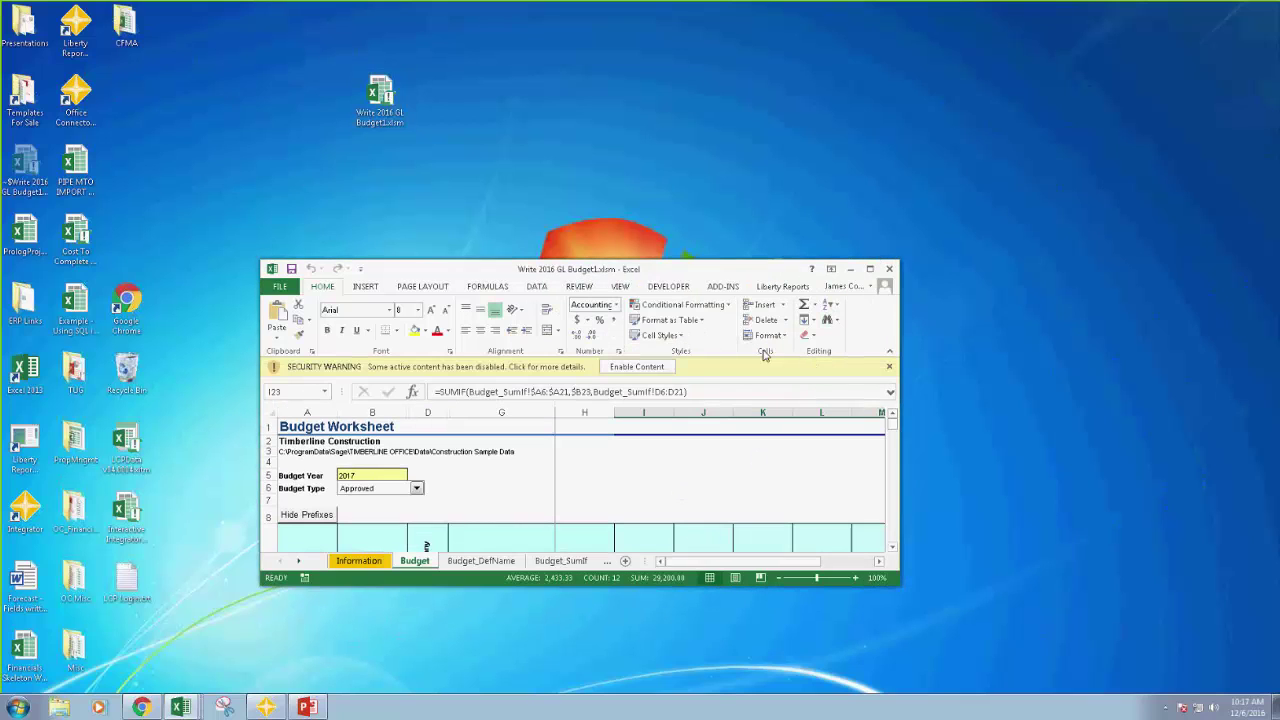
click(633, 367)
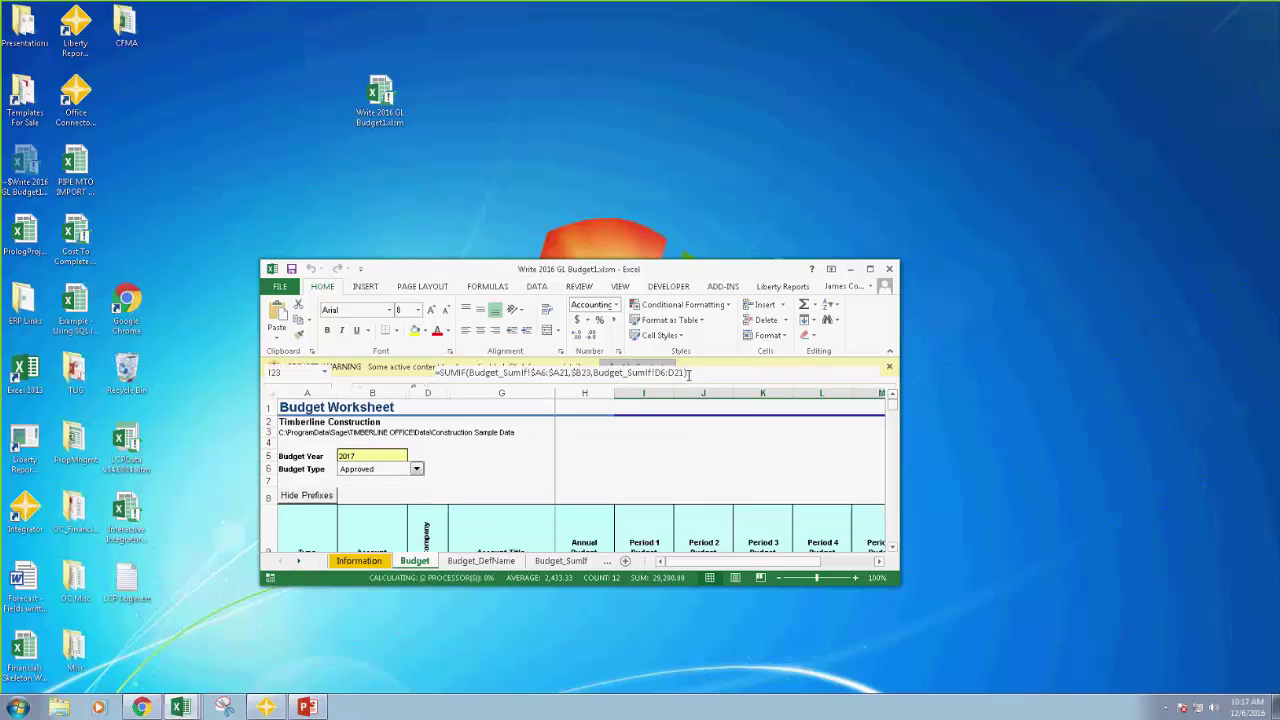
click(870, 271)
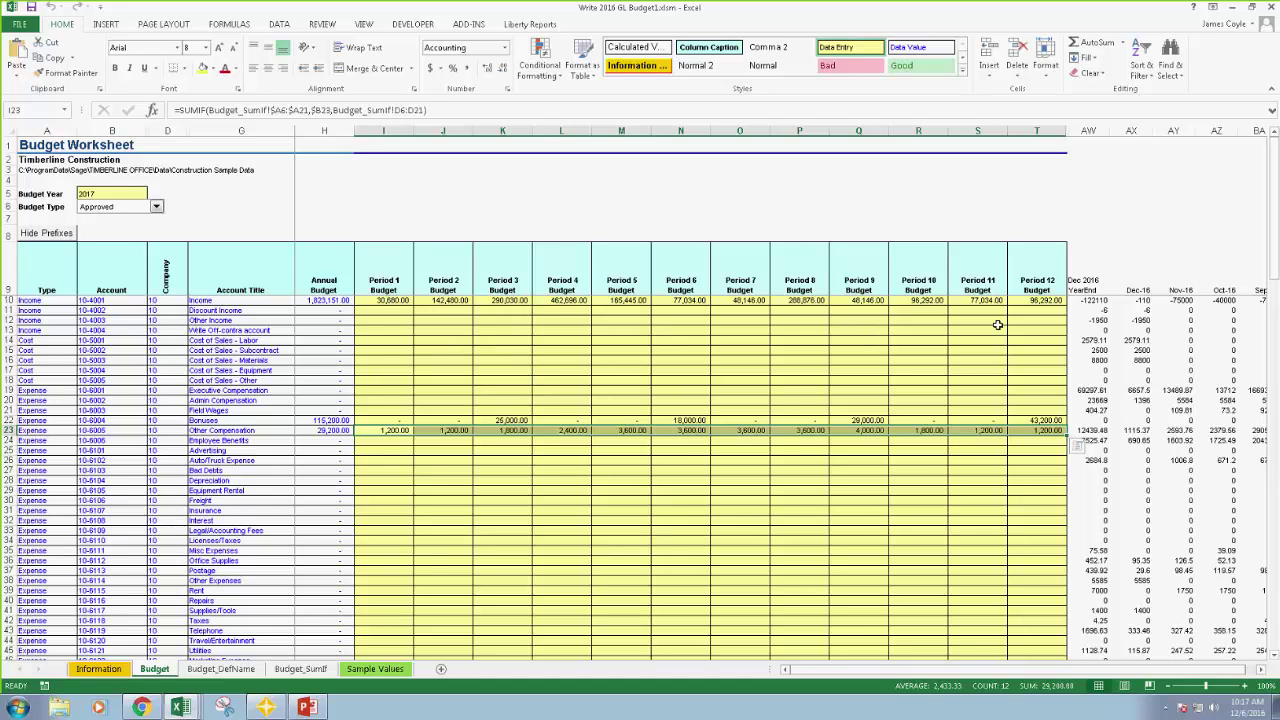
Examine the YearEnd lookup formula for account 10-4001 on the Budget worksheet and the January income total formula on Budget_DefName
click(470, 27)
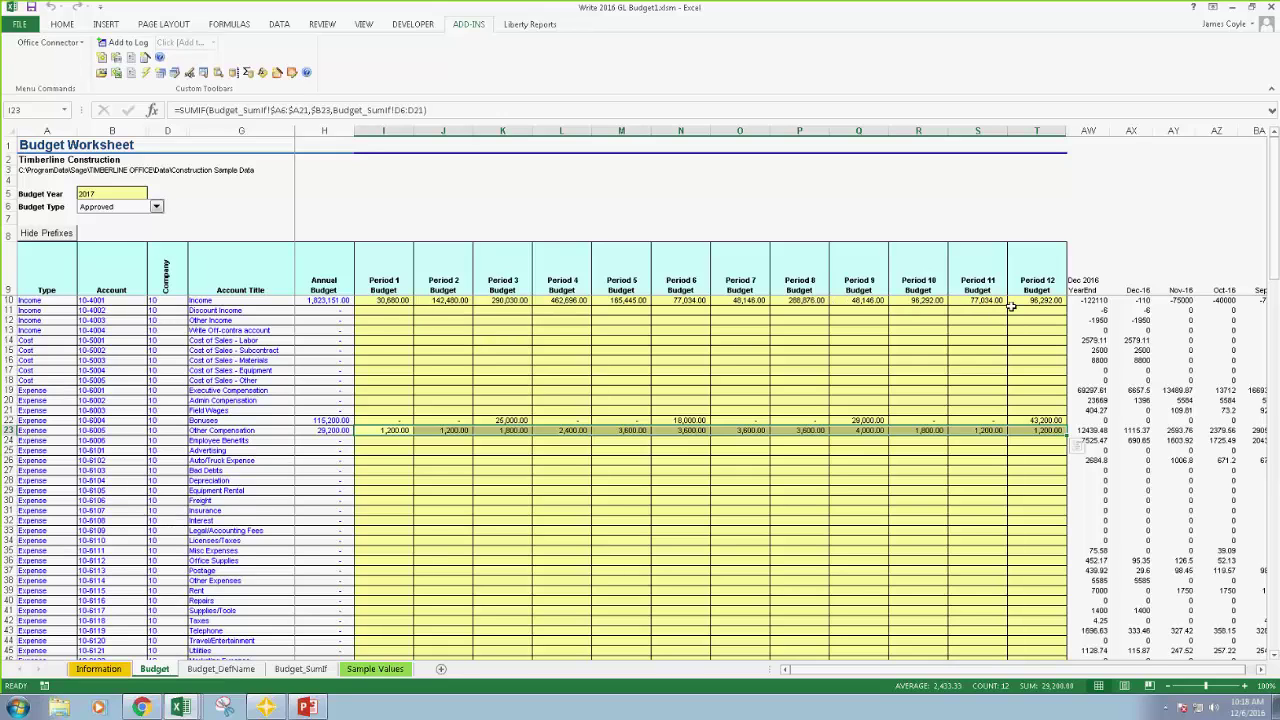
click(1094, 300)
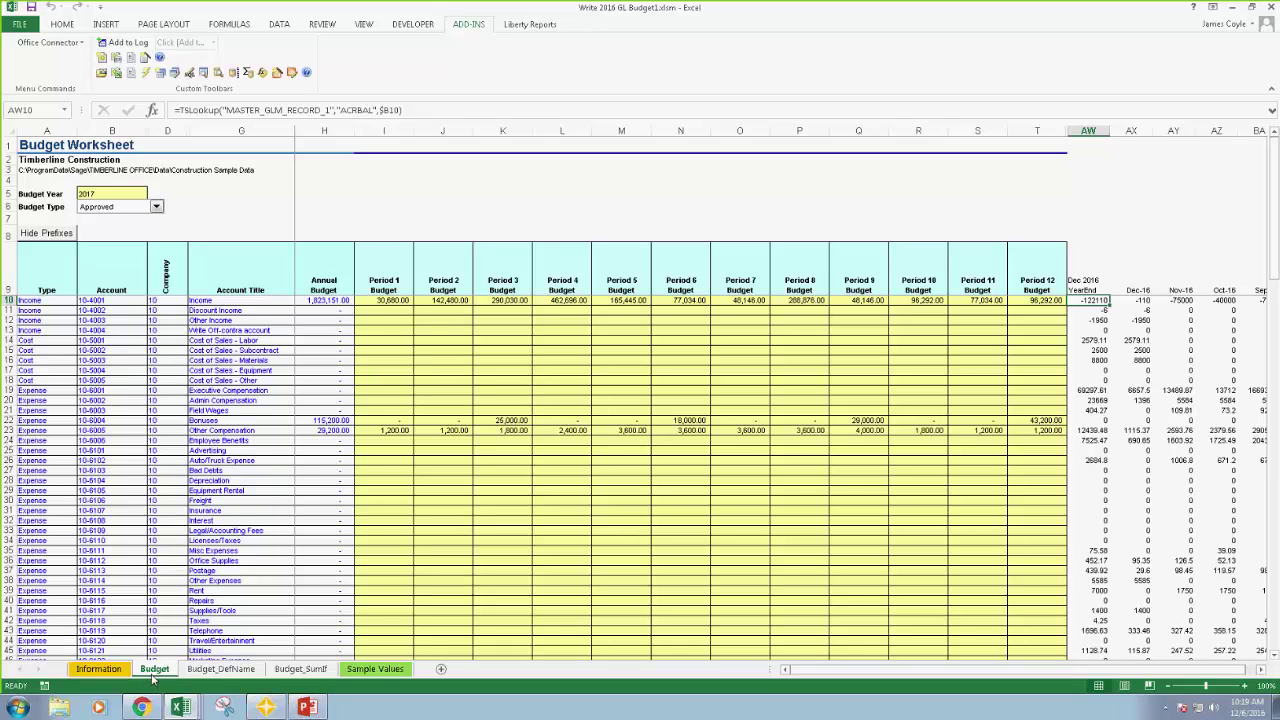
click(216, 669)
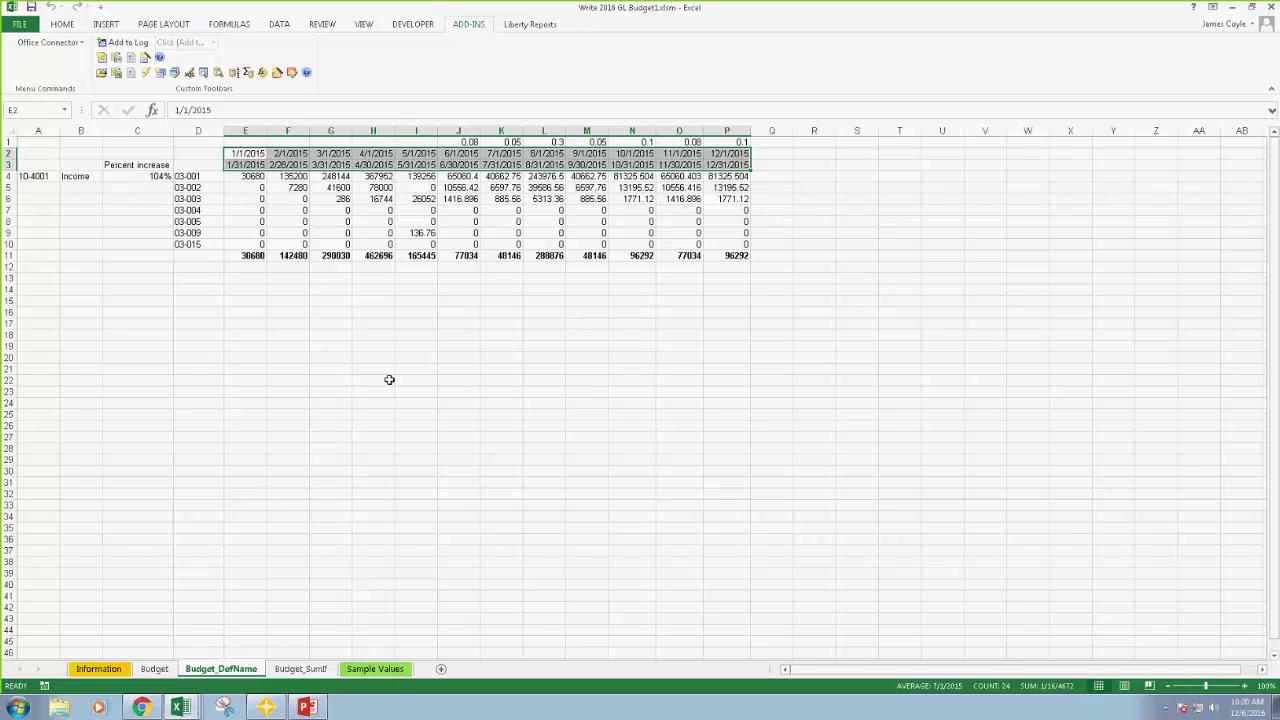
click(250, 256)
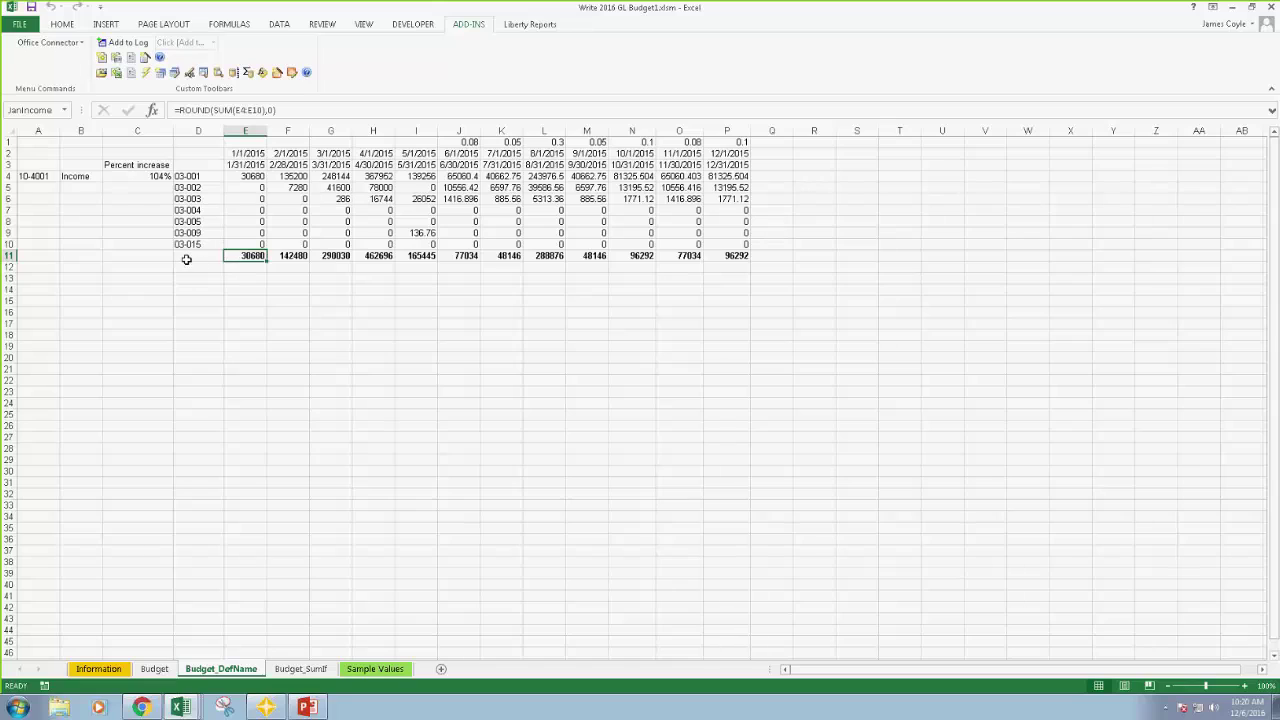
Name the Percent increase cell C4 on Budget_DefName "PerIncrease"
click(138, 180)
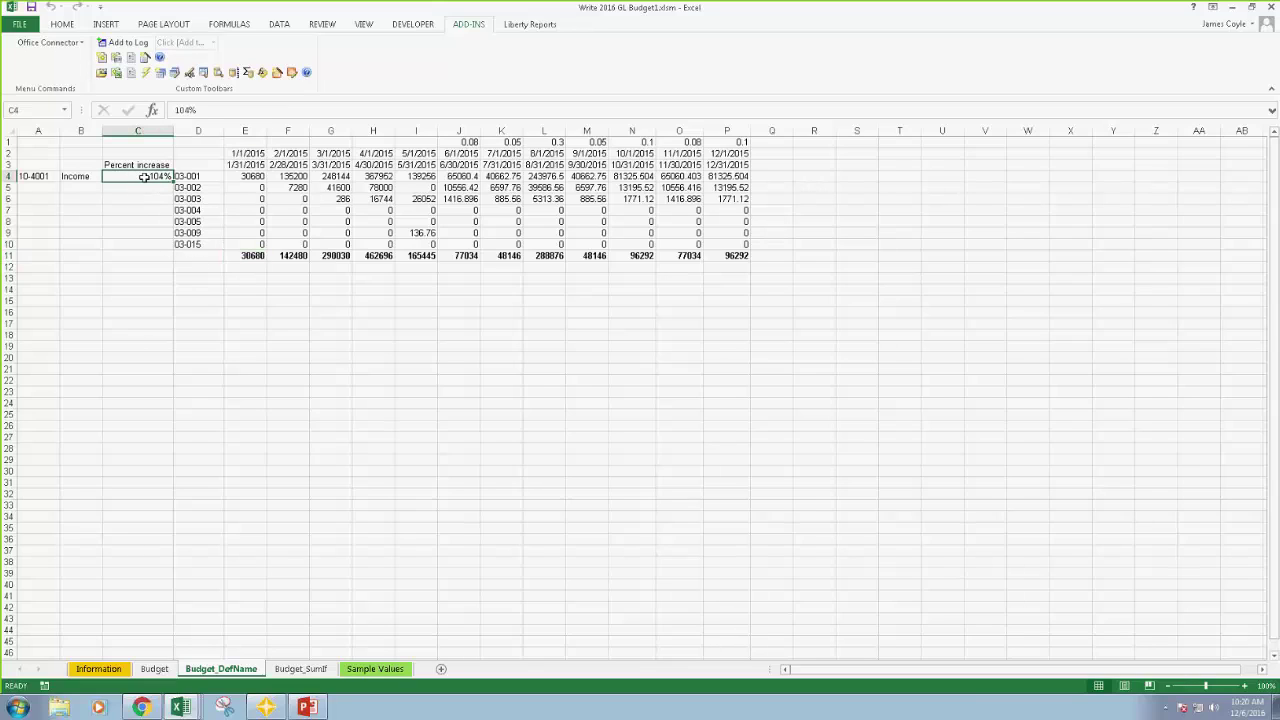
click(22, 109)
text(PerIncrease)
Trace the JanIncome total on Budget_DefName to the Income account's Period 1 Budget cell on the Budget worksheet
click(255, 257)
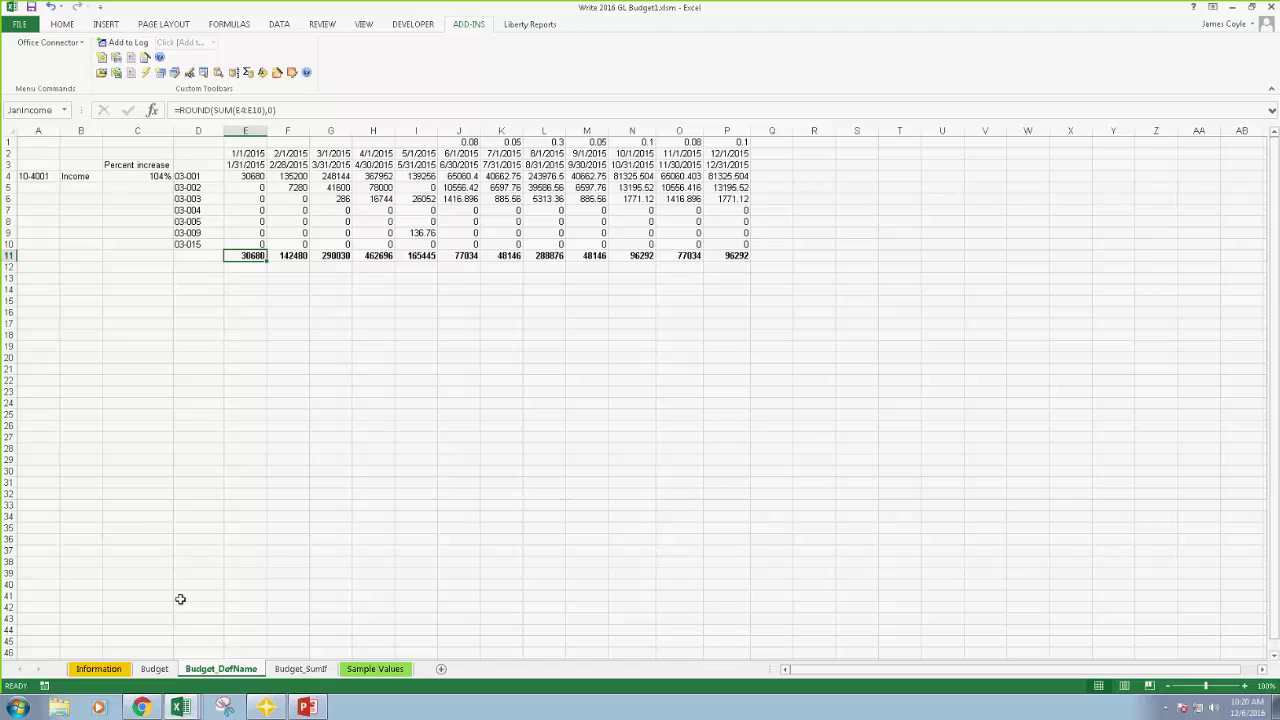
click(155, 669)
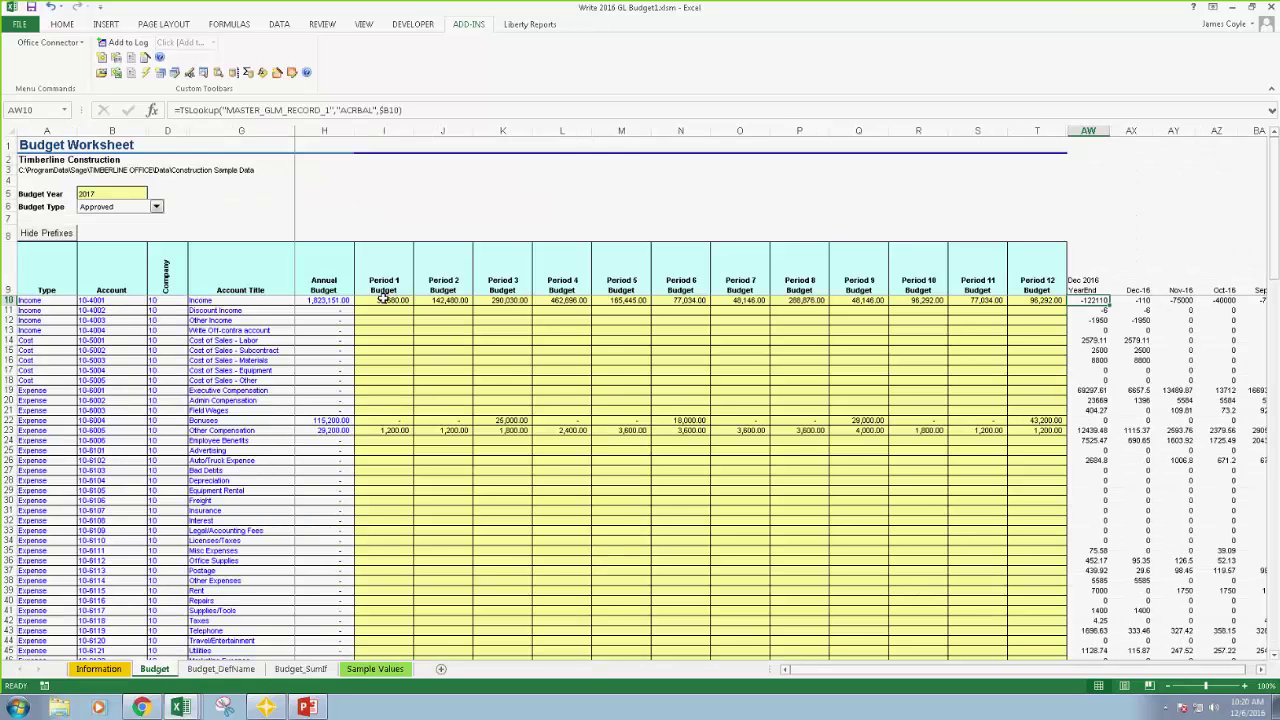
click(385, 299)
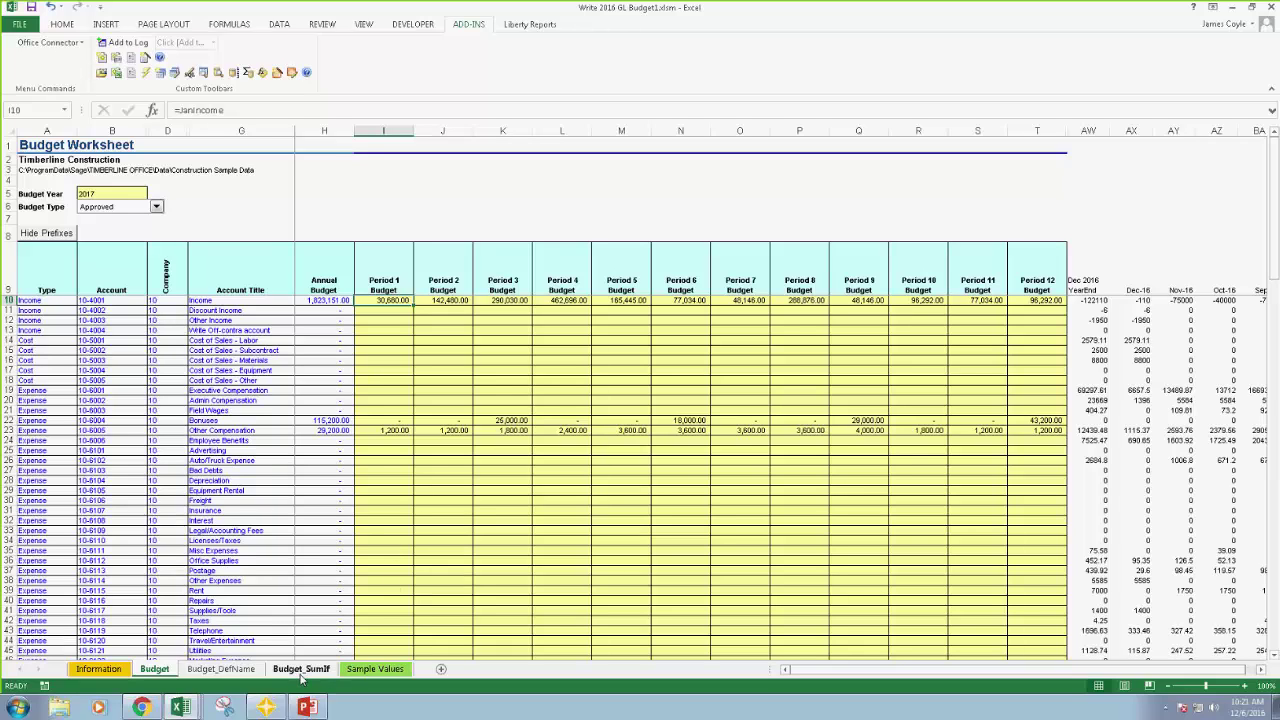
Inspect the SUMIF arguments behind the Bonuses Period 1 budget and its source data, cancel, and check account cells 10-6004 and 10-6005
click(386, 421)
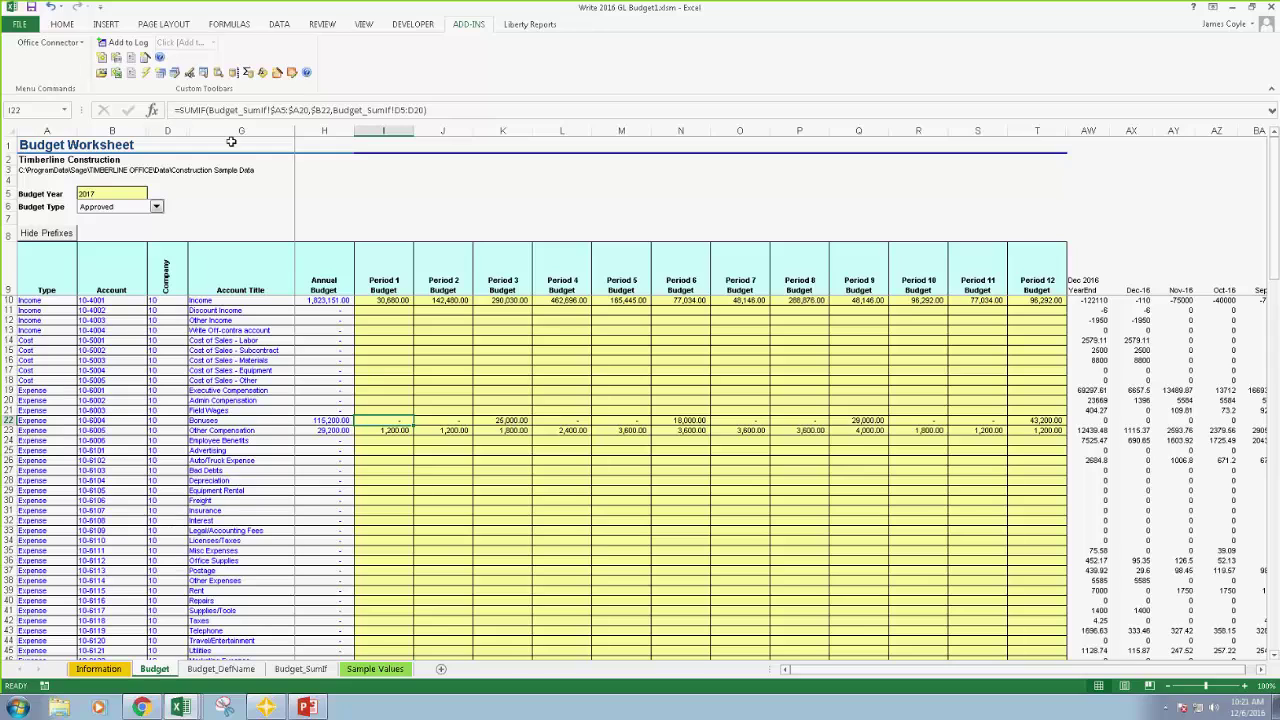
click(155, 111)
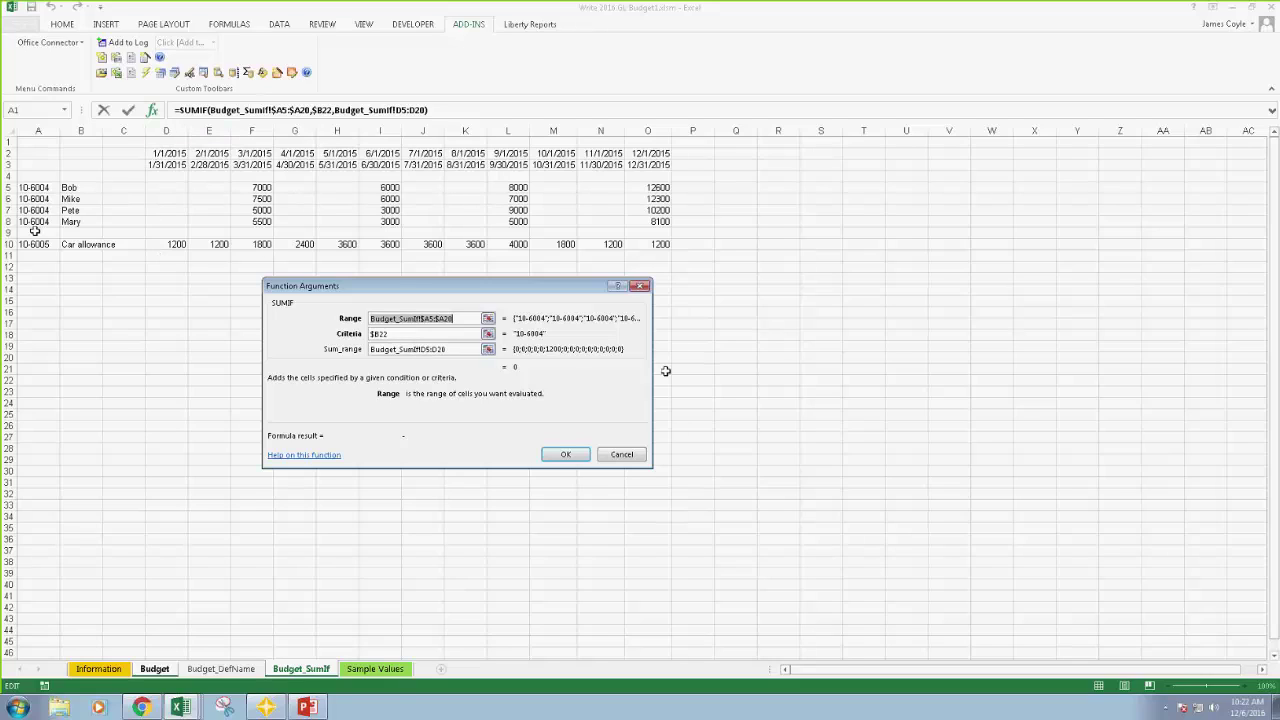
click(633, 459)
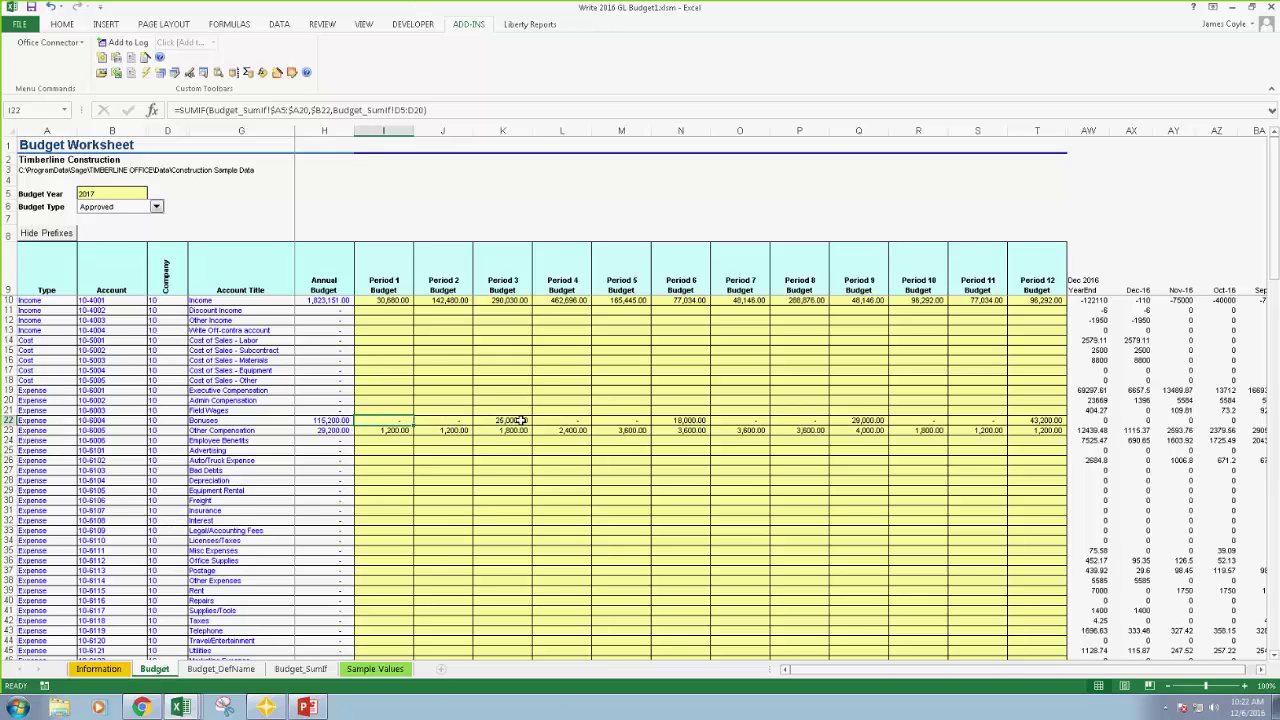
click(102, 421)
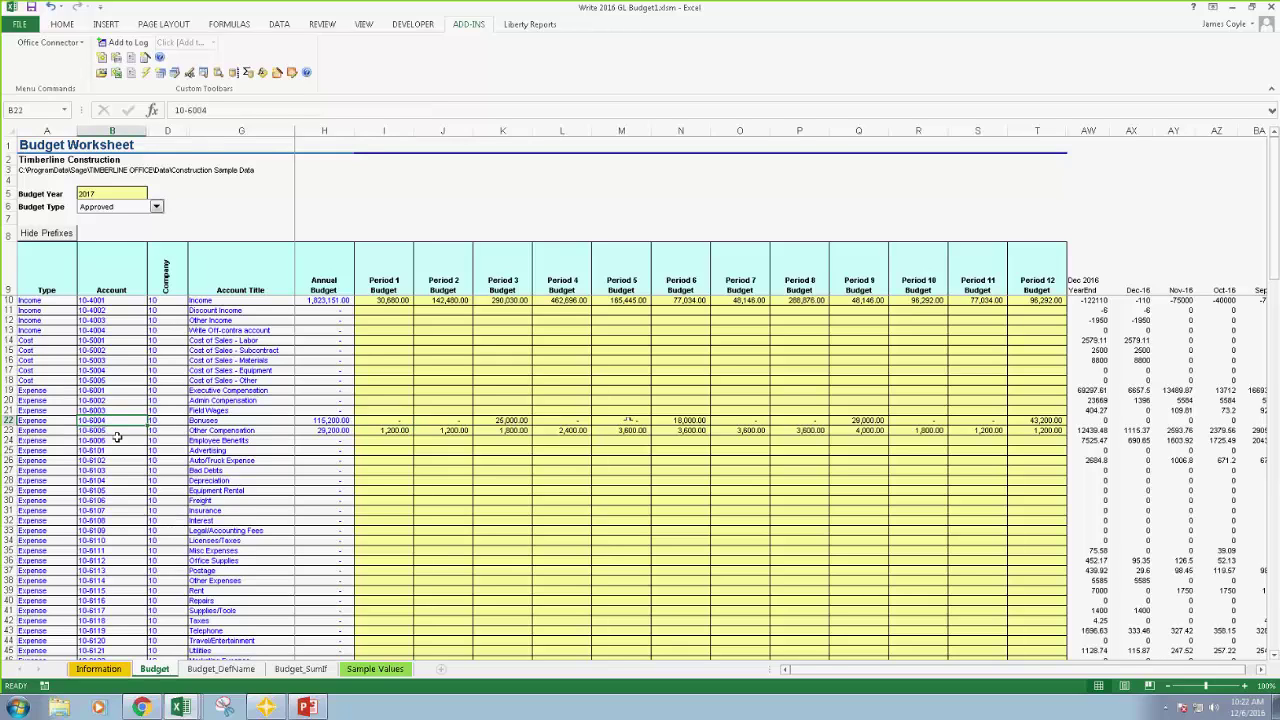
click(115, 431)
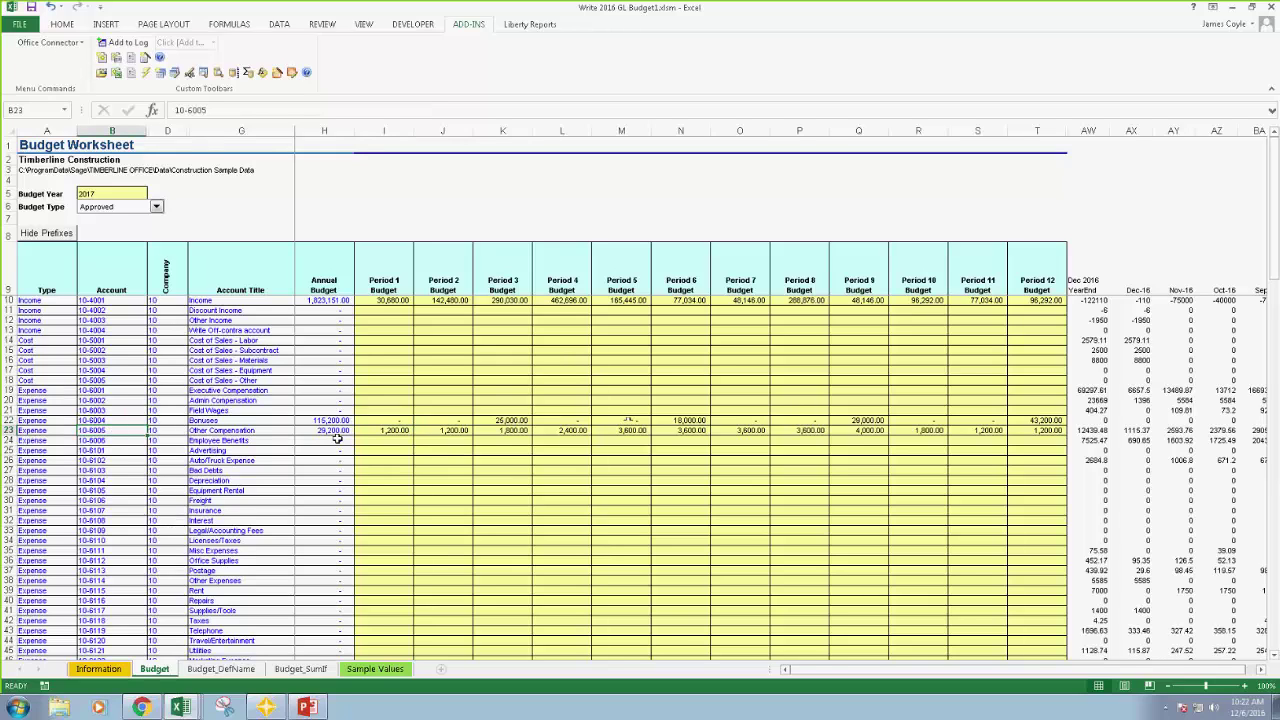
click(392, 422)
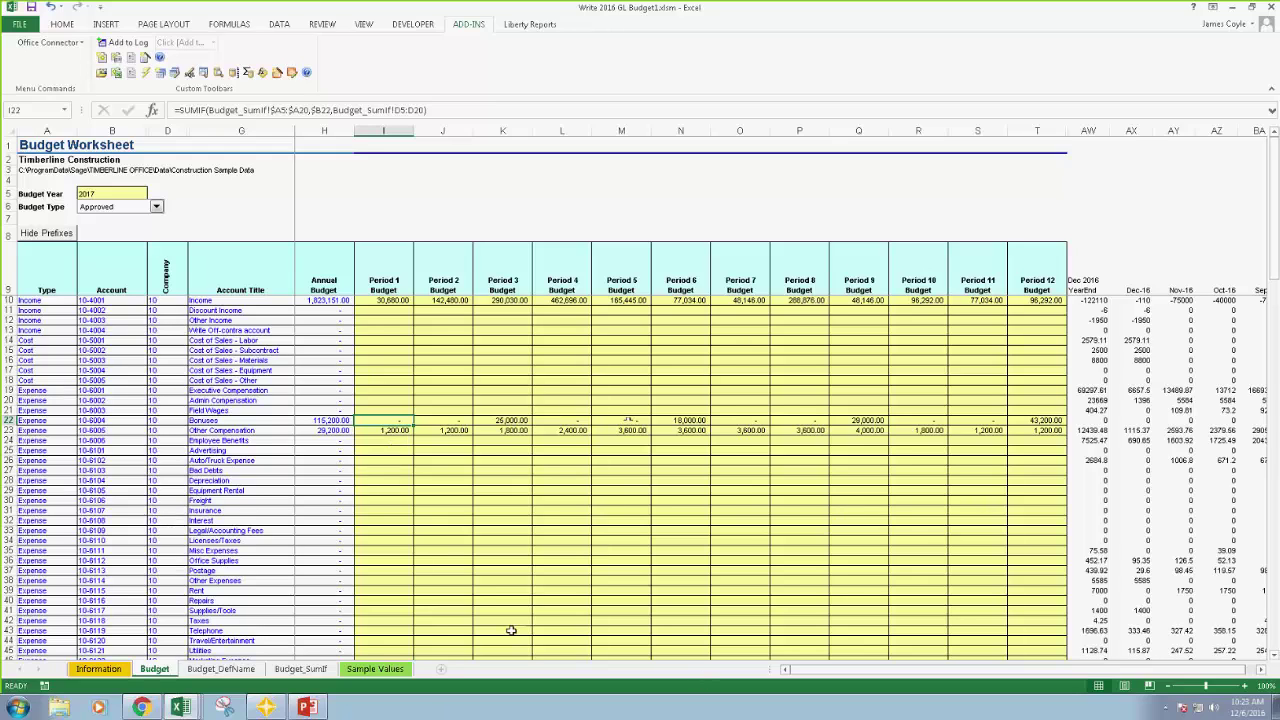
Recheck the bonus and car allowance amounts on Budget_SumIf, and close the Write 2016 GL Budget1 workbook from the Budget sheet without saving
click(300, 669)
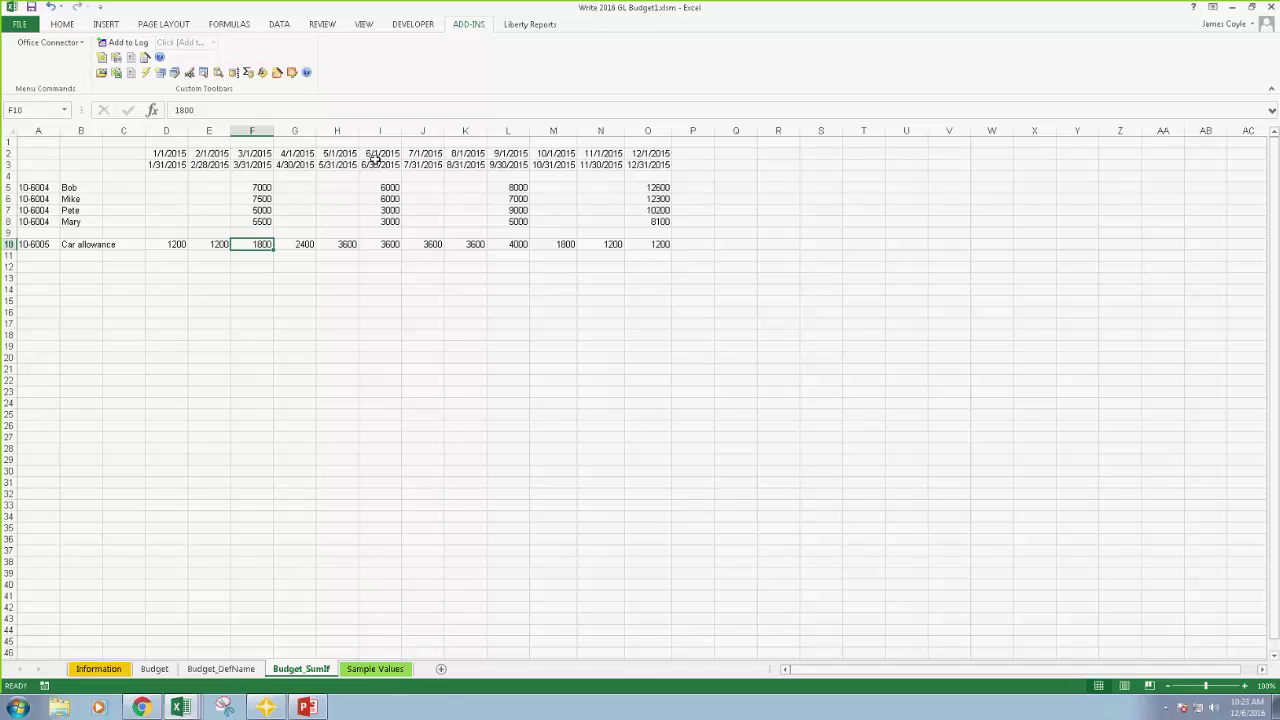
click(155, 669)
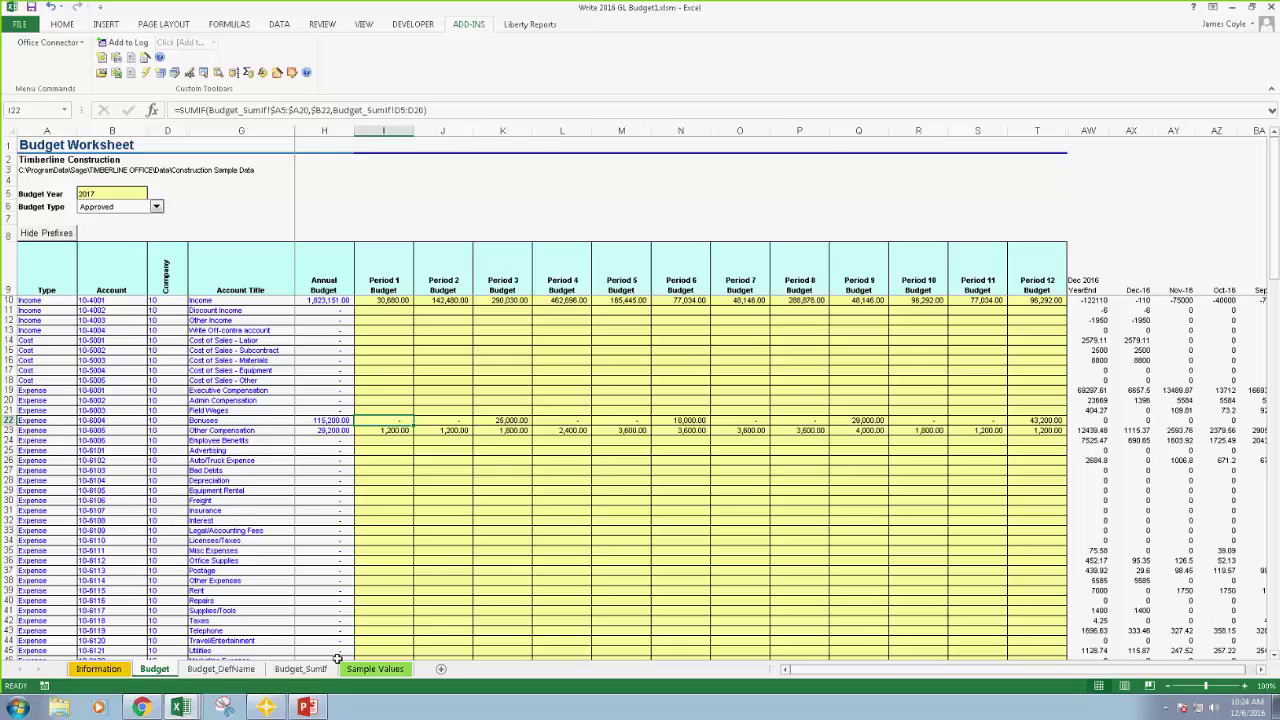
click(1270, 7)
click(645, 370)
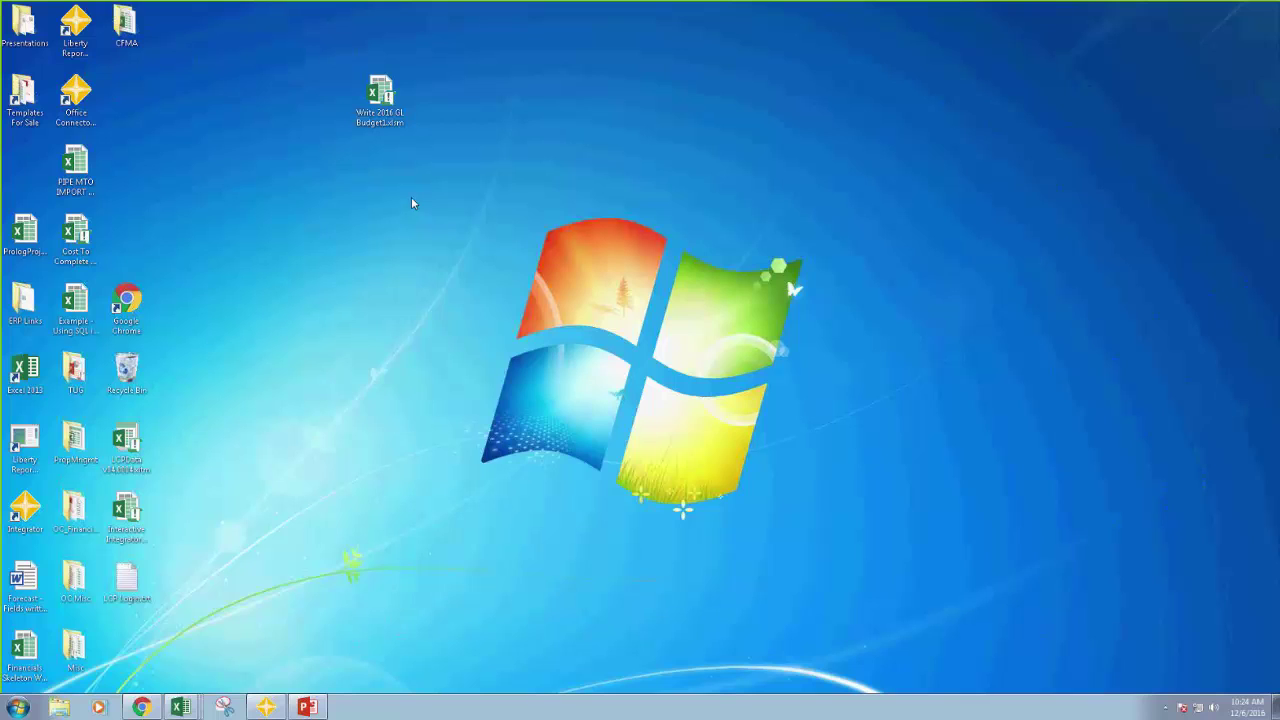
Switch to Office Connector Desktop, locate GL Journal Entries among the import templates, and bring up the open GL Journal Entries1 workbook in Excel
double_click(90, 122)
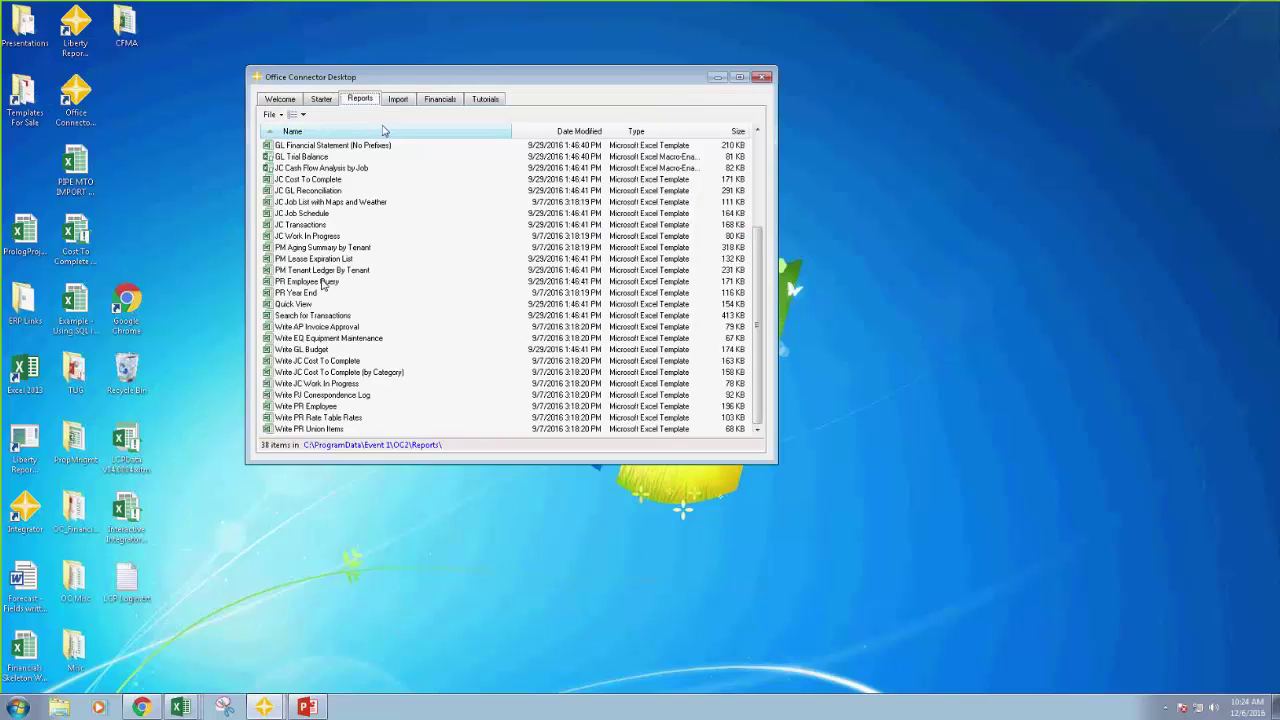
click(398, 98)
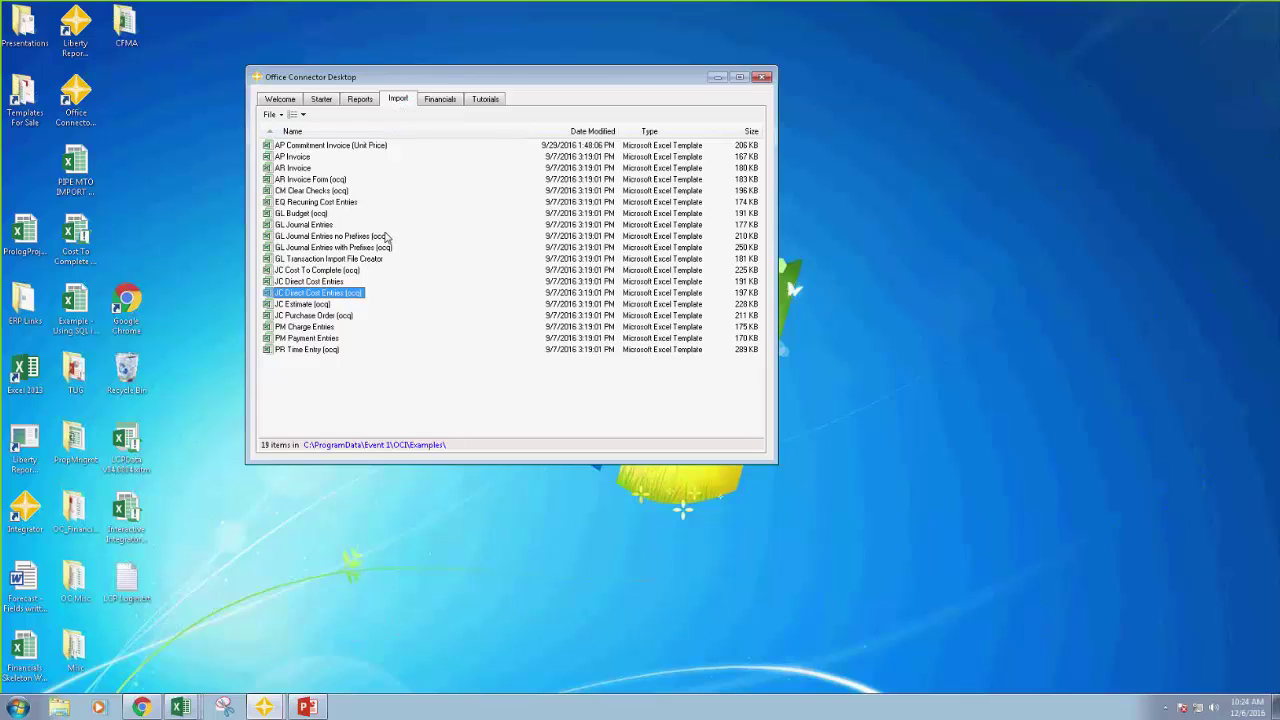
click(313, 228)
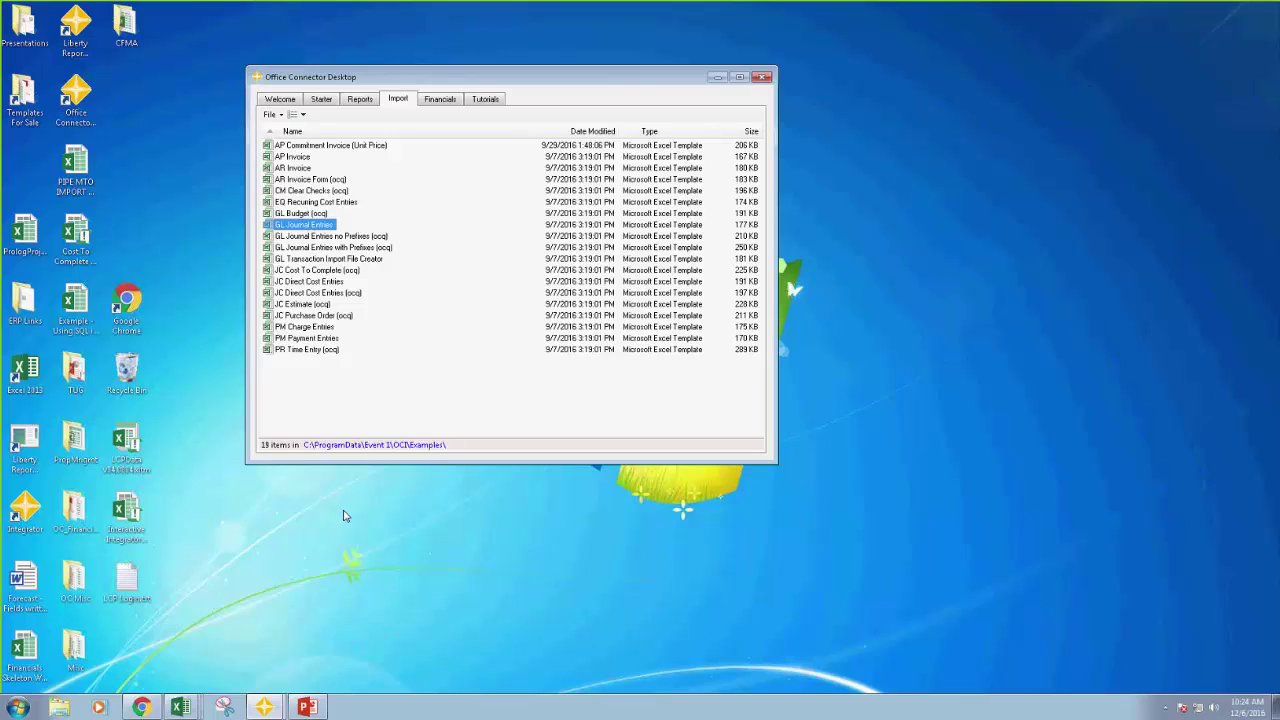
click(181, 707)
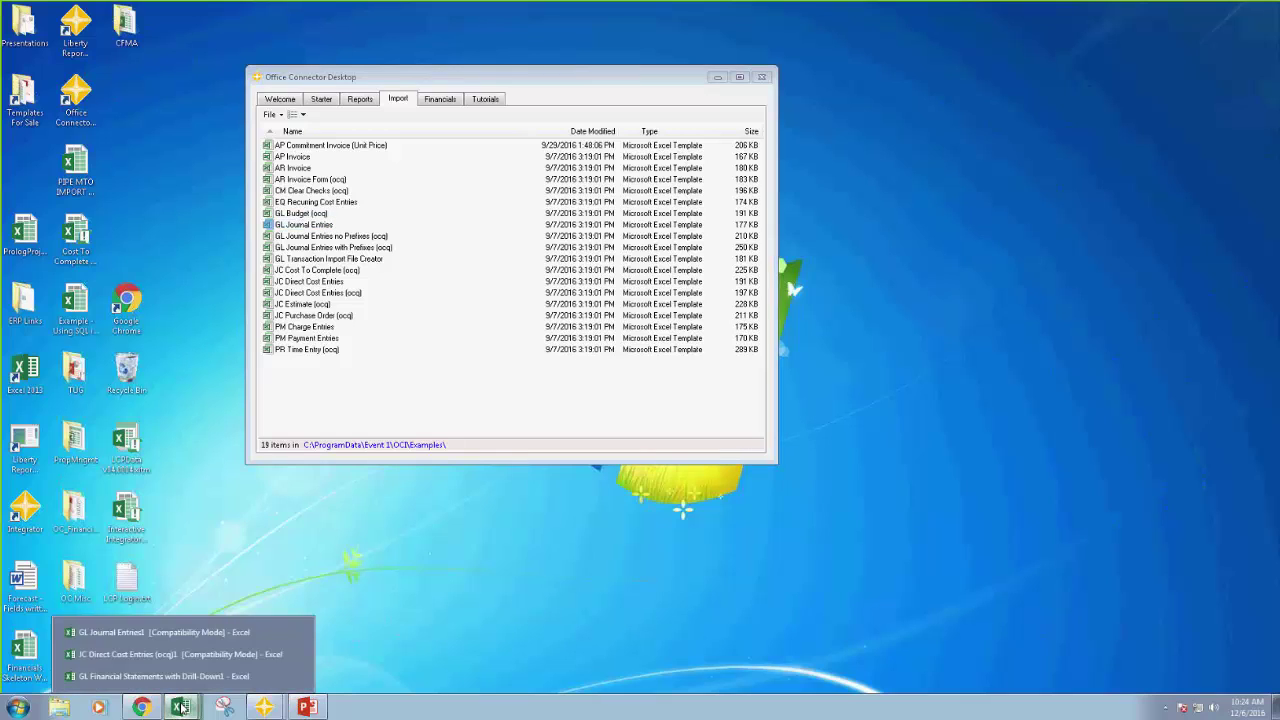
click(141, 641)
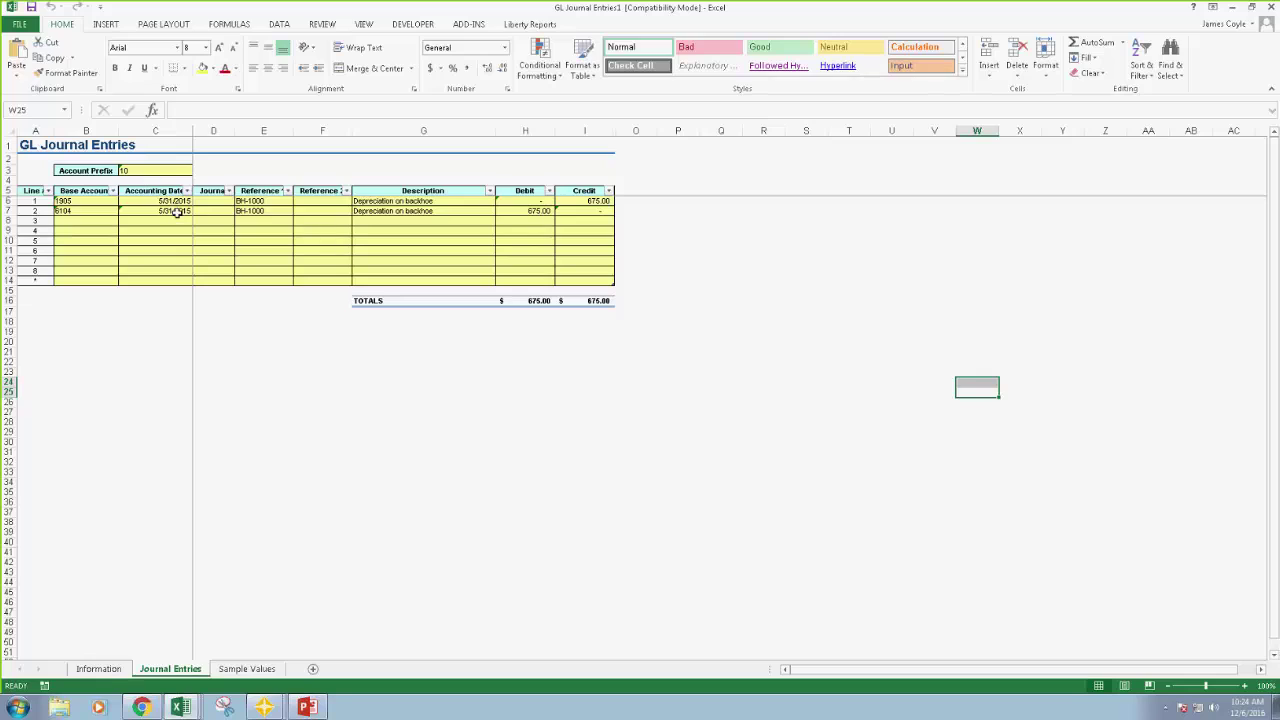
Unhide the columns beyond Credit on the Journal Entries sheet and examine the TSImport formula in cell N6
click(248, 382)
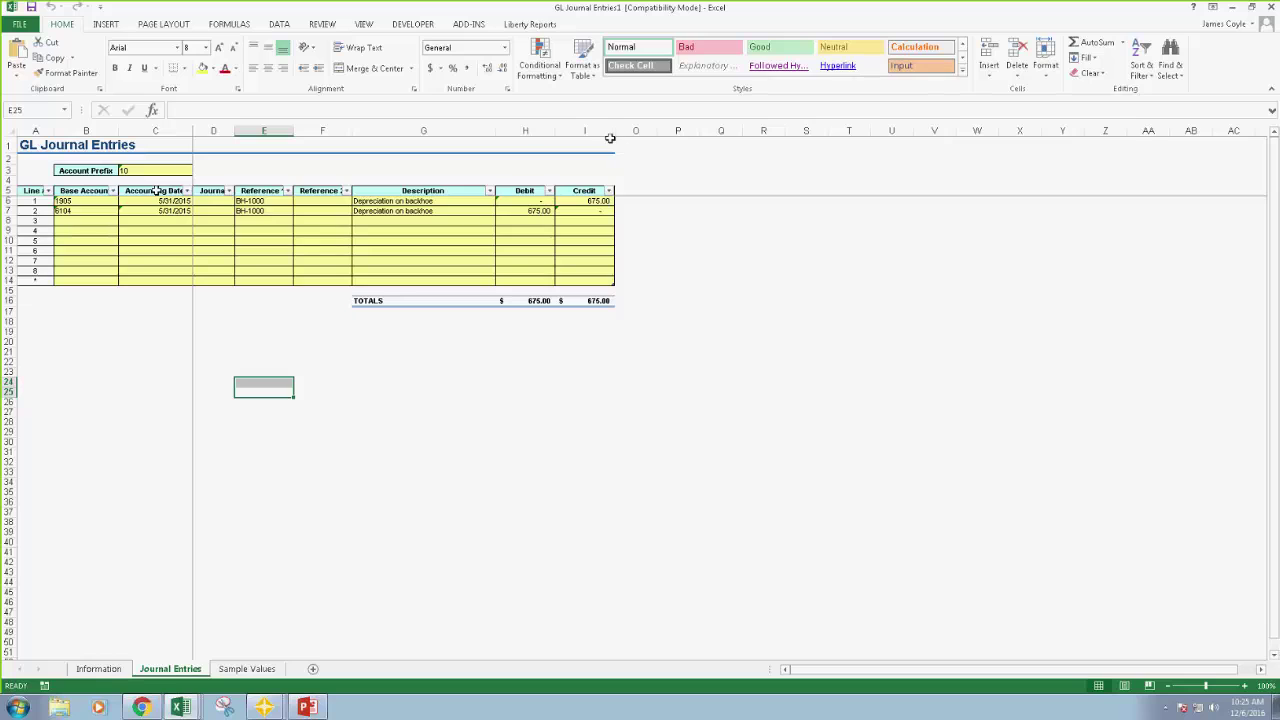
click(607, 131)
drag(607, 131, 640, 131)
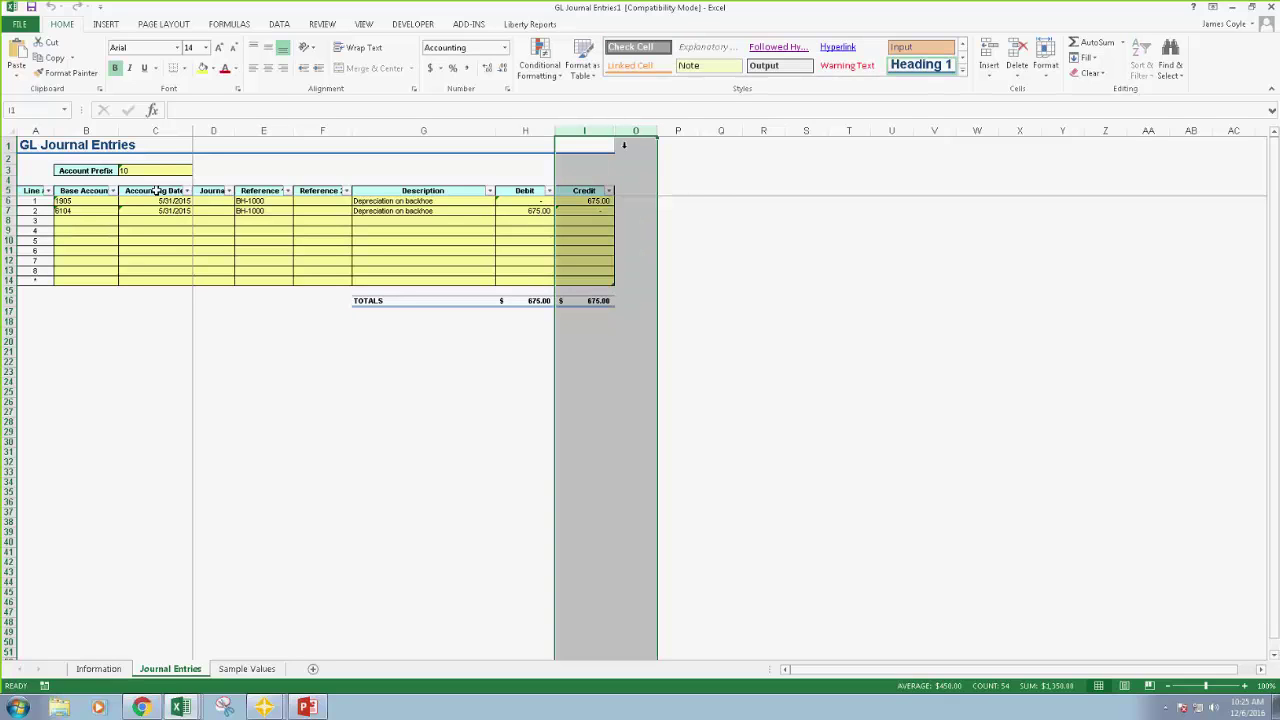
right_click(628, 133)
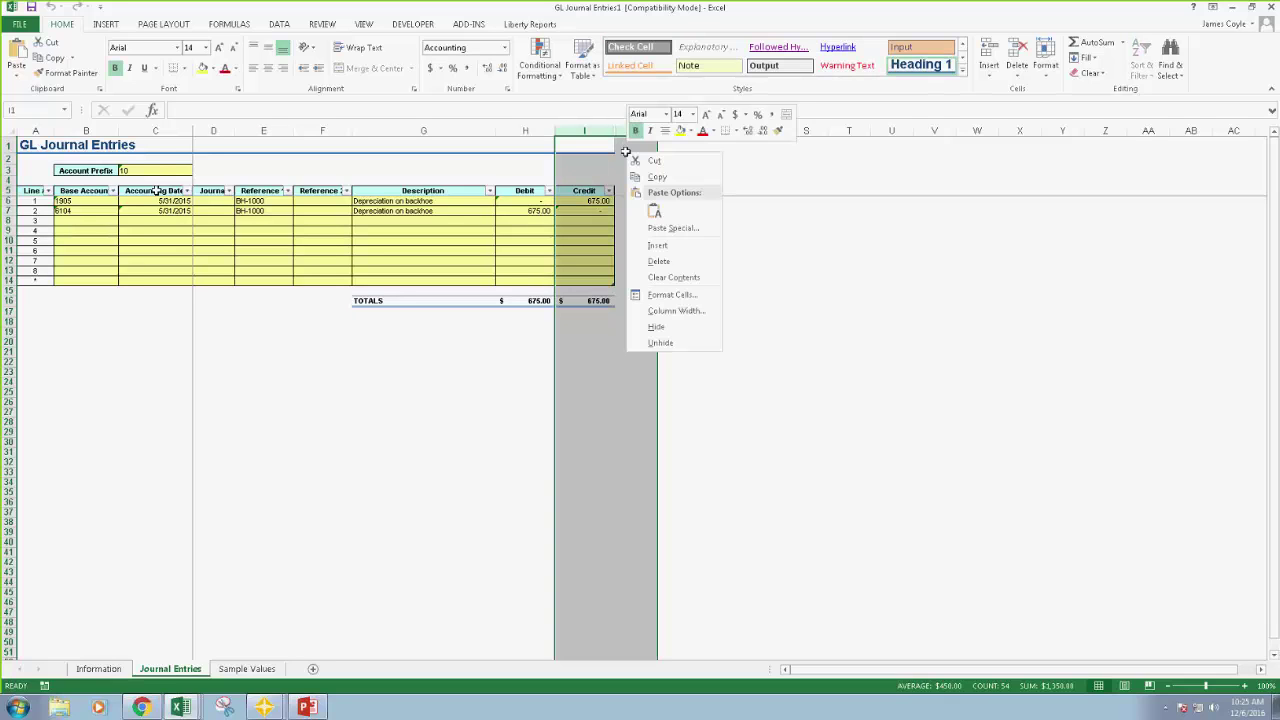
click(662, 343)
click(884, 202)
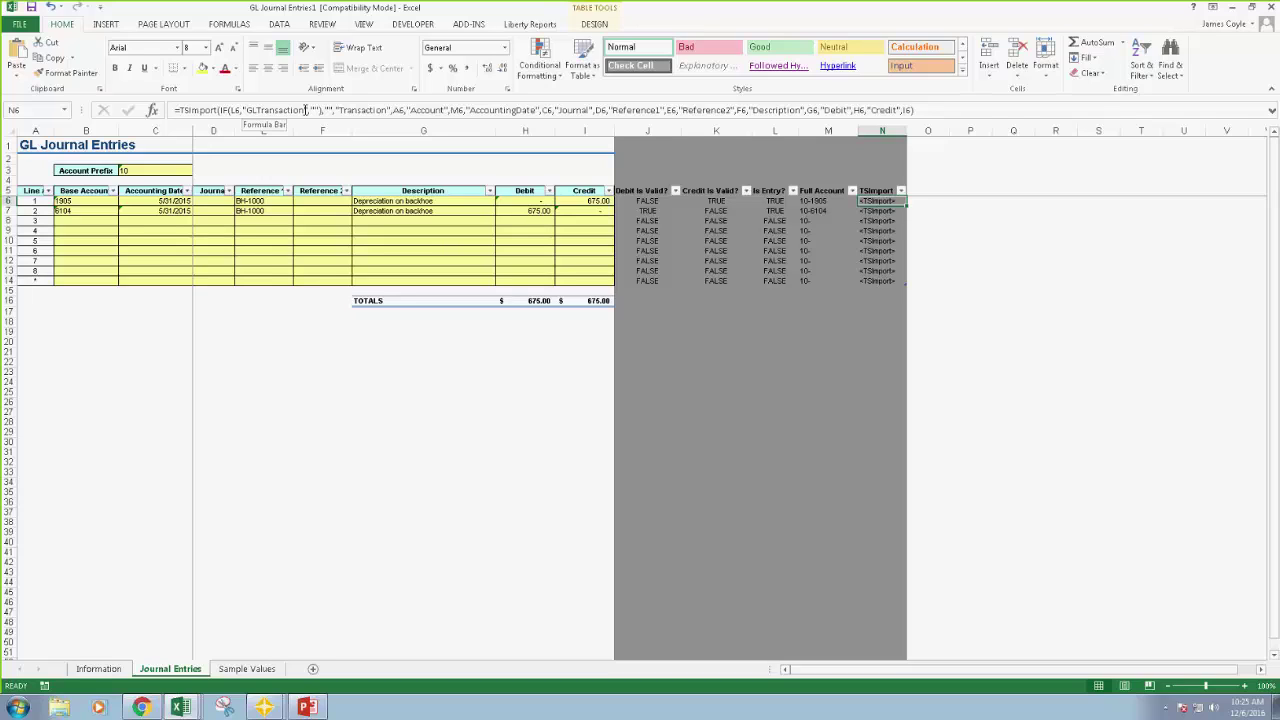
Close the GL Journal Entries1 workbook without saving
click(374, 406)
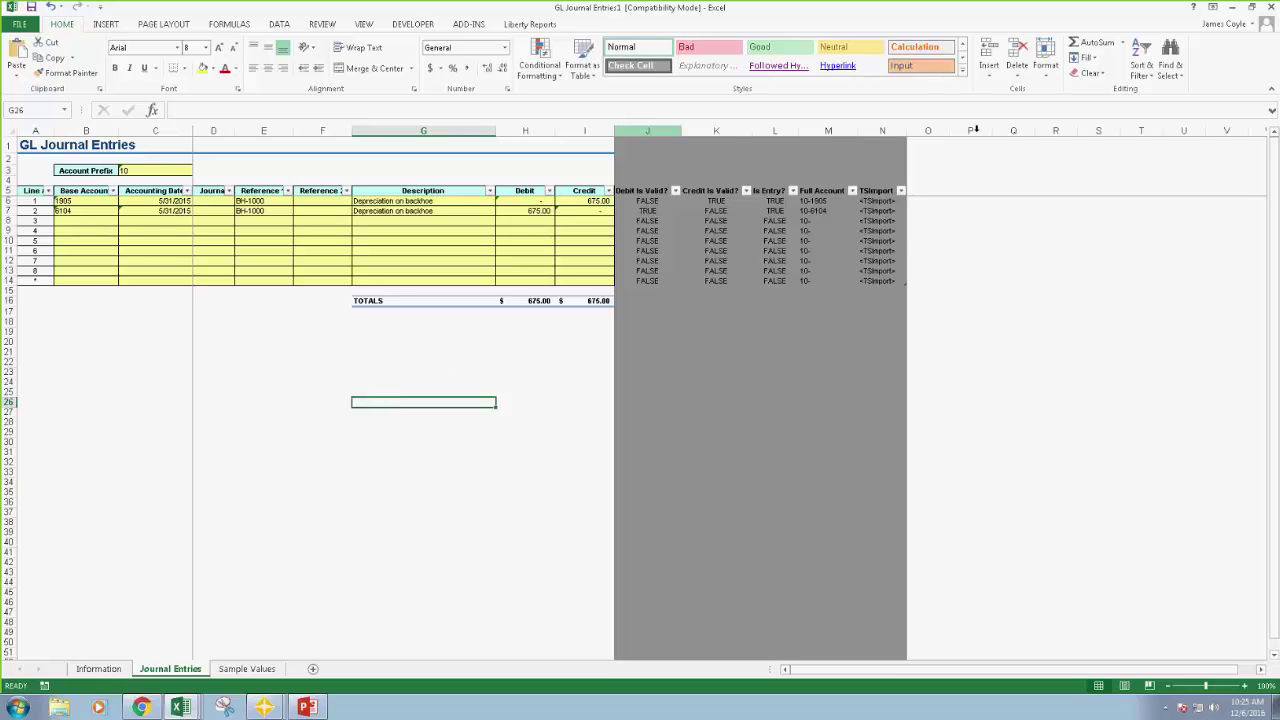
click(1273, 10)
click(641, 381)
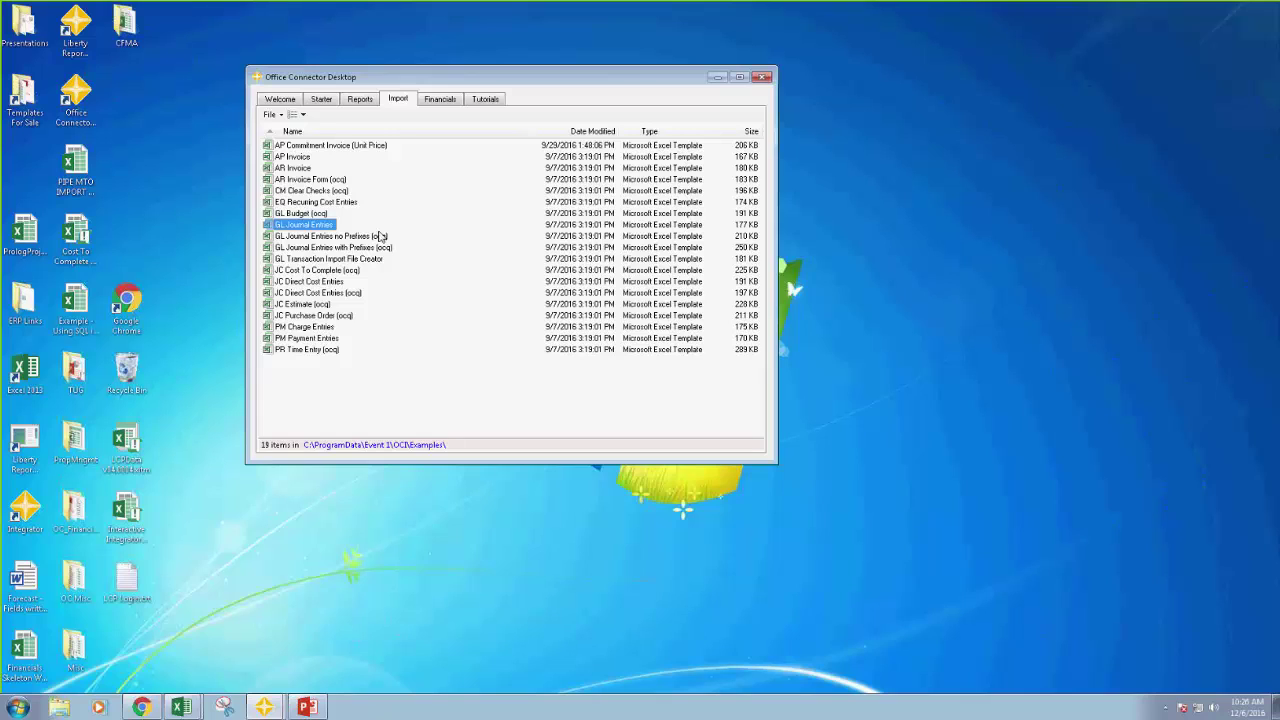
Point out the GL Journal Entries templates without and with prefixes, and switch to the open JC Direct Cost Entries (ocq)1 workbook in Excel
click(337, 238)
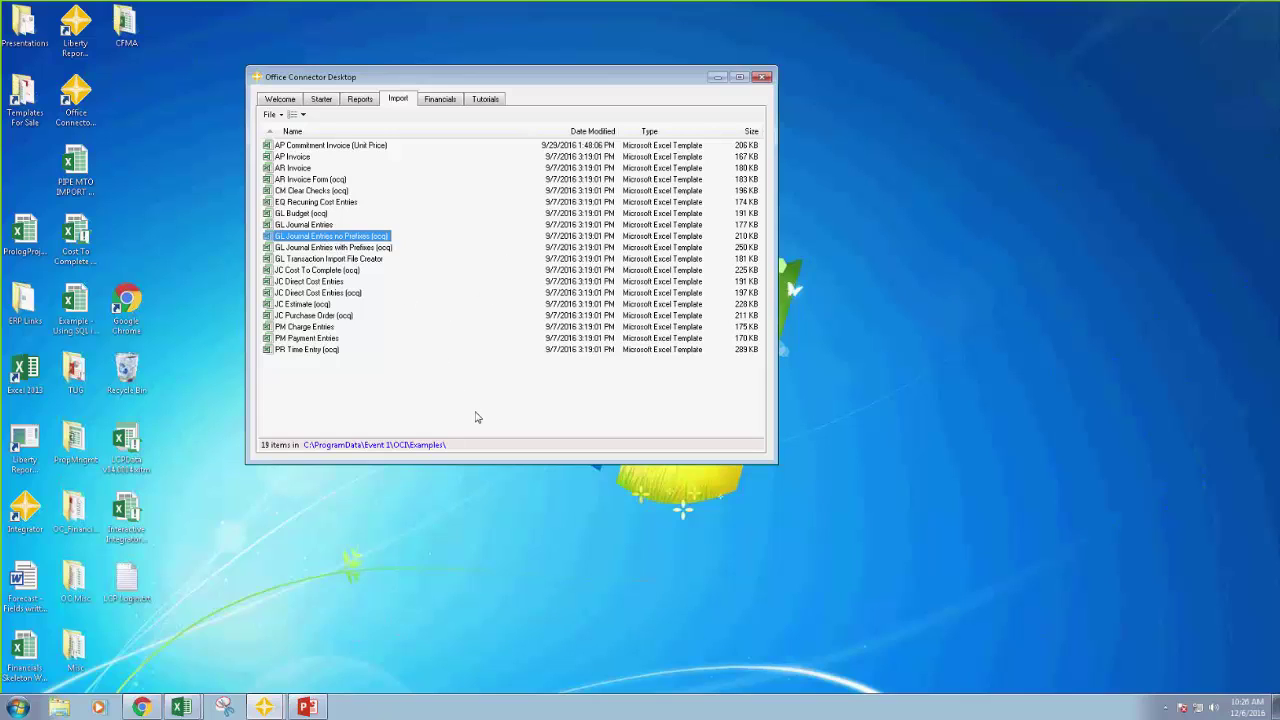
click(345, 247)
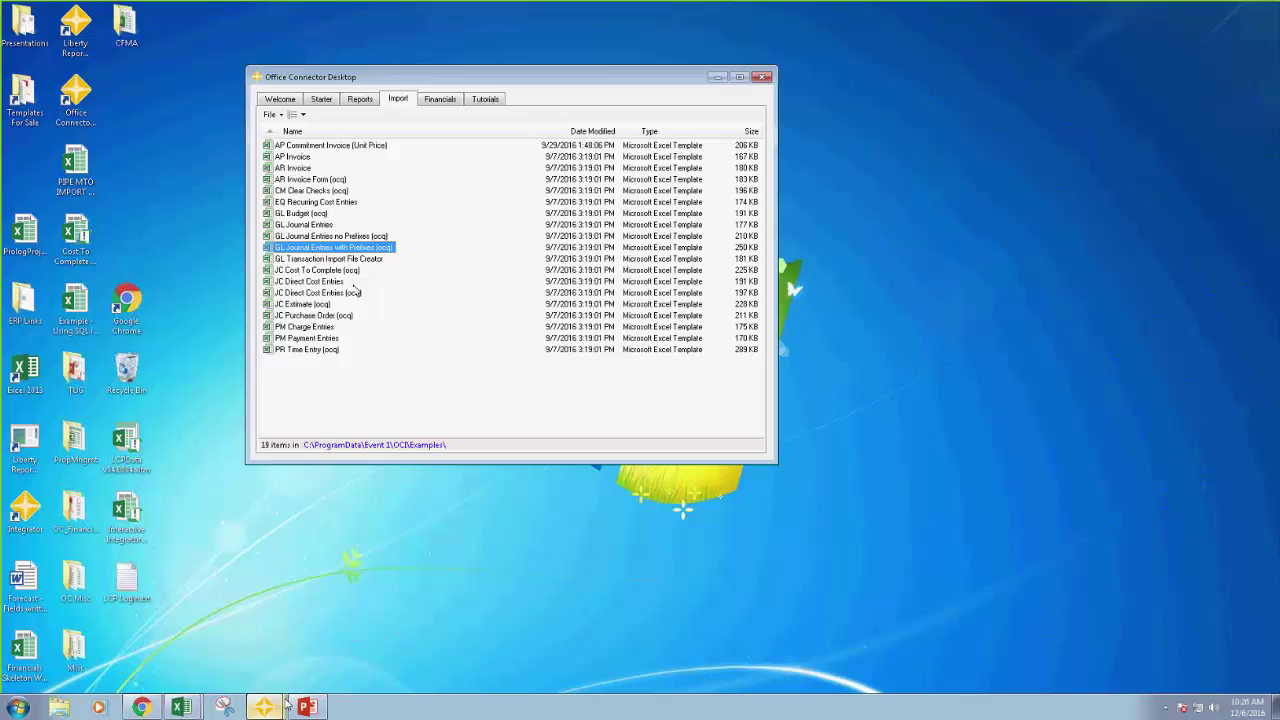
click(176, 707)
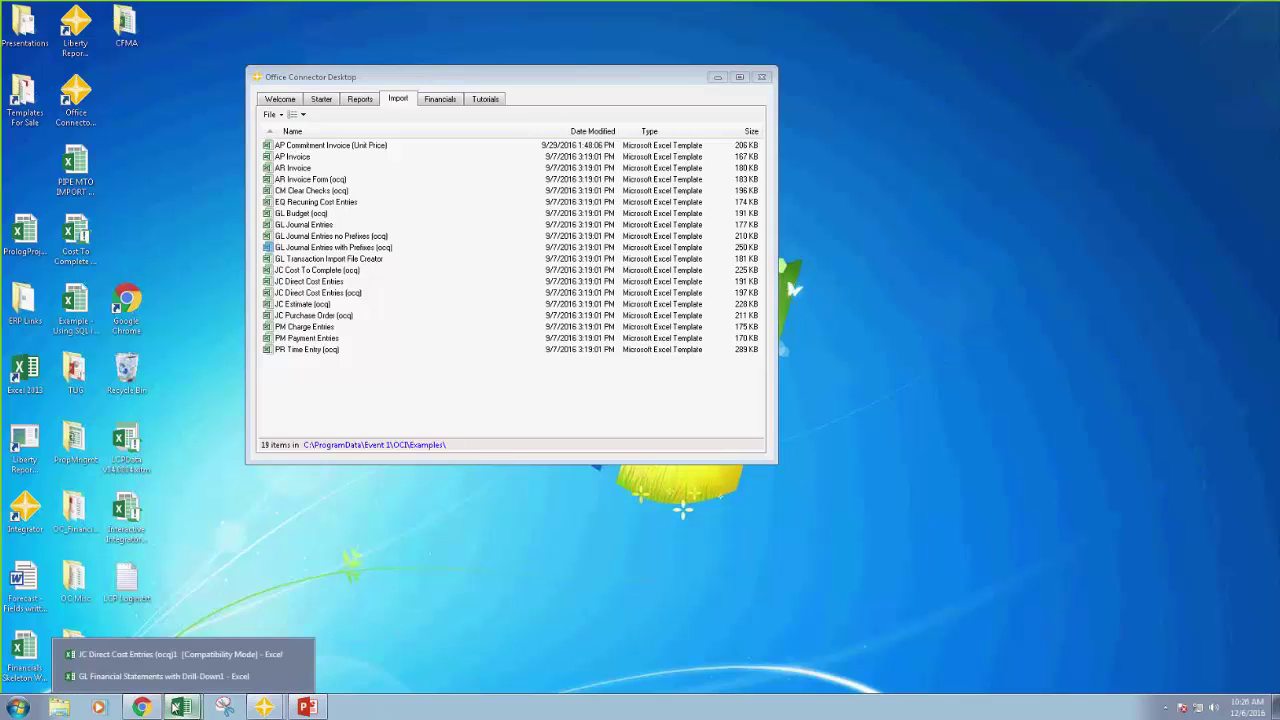
click(101, 653)
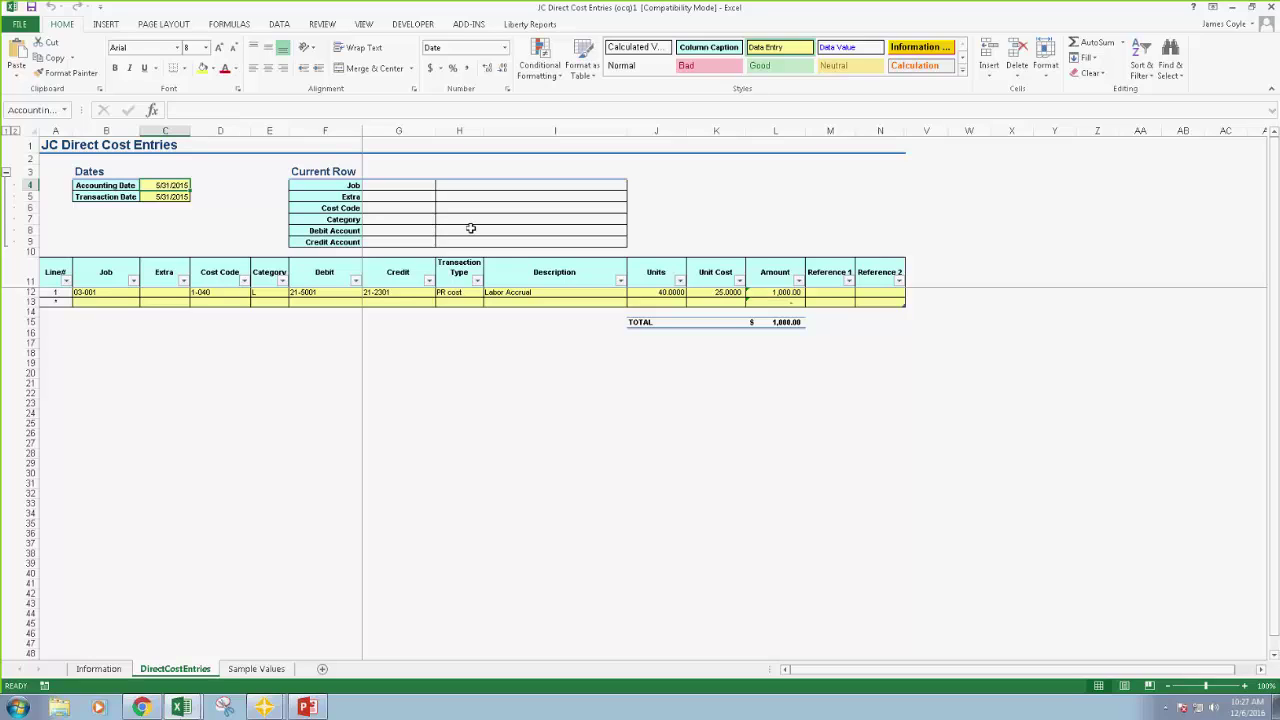
Show the Office Connector commands and unhide the columns beyond Reference 2 on the DirectCostEntries sheet
click(470, 24)
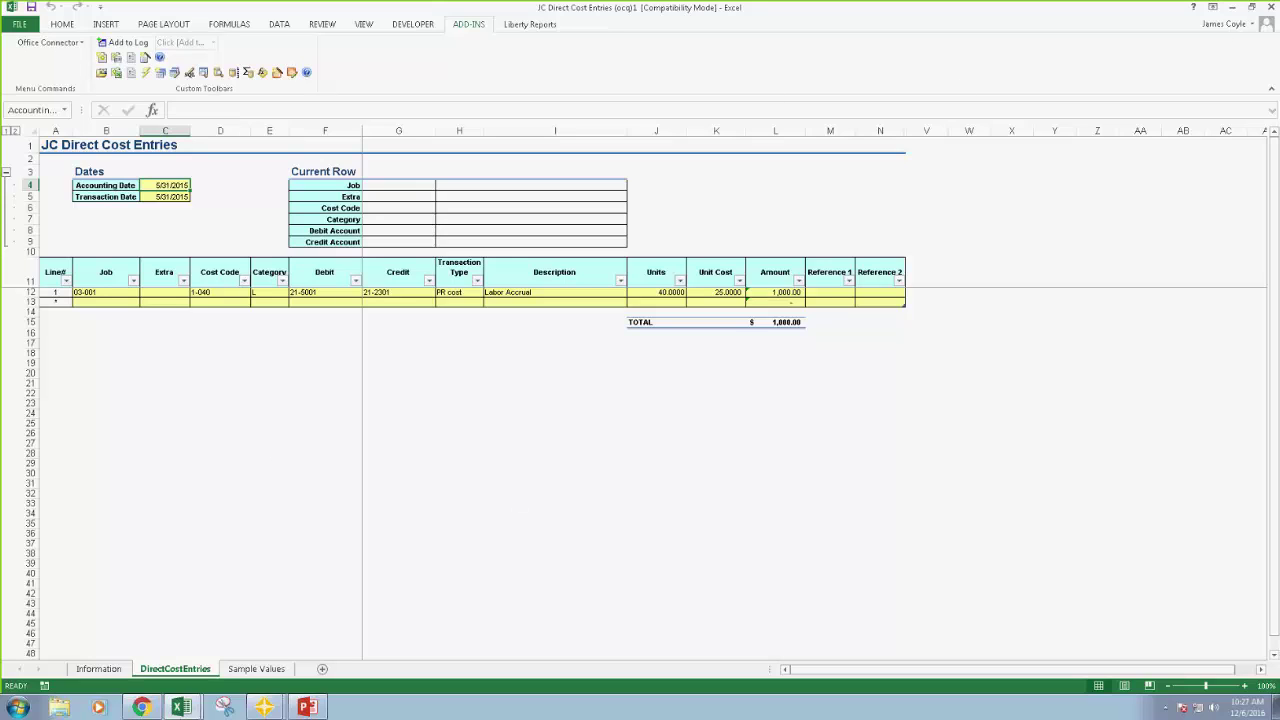
click(1271, 8)
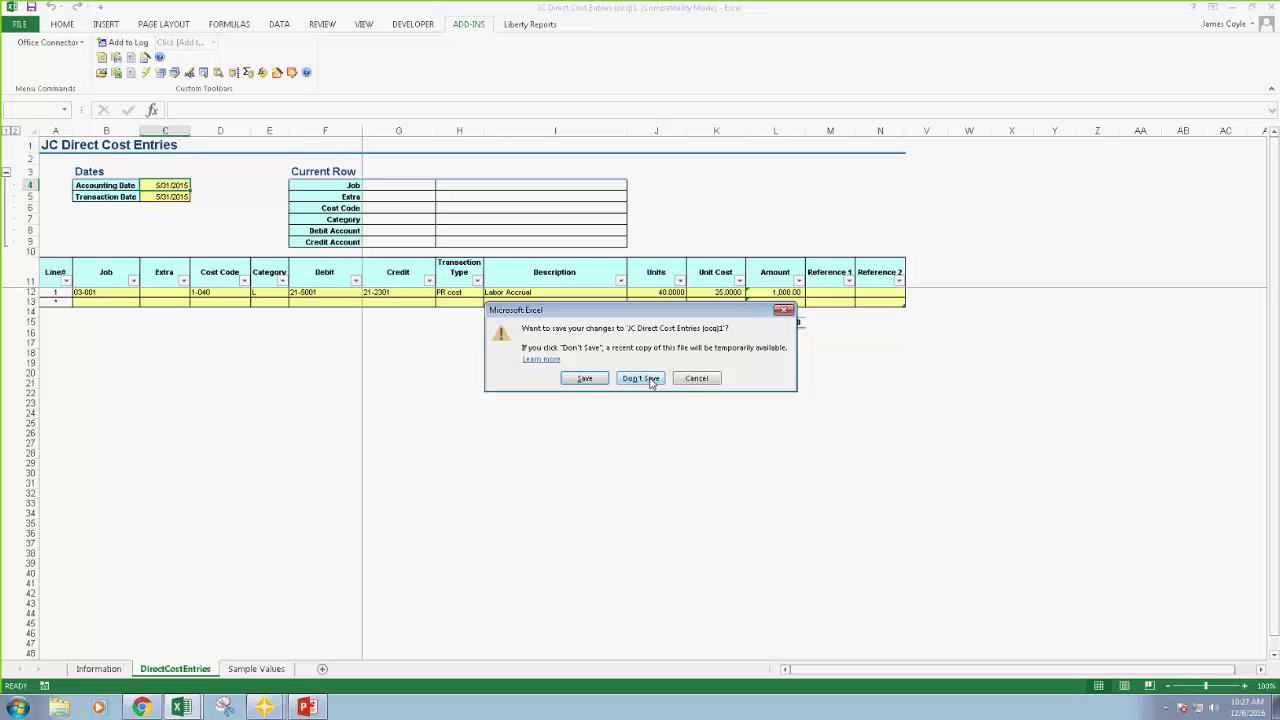
click(700, 379)
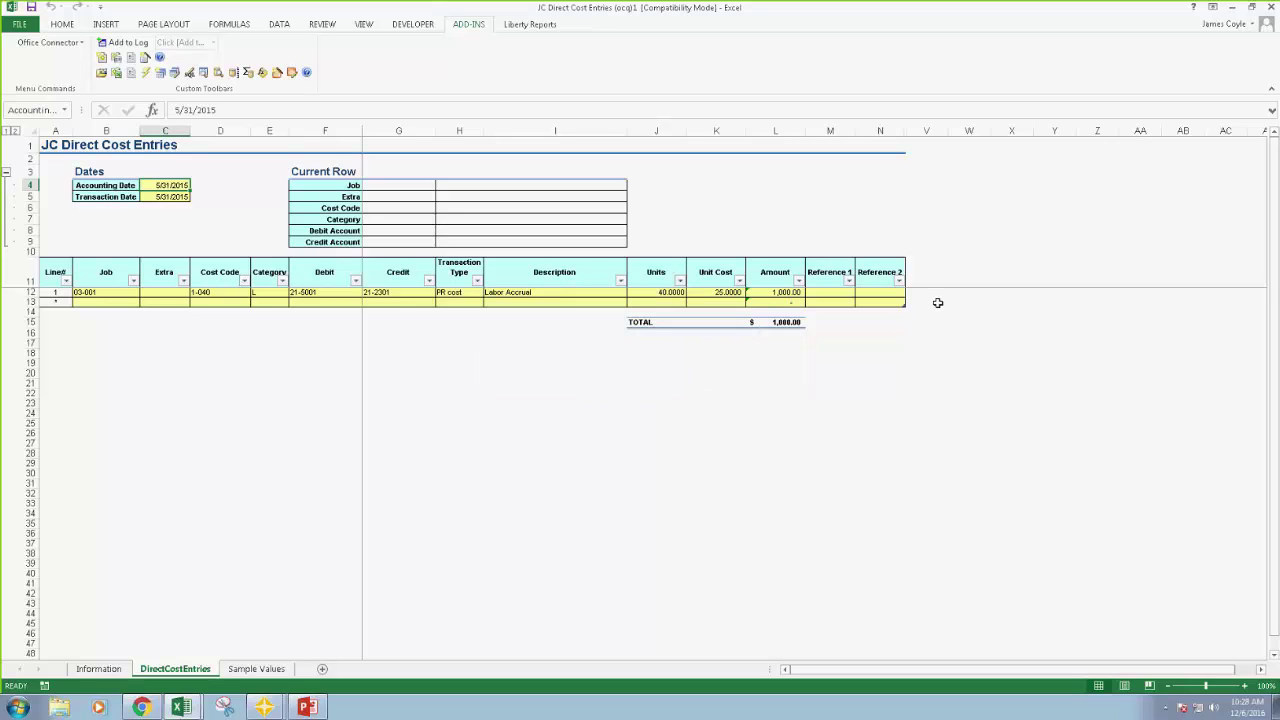
drag(898, 133, 927, 163)
right_click(906, 226)
click(952, 423)
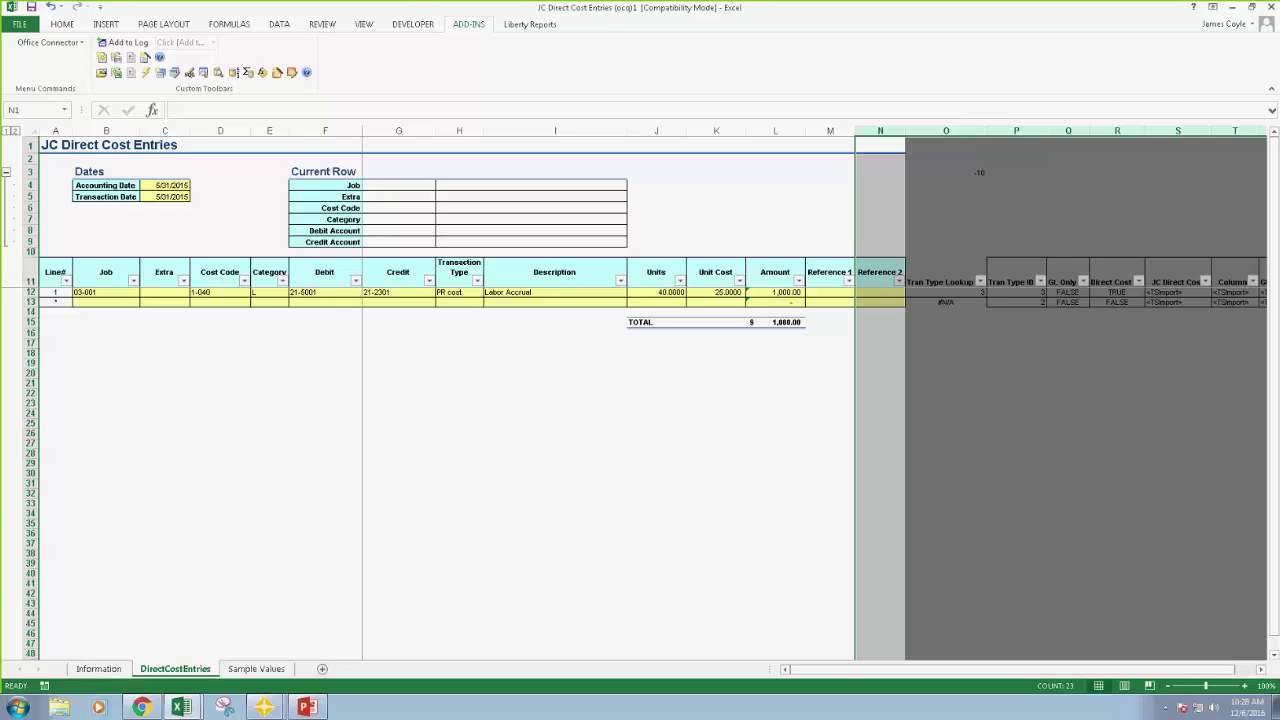
Close the JC Direct Cost Entries workbook without saving, and go from the Financials templates to the open GL Financial Statements with Drill-Down1 workbook
click(1271, 7)
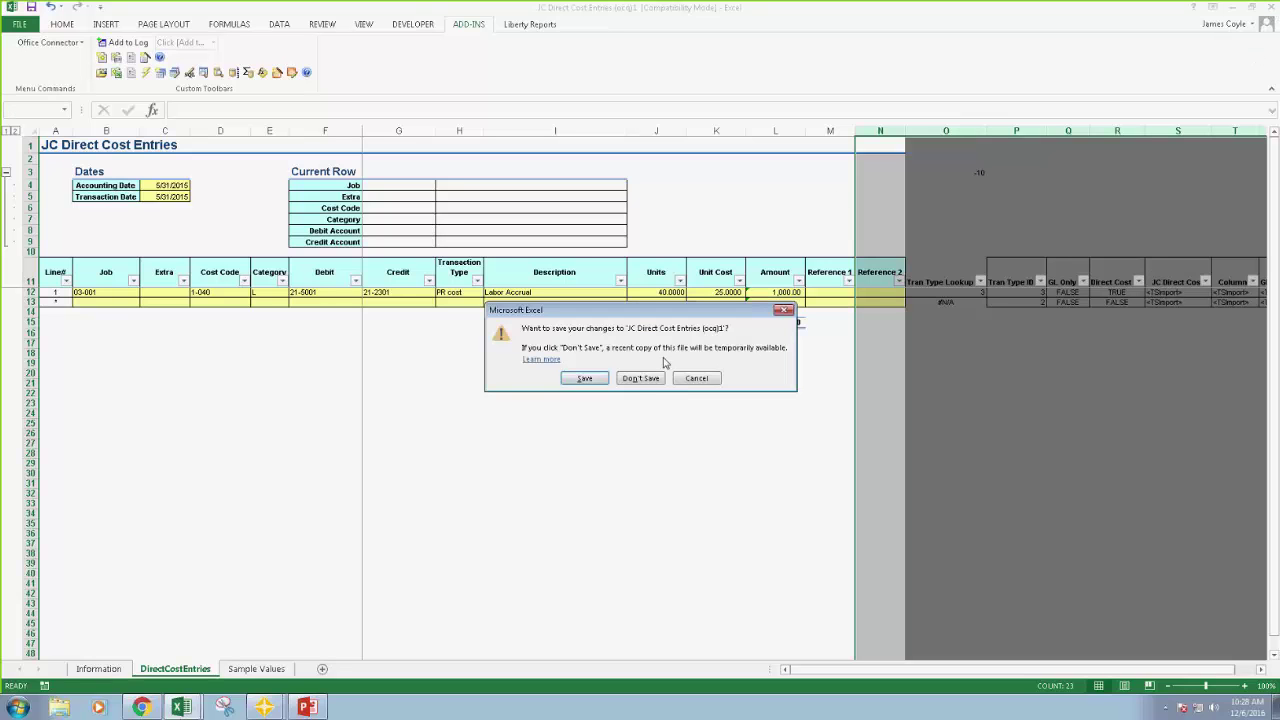
click(640, 378)
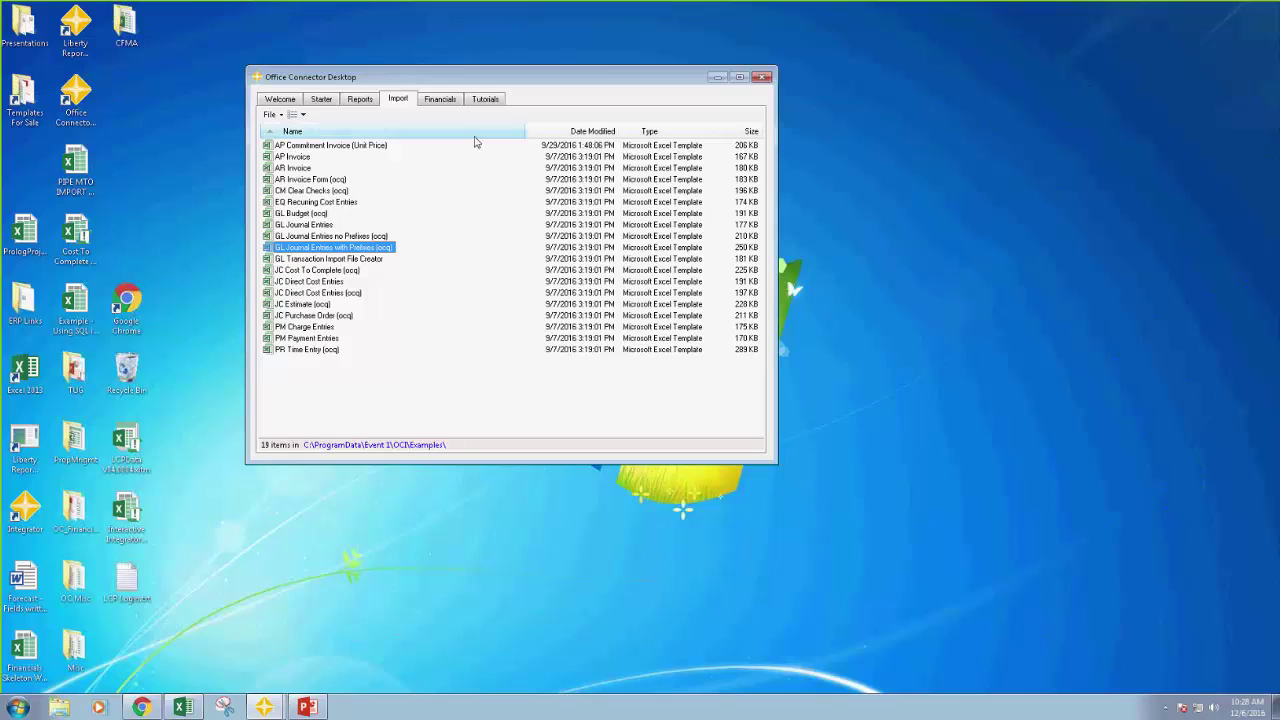
click(436, 100)
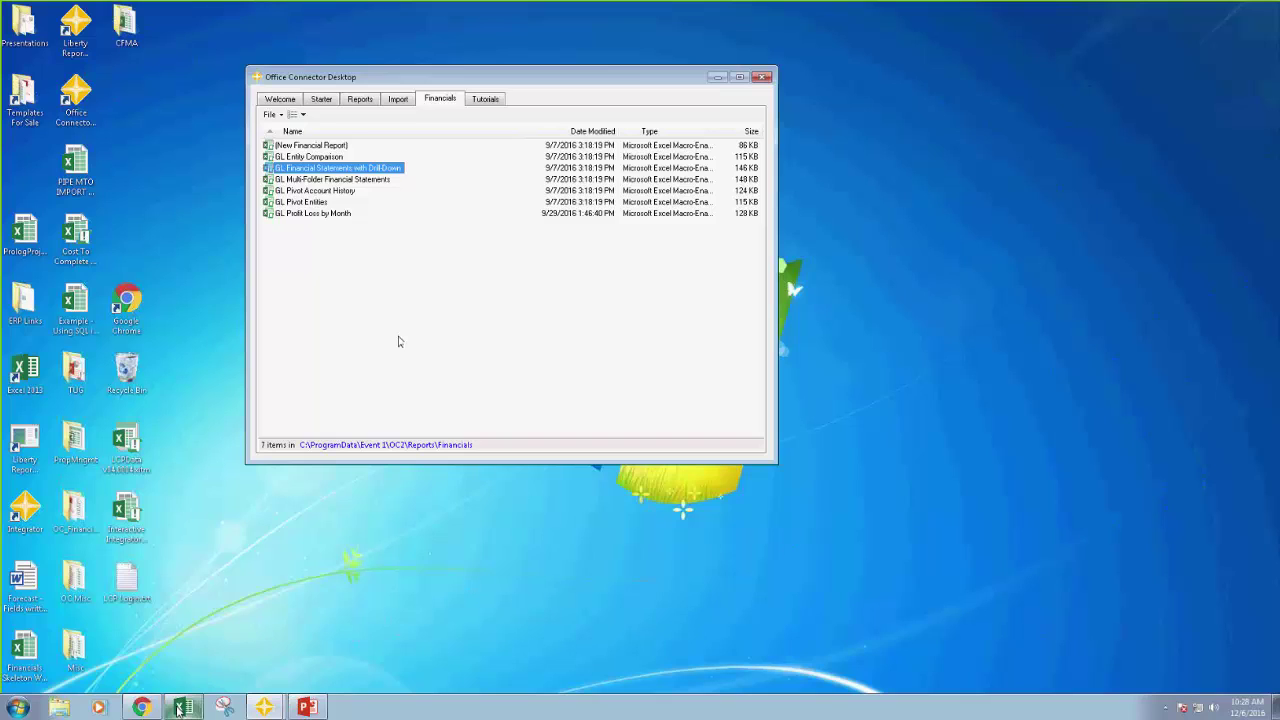
mouse_move(180, 710)
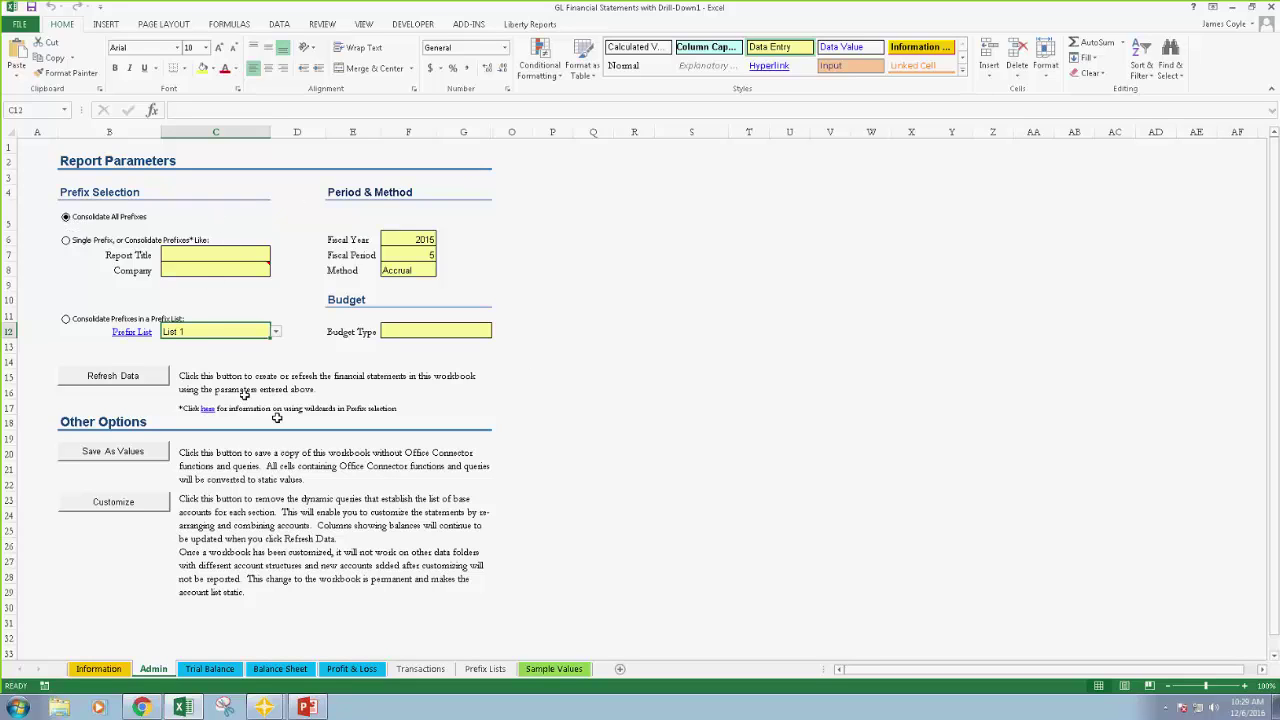
Look through the Trial Balance, Balance Sheet and Profit & Loss statements
click(209, 670)
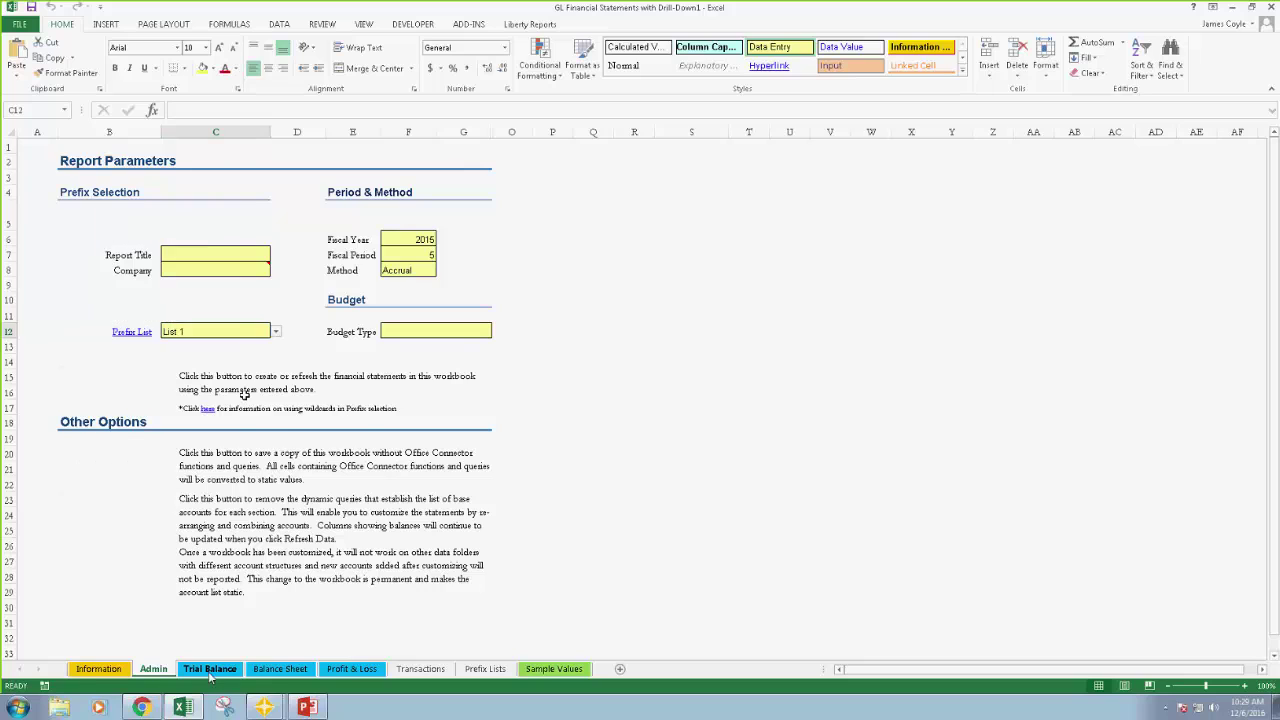
click(289, 679)
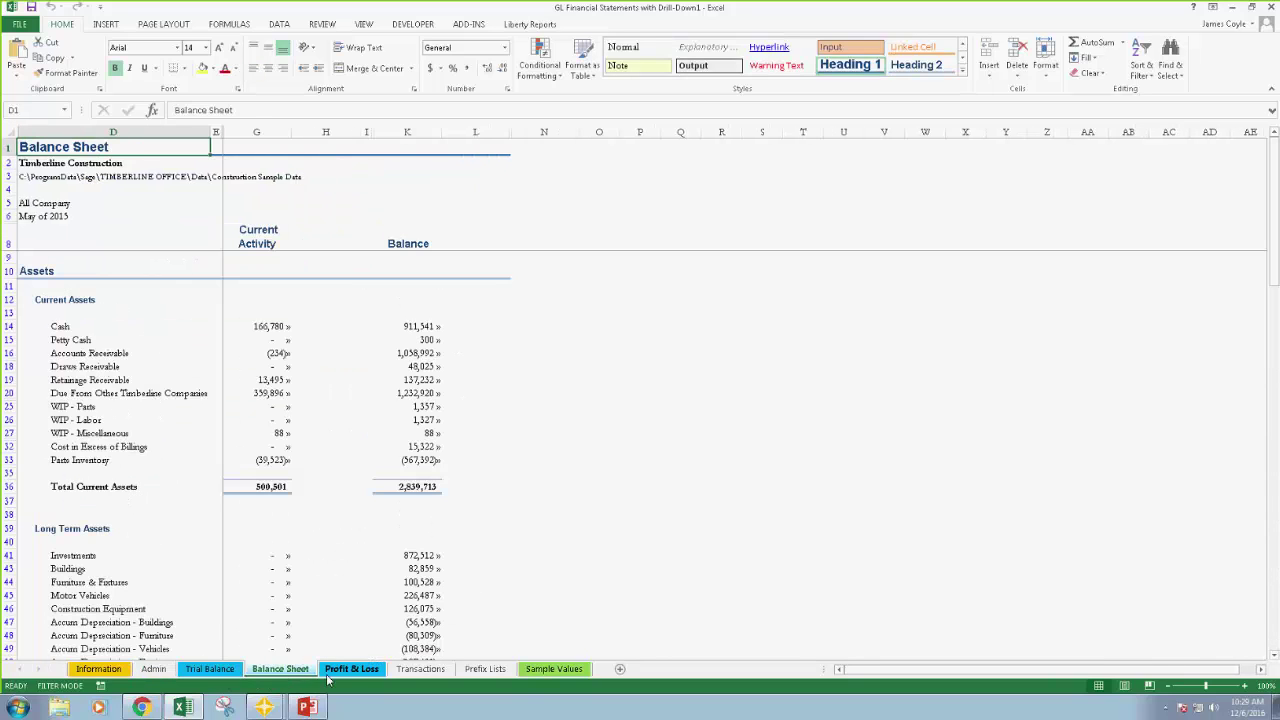
click(345, 672)
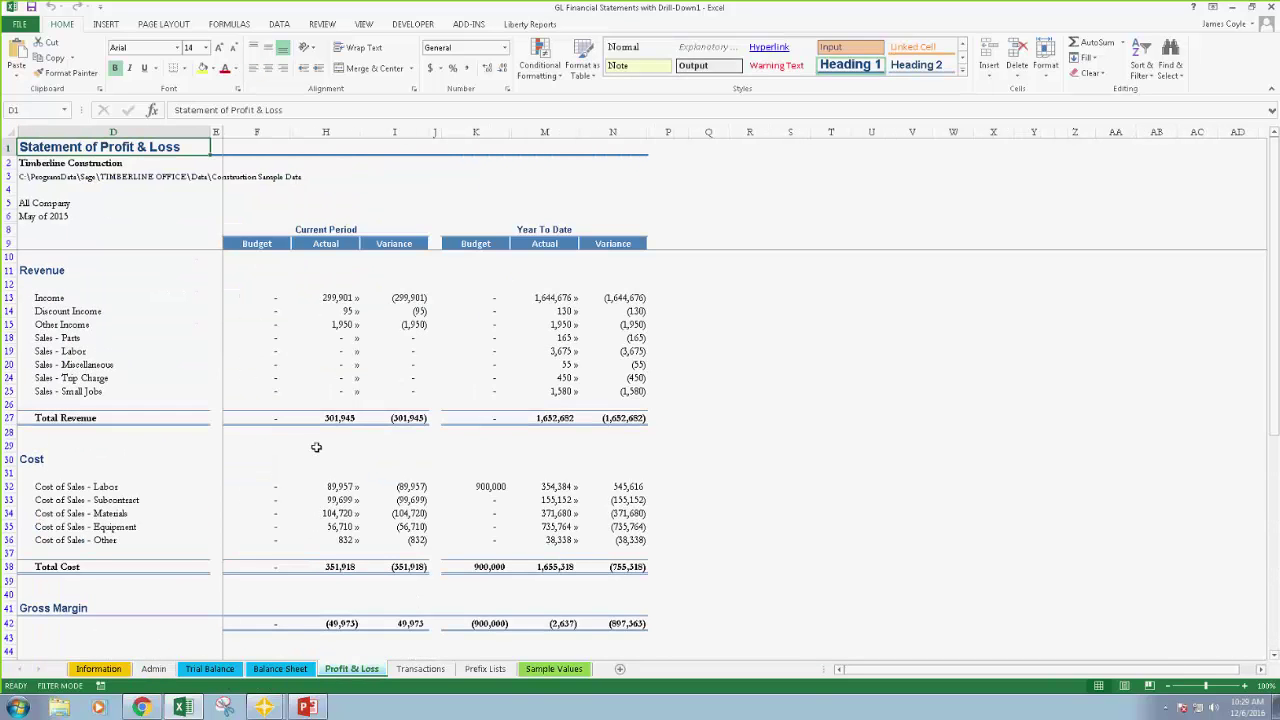
View the Transactions sheet, and drill down into the current-period actual Income amount on Profit & Loss
click(426, 670)
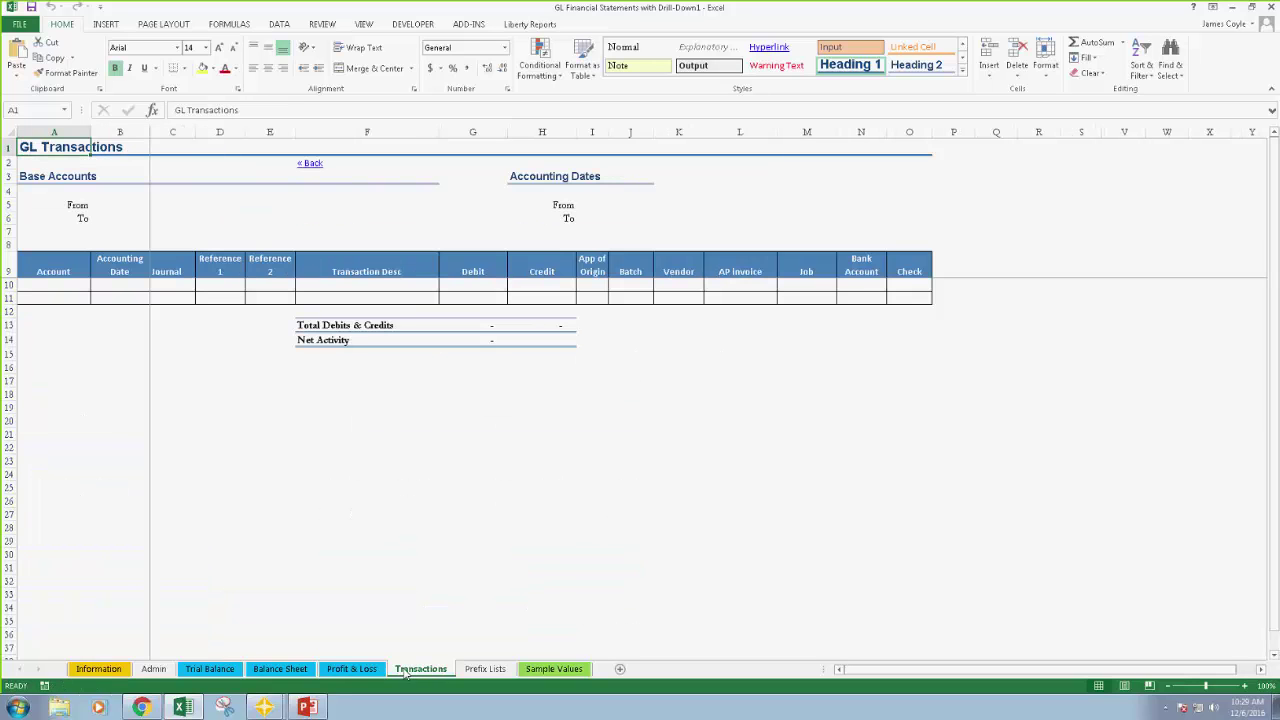
click(362, 674)
double_click(334, 298)
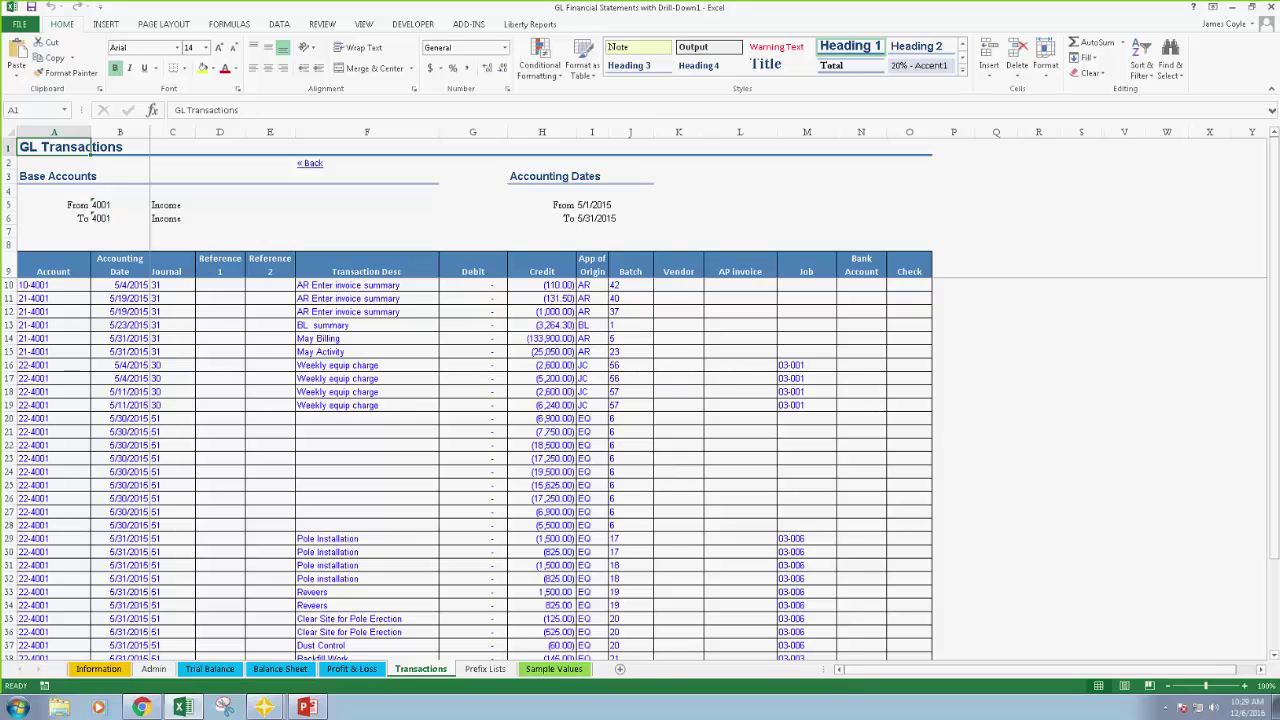
Check the Fiscal Period and Fiscal Year parameters on the Admin sheet
click(154, 669)
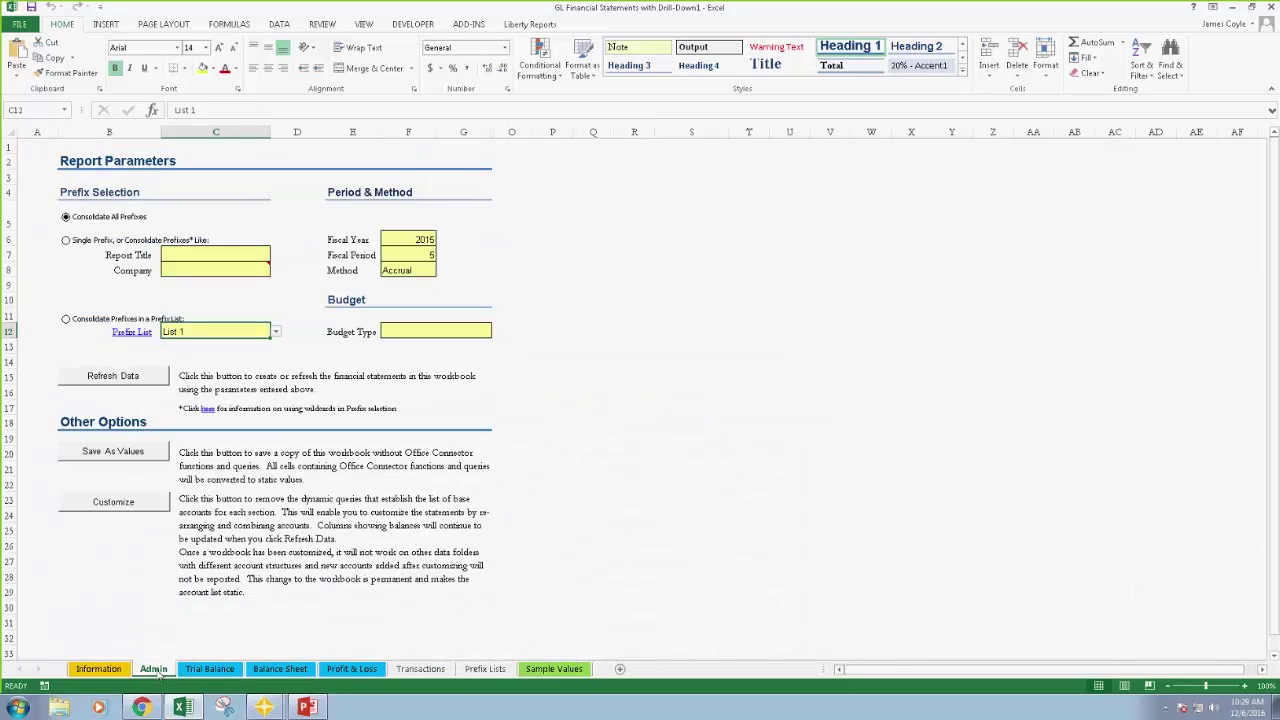
click(408, 256)
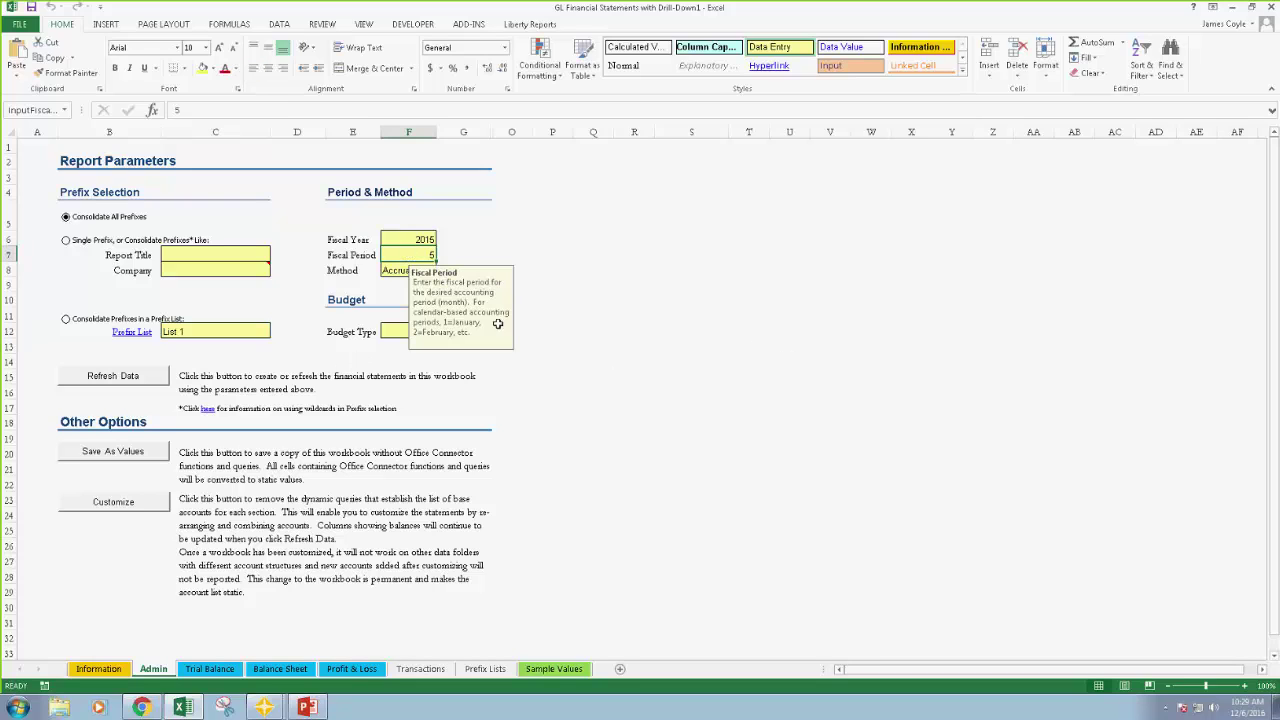
click(414, 241)
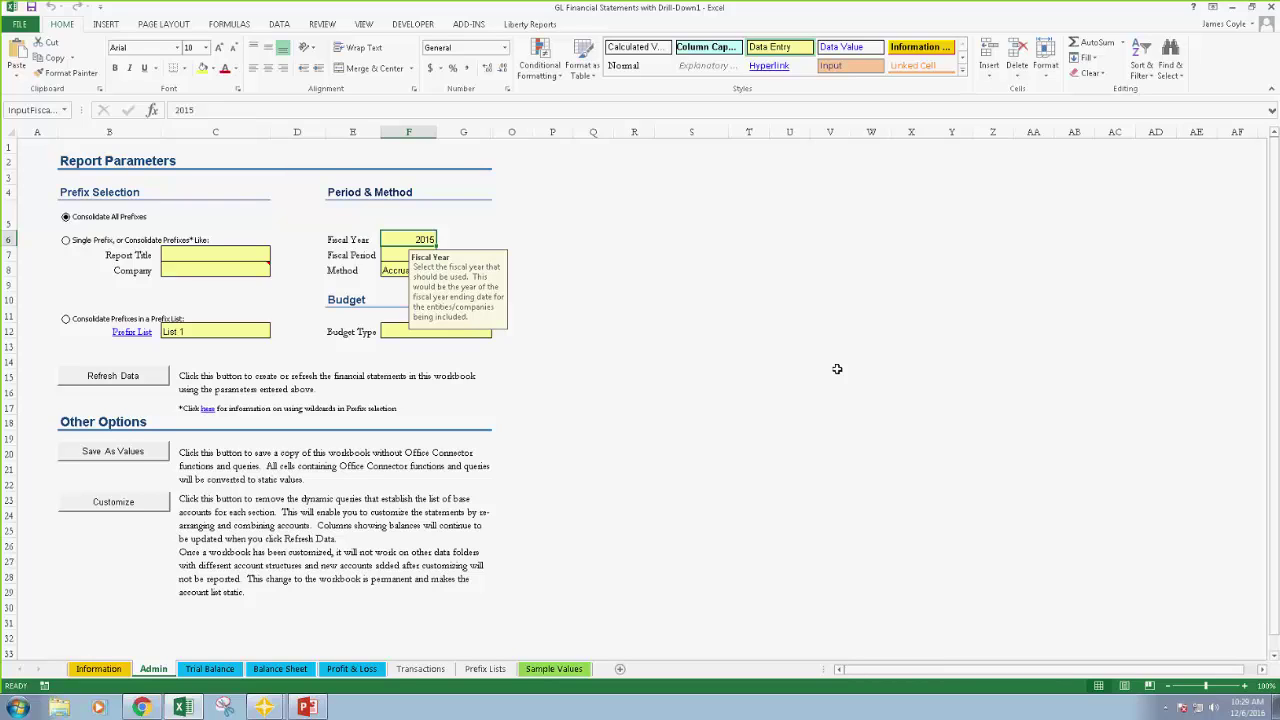
Enter 201 in blank cell V12 of the Admin sheet, and set the Fiscal Year parameter to 2017
click(829, 331)
text(201)
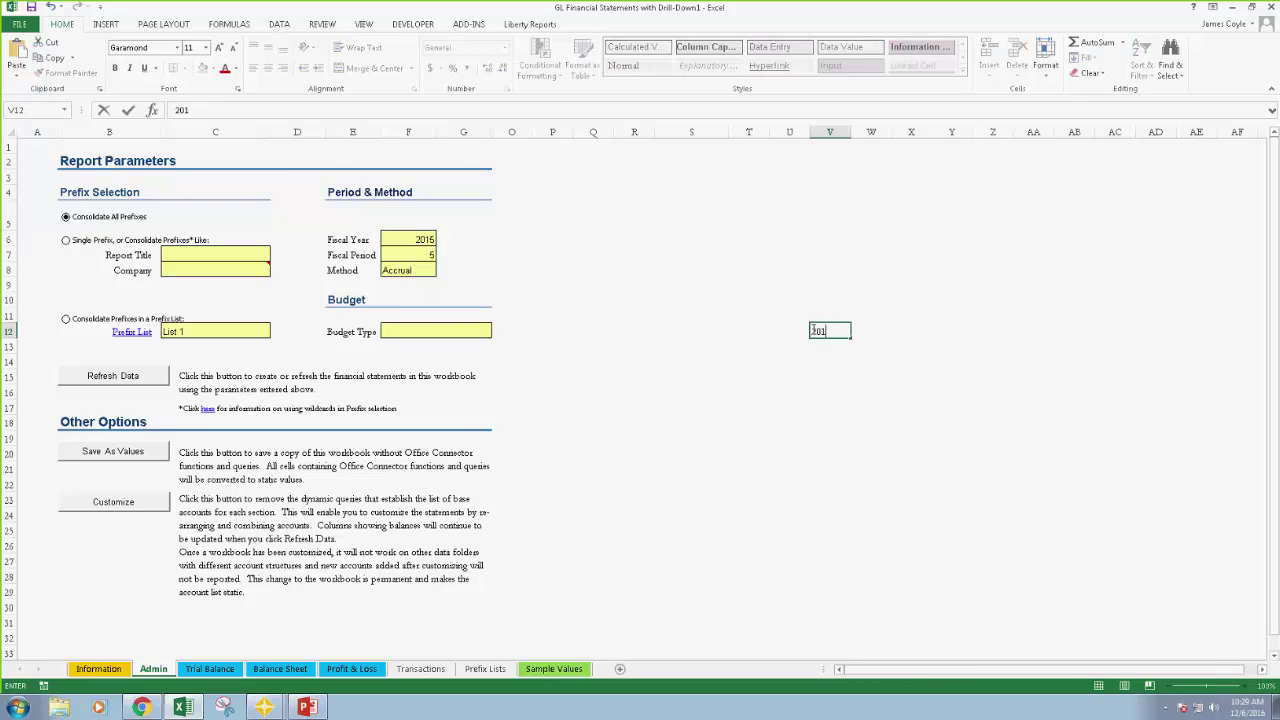
click(402, 241)
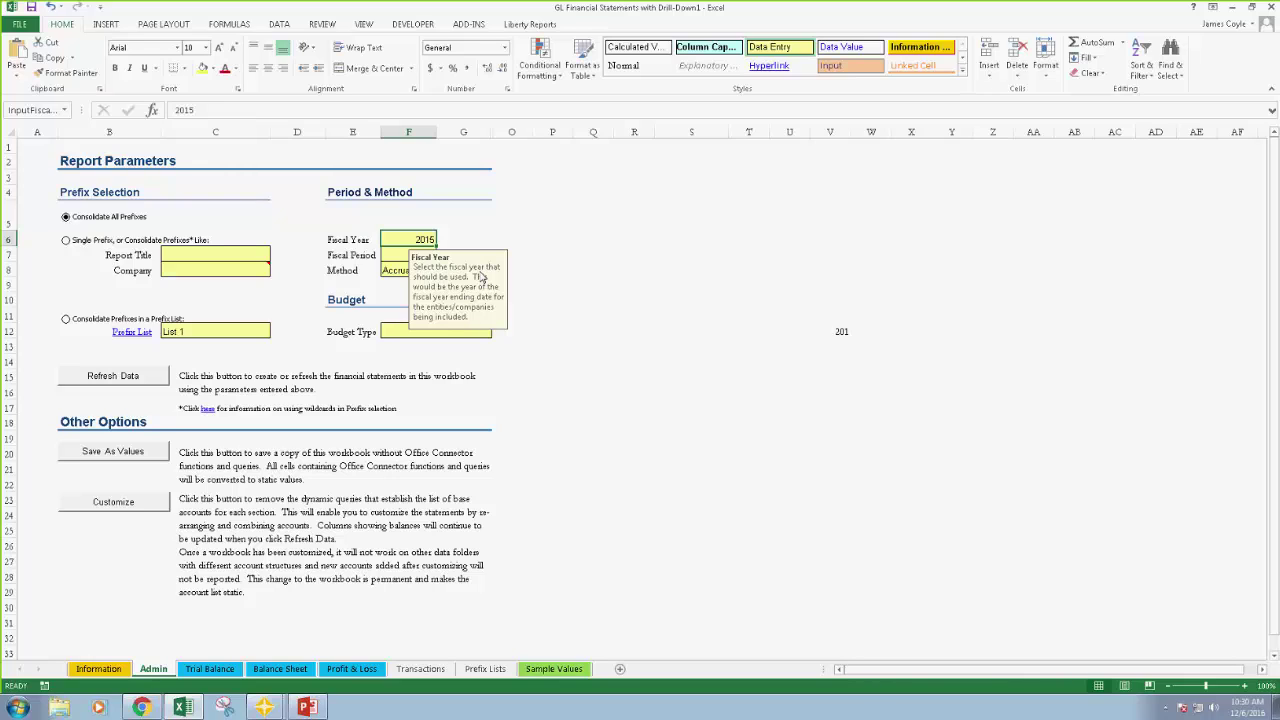
text(2017)
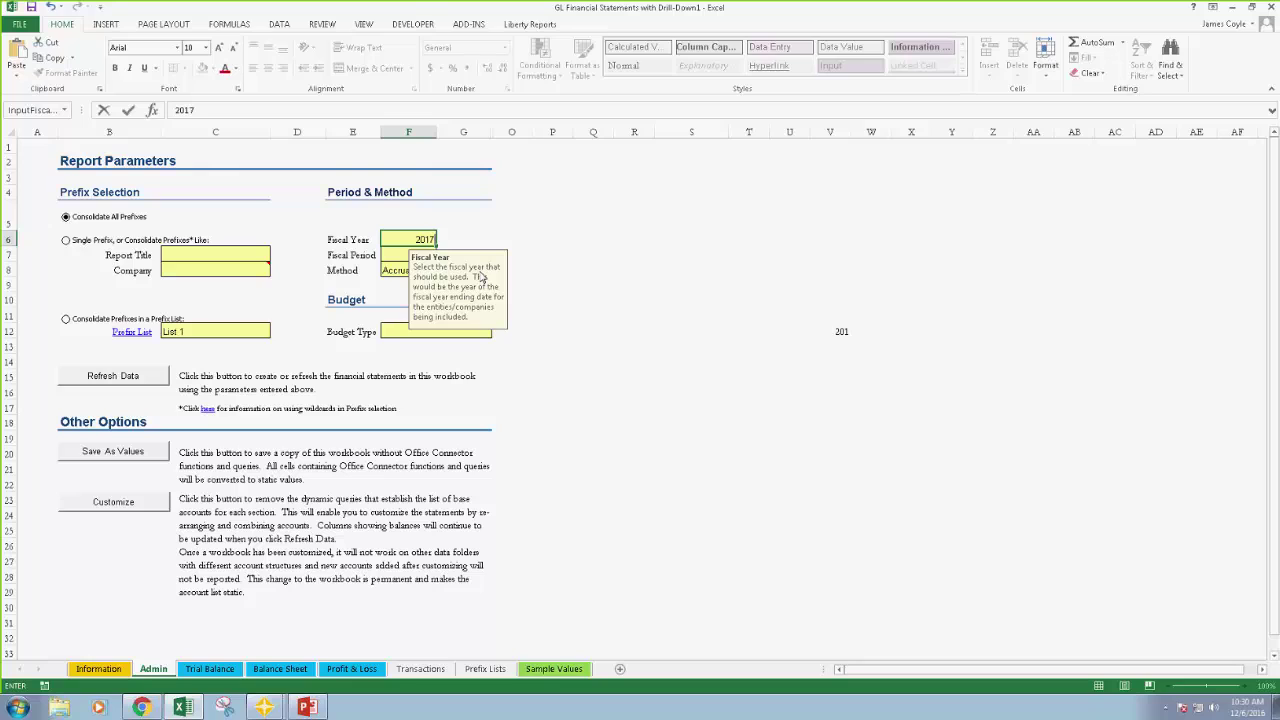
key(Tab)
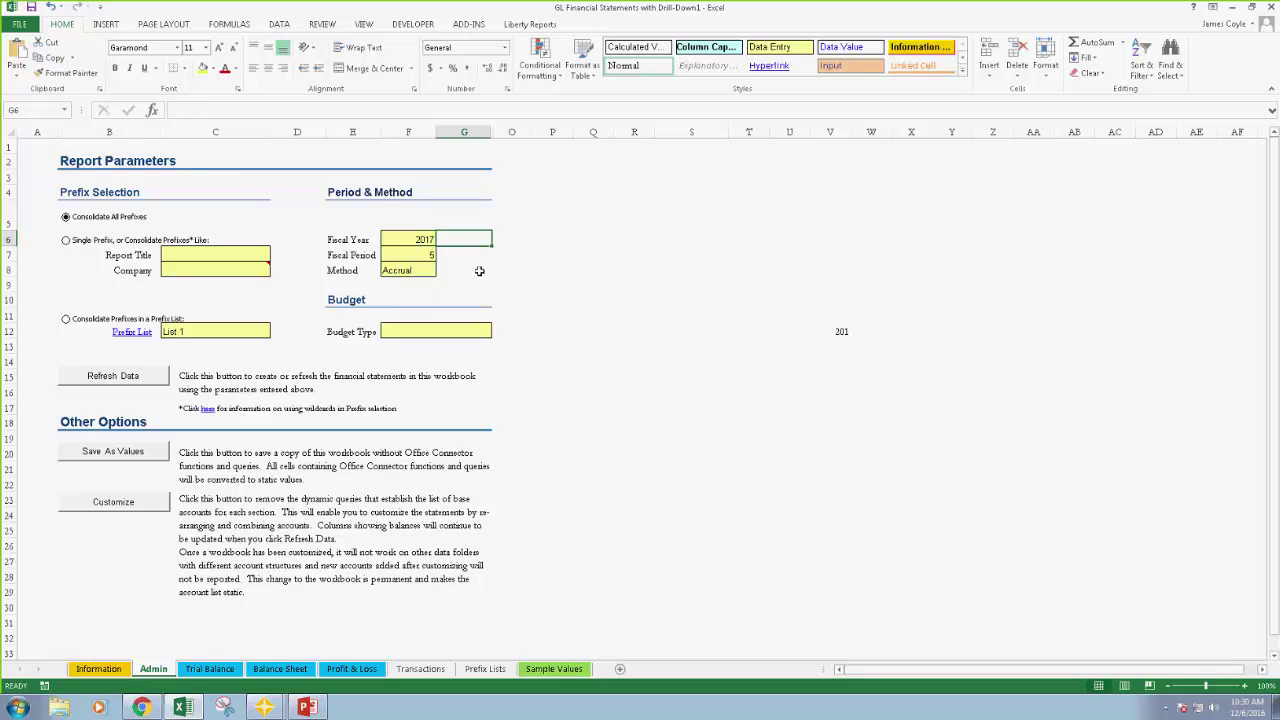
Enter 101 as the Fiscal Period in the Admin sheet's report parameters
click(417, 257)
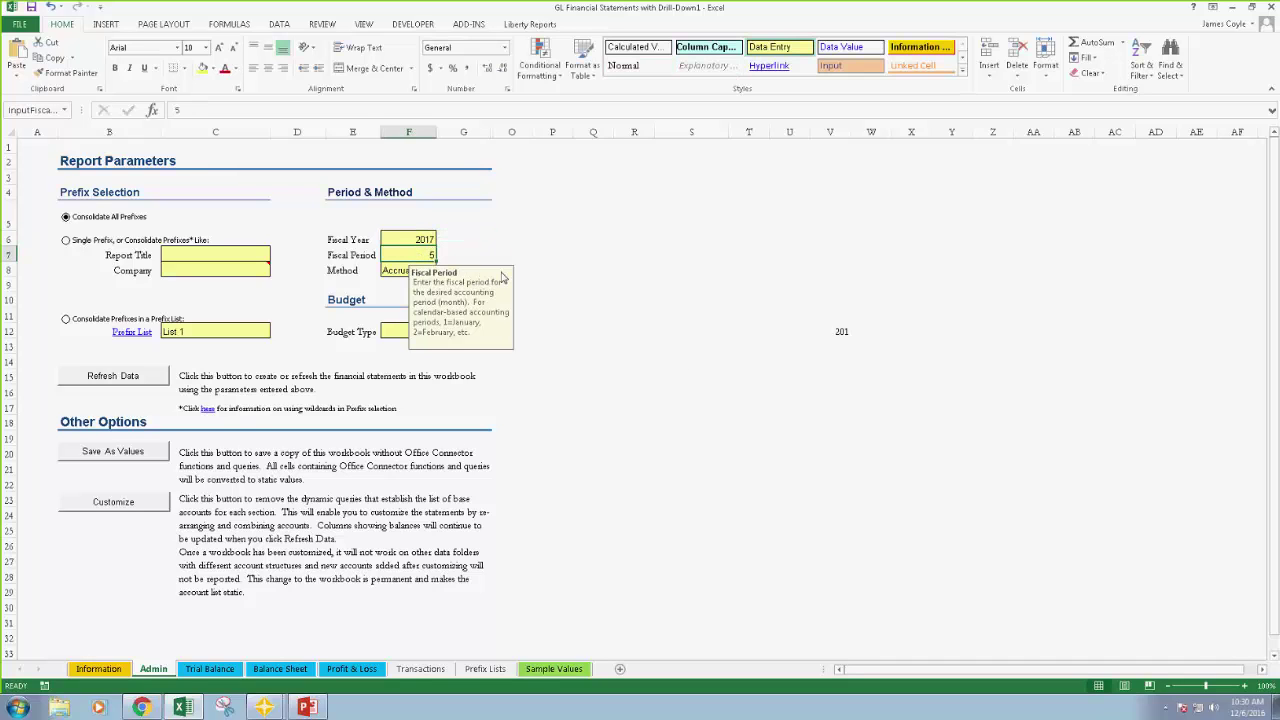
text(1)
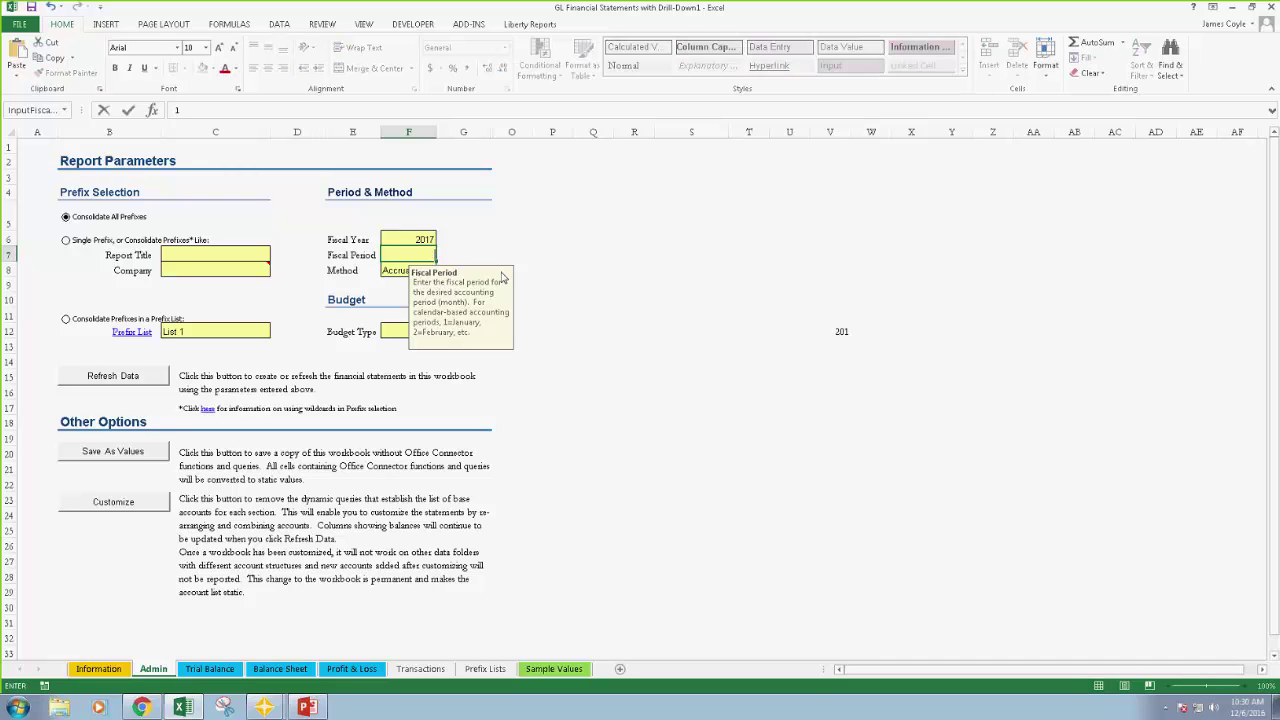
text(01)
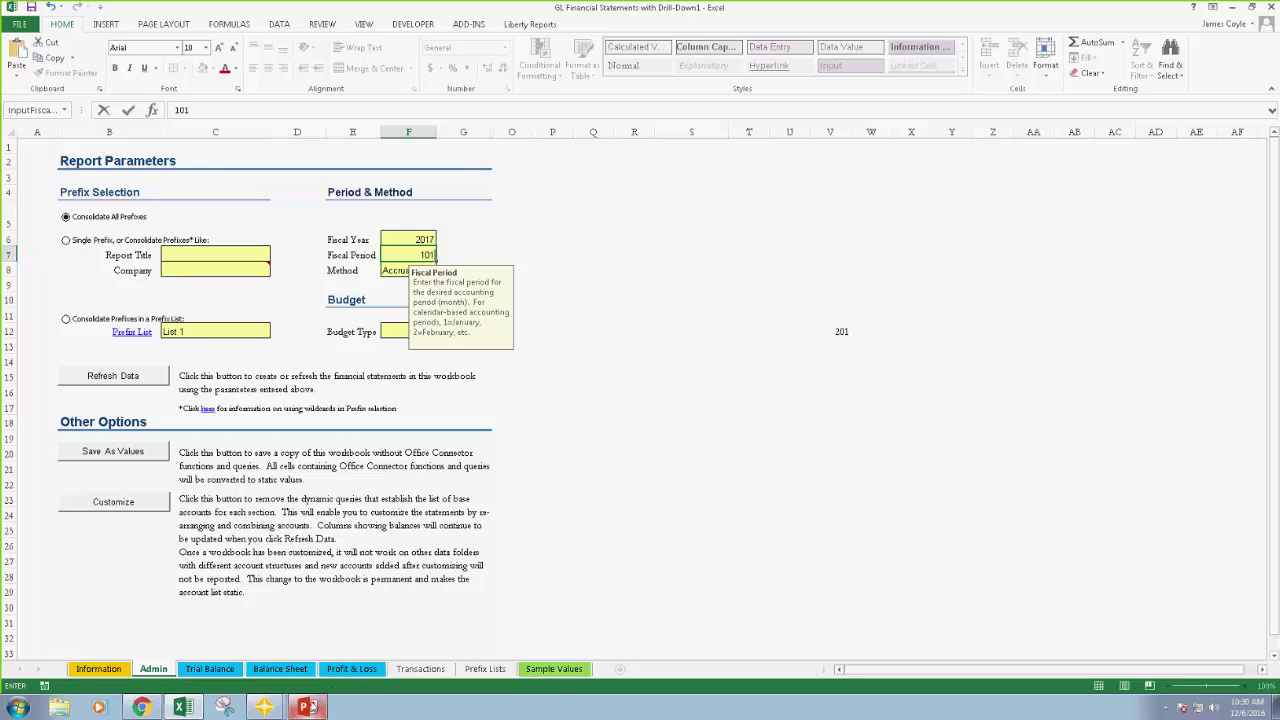
Switch to the Office Connector 2016_YearEnd presentation in PowerPoint and show slide 5, listing the Office Connector products needed for year end
click(308, 707)
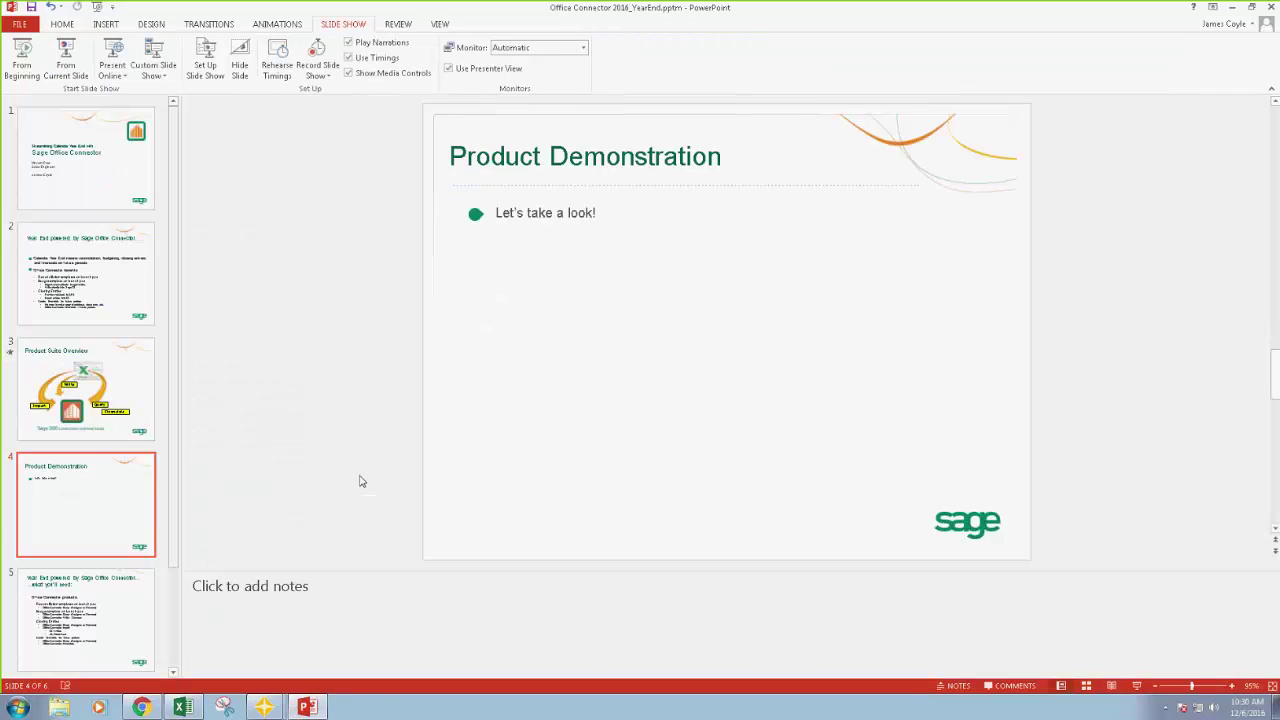
click(113, 624)
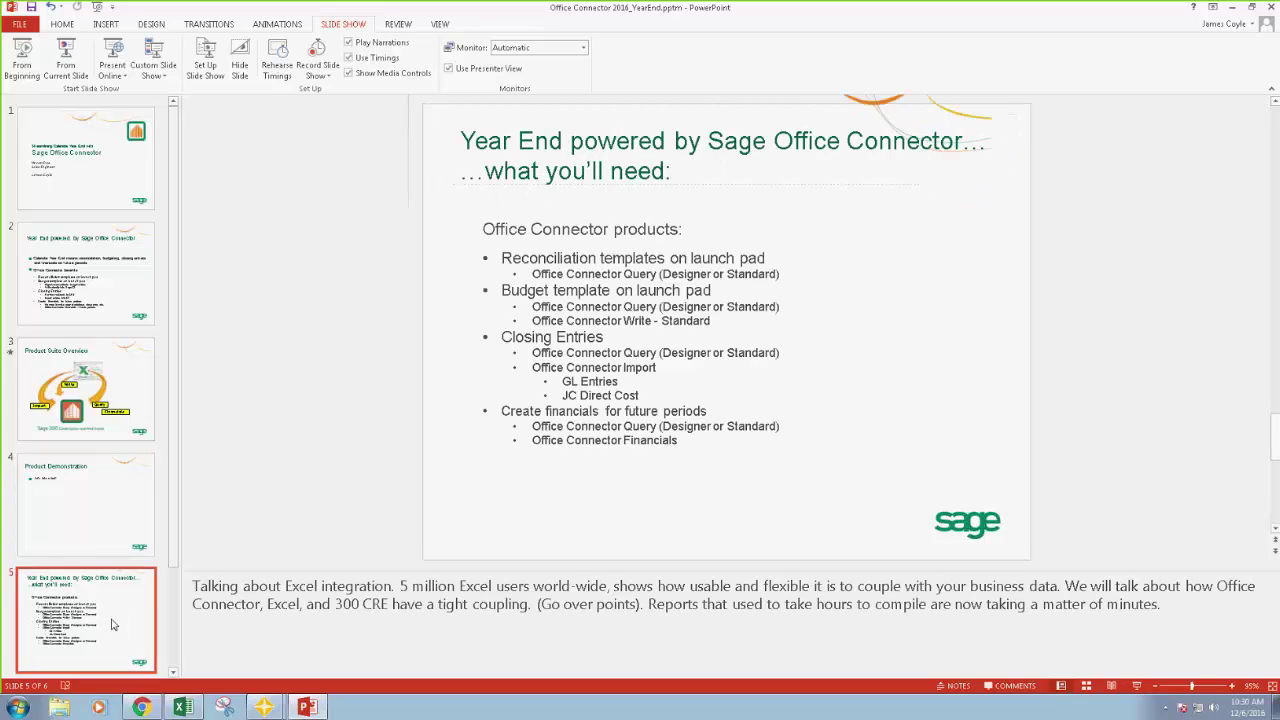